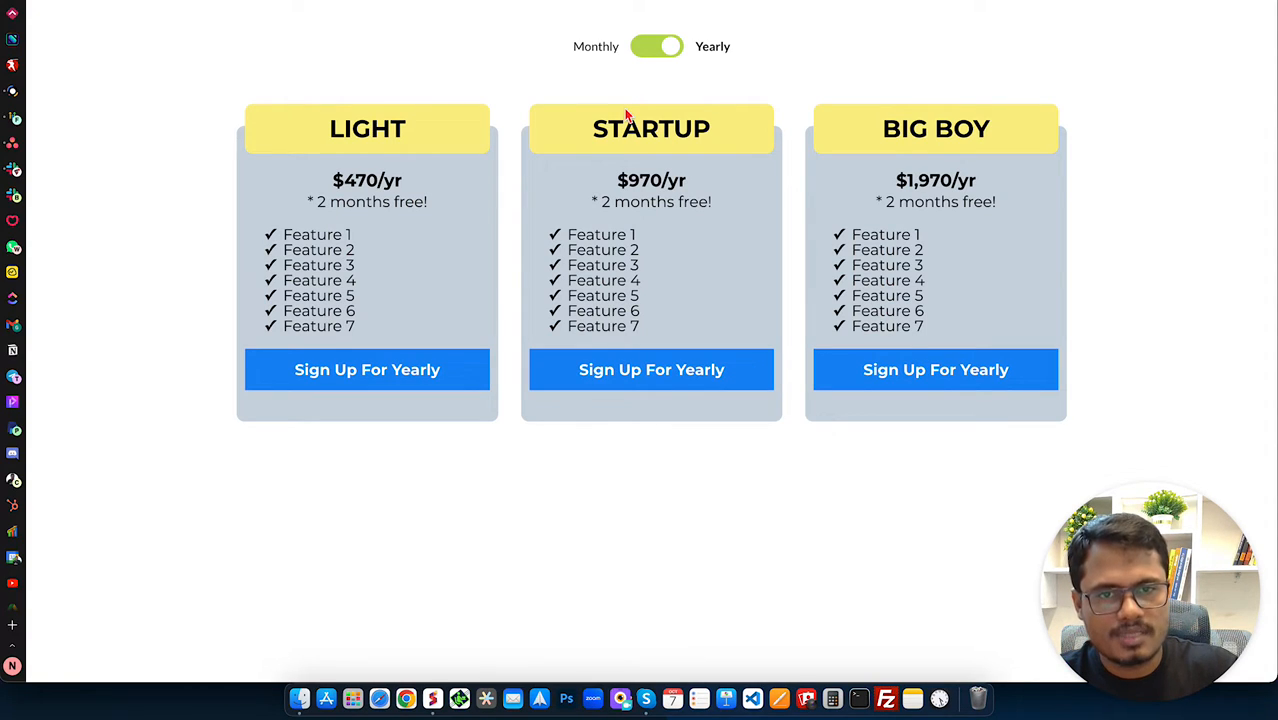
- Switch the sample pricing table to monthly, and add a 3-column row to the empty section in the Funnelflow page builder
left_click(661, 55)
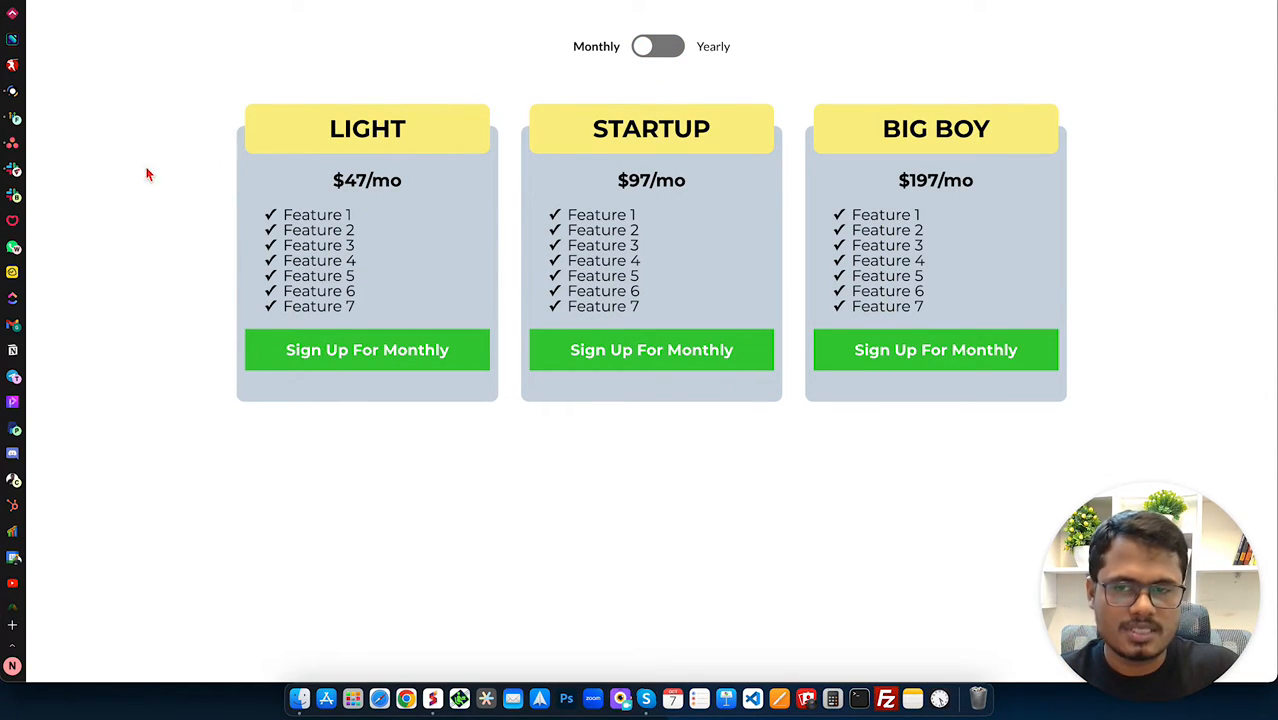
left_click(13, 118)
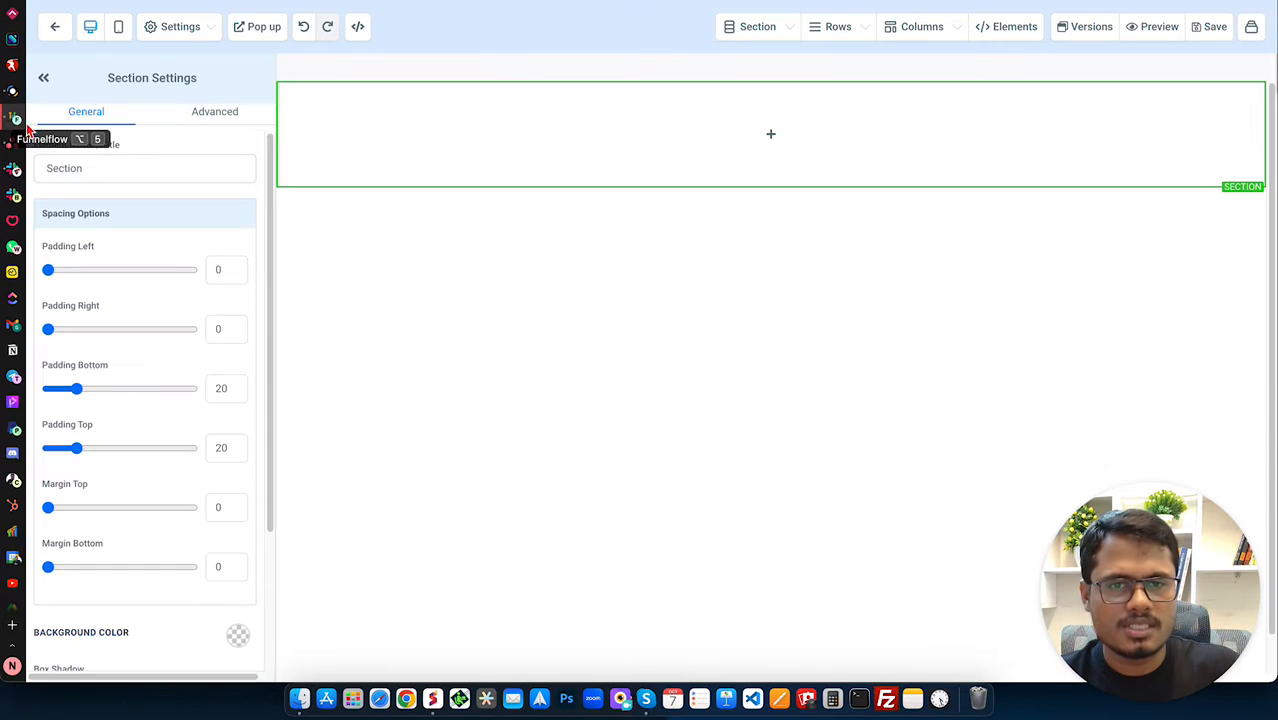
mouse_move(776, 157)
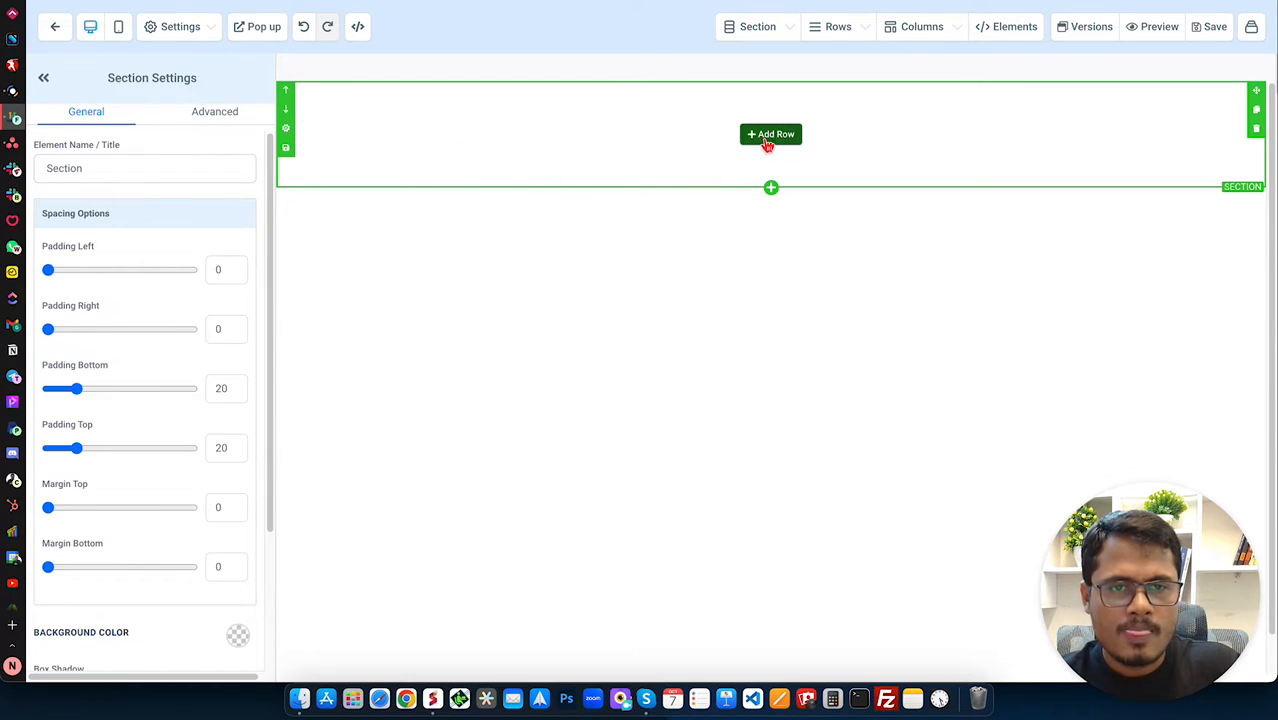
left_click(776, 137)
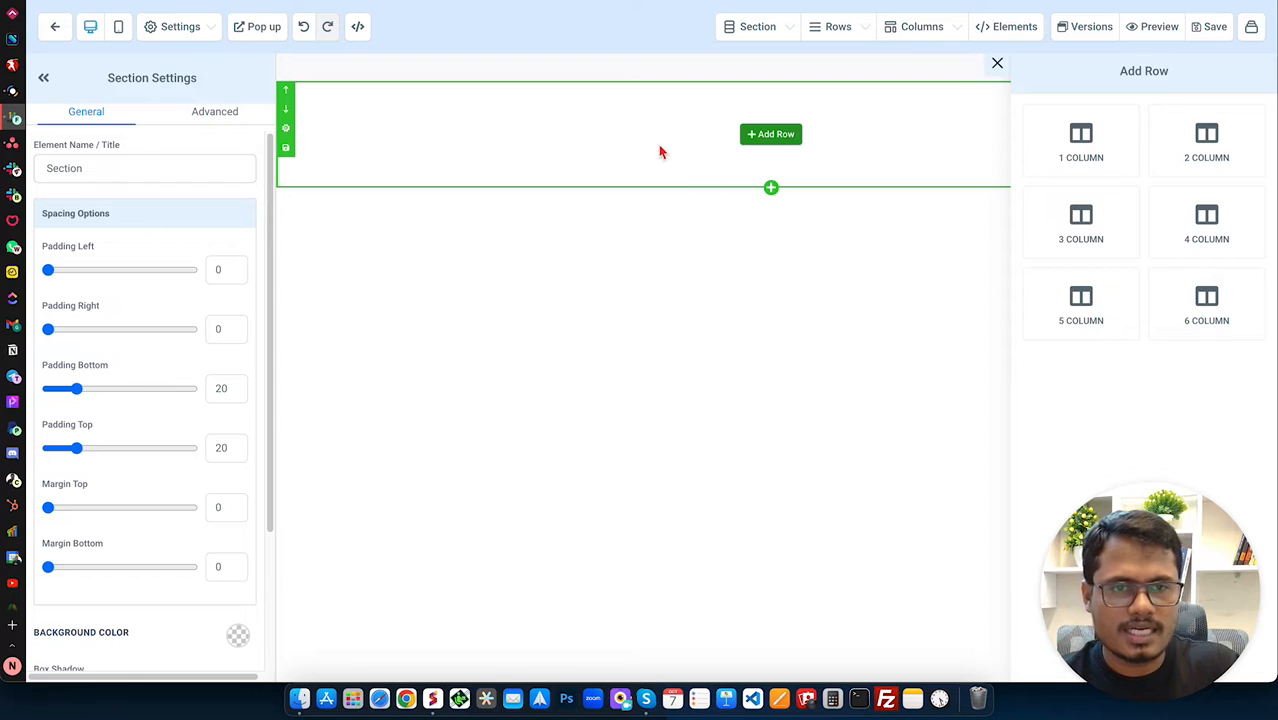
left_click(1078, 226)
- Copy the first plan's name, "LIGHT", from the sample pricing page and return to the Funnelflow page builder
mouse_move(408, 163)
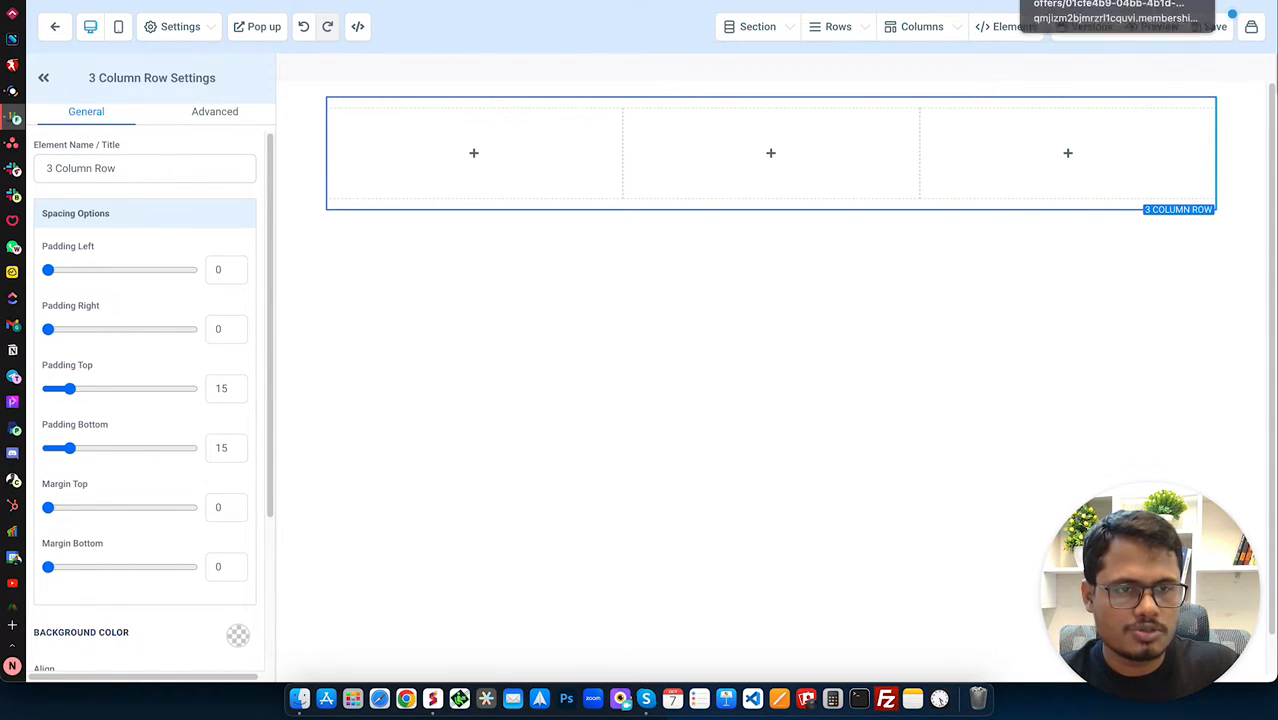
left_click(1116, 2)
key("ctrl+Tab")
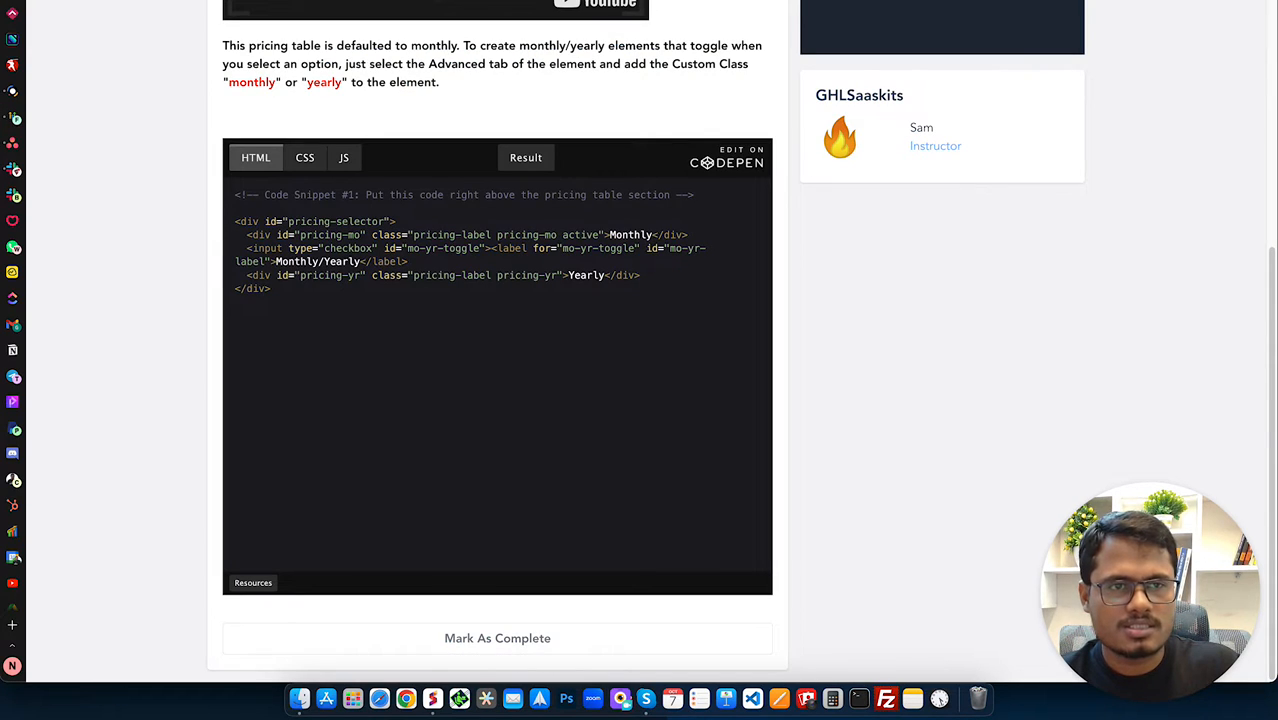
left_click(900, 2)
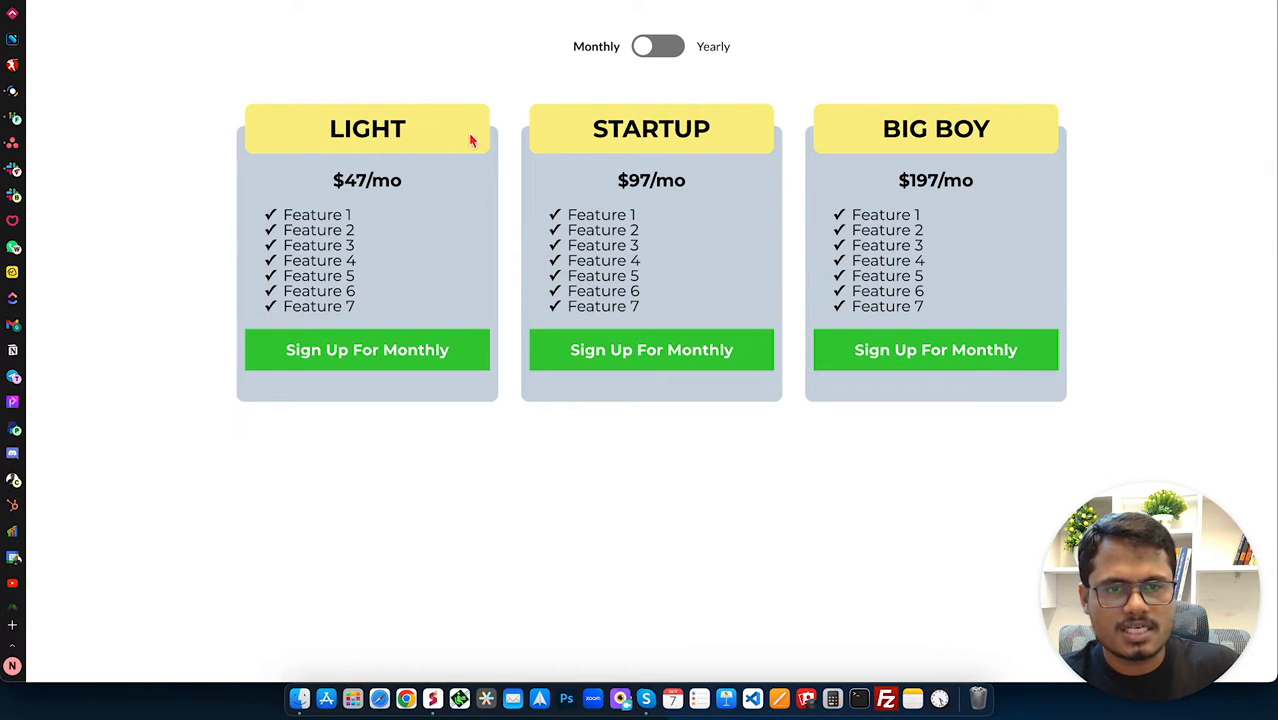
double_click(360, 124)
key("ctrl+c")
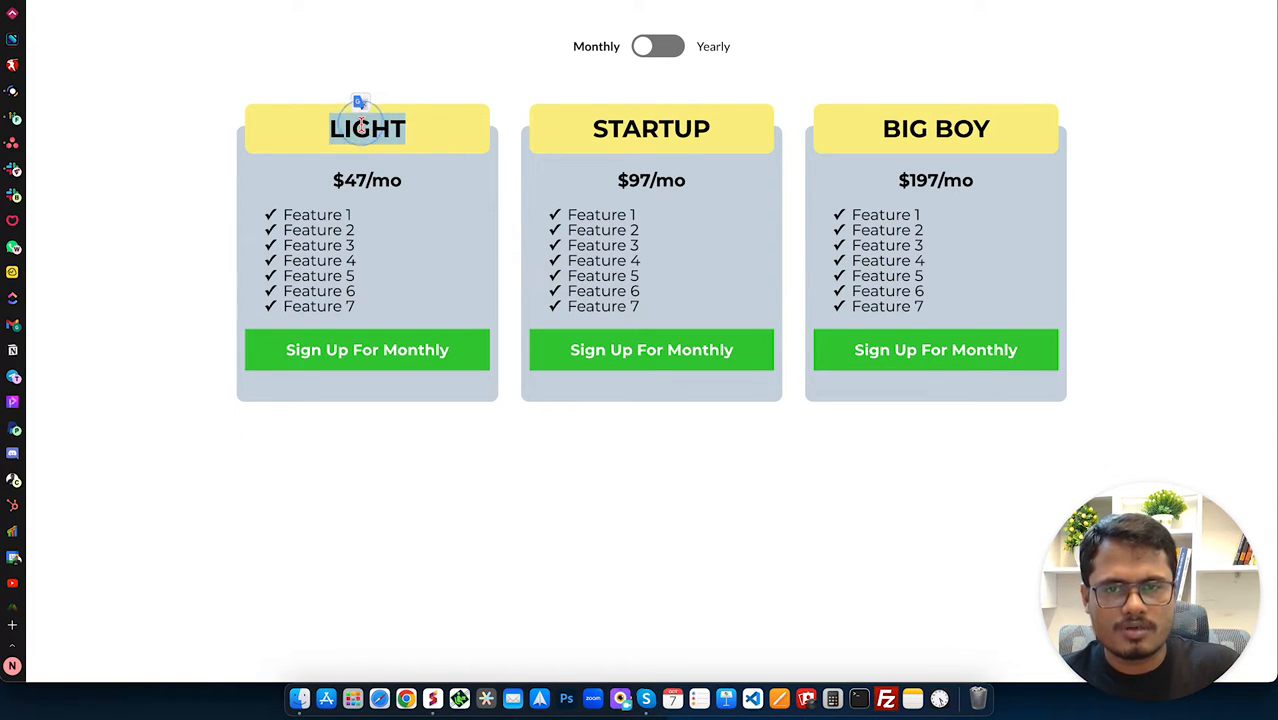
left_click(767, 108)
left_click(14, 118)
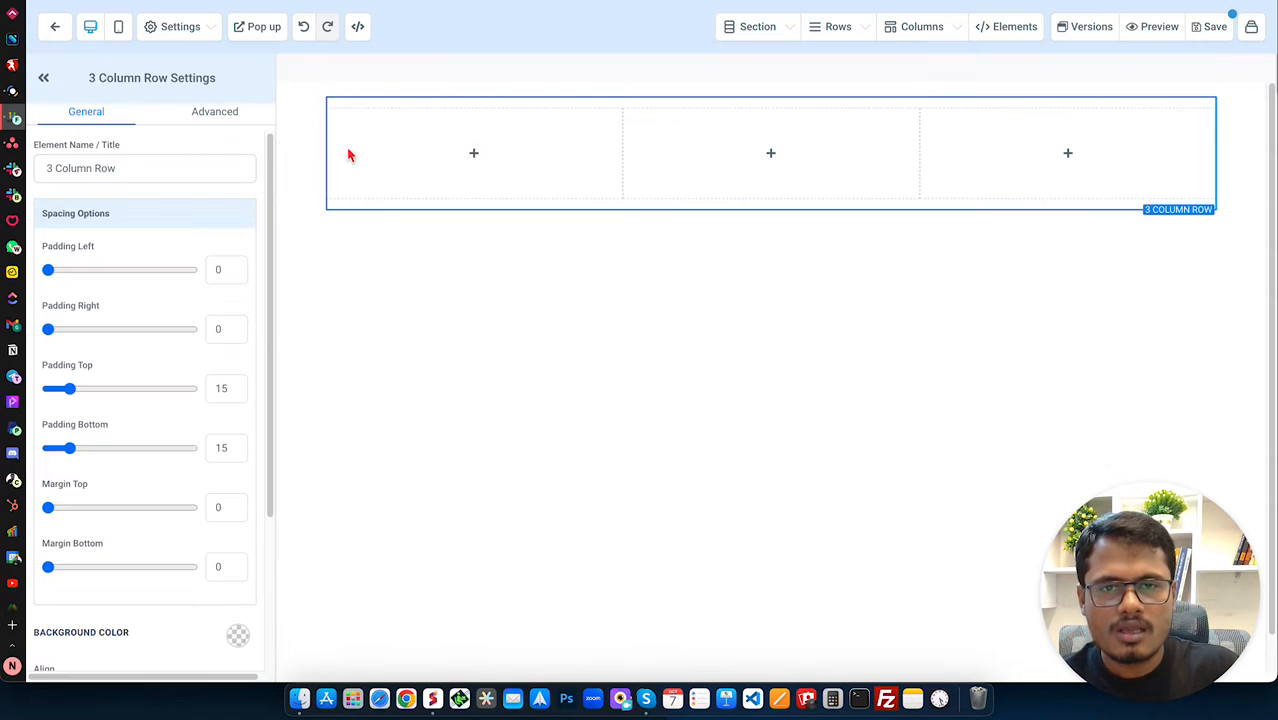
- Insert a headline in the first column and replace its placeholder text with the copied "LIGHT"
left_click(480, 155)
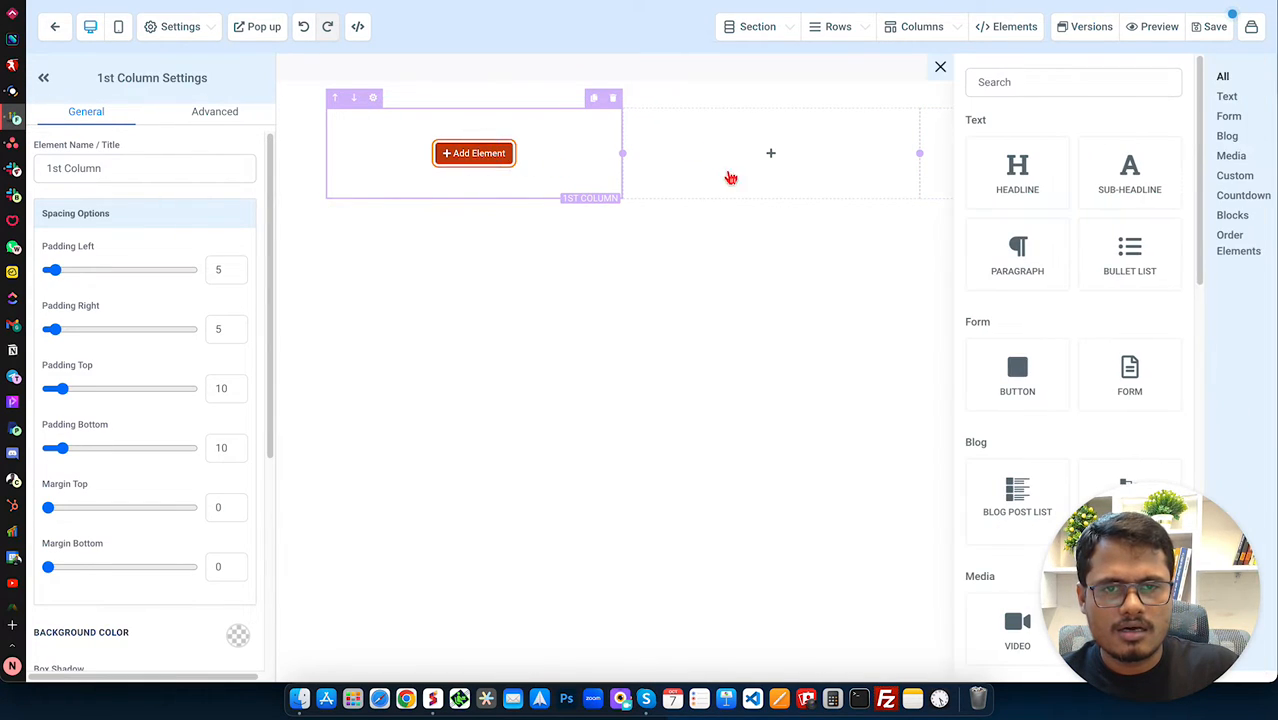
left_click(1013, 180)
left_click(513, 162)
key("ctrl+a")
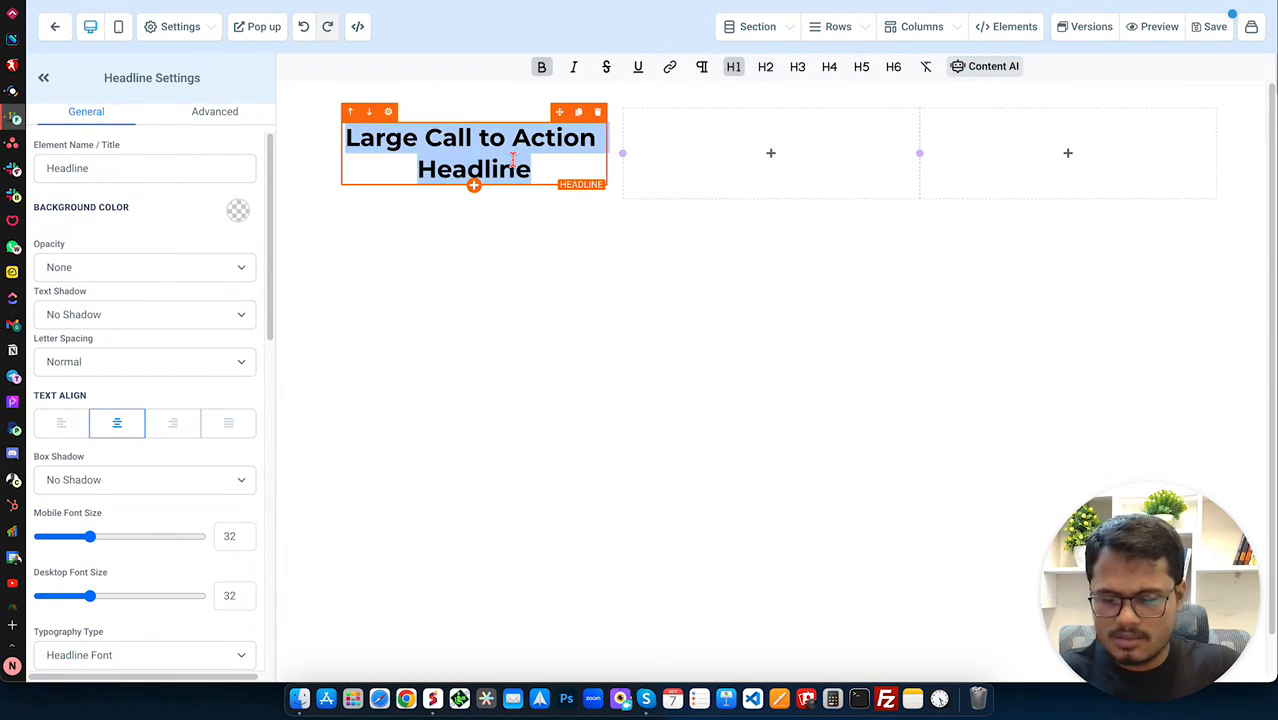
key("ctrl+v")
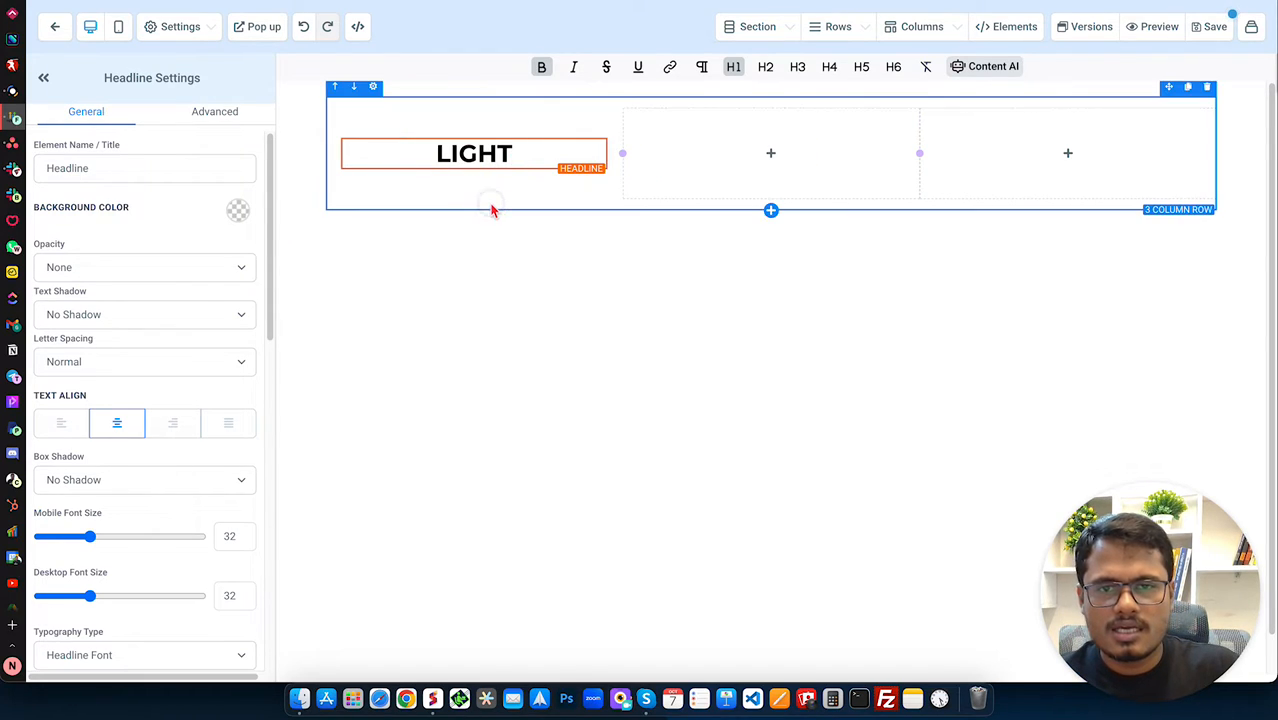
left_click(491, 206)
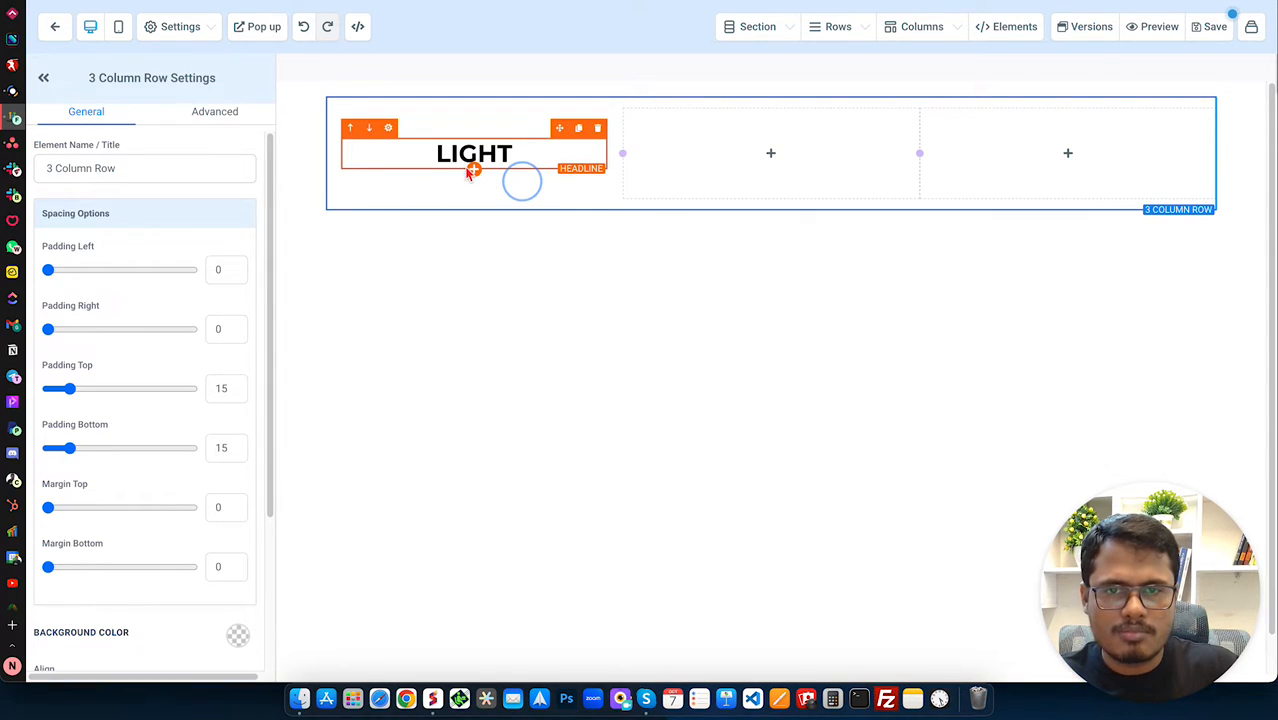
- Add a sub-headline reading "$47/mo" below the LIGHT headline
left_click(474, 169)
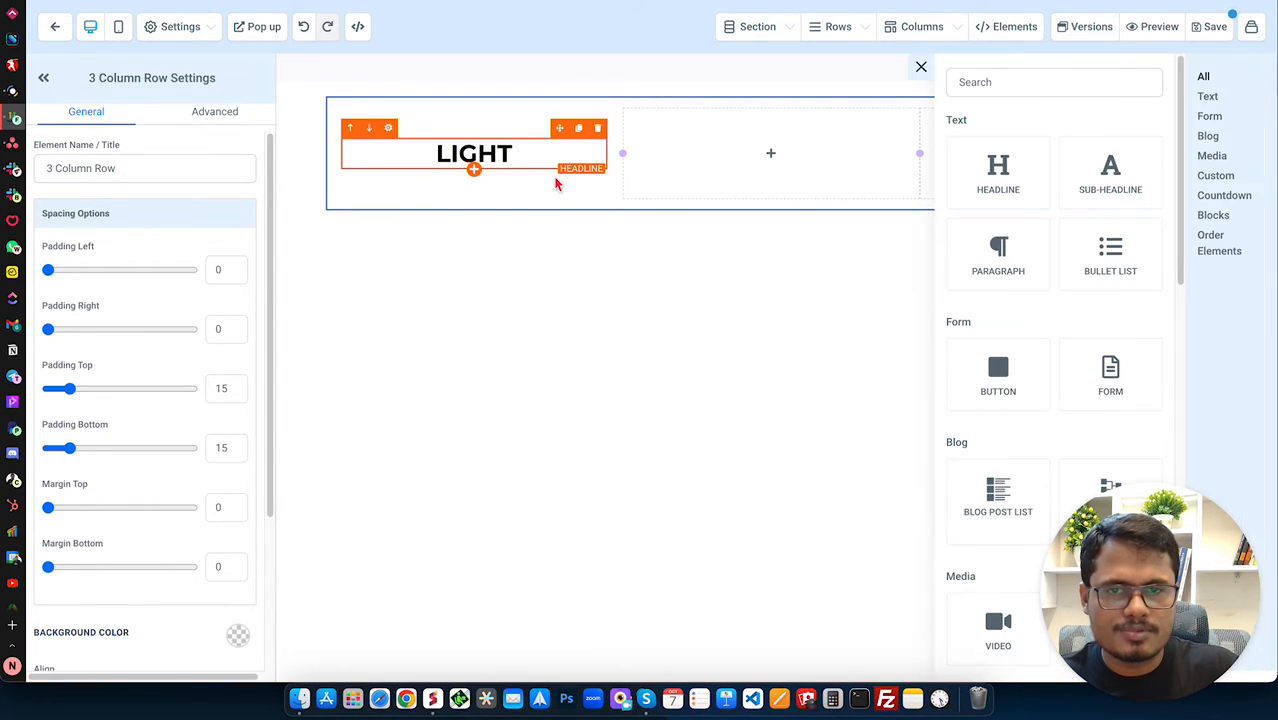
left_click(1101, 177)
left_click(530, 170)
key("ctrl+a")
type("$47/mo")
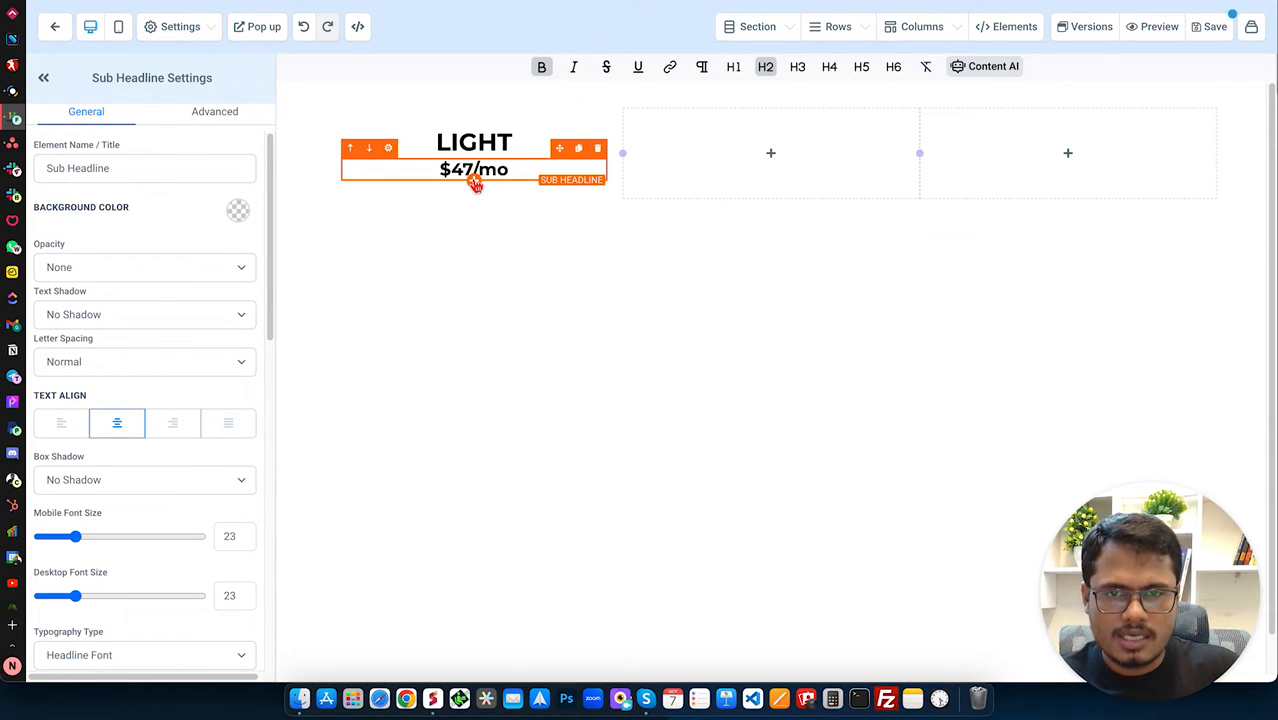
- Add a paragraph below the $47/mo price and replace its placeholder text with "* 2 months free!"
left_click(771, 211)
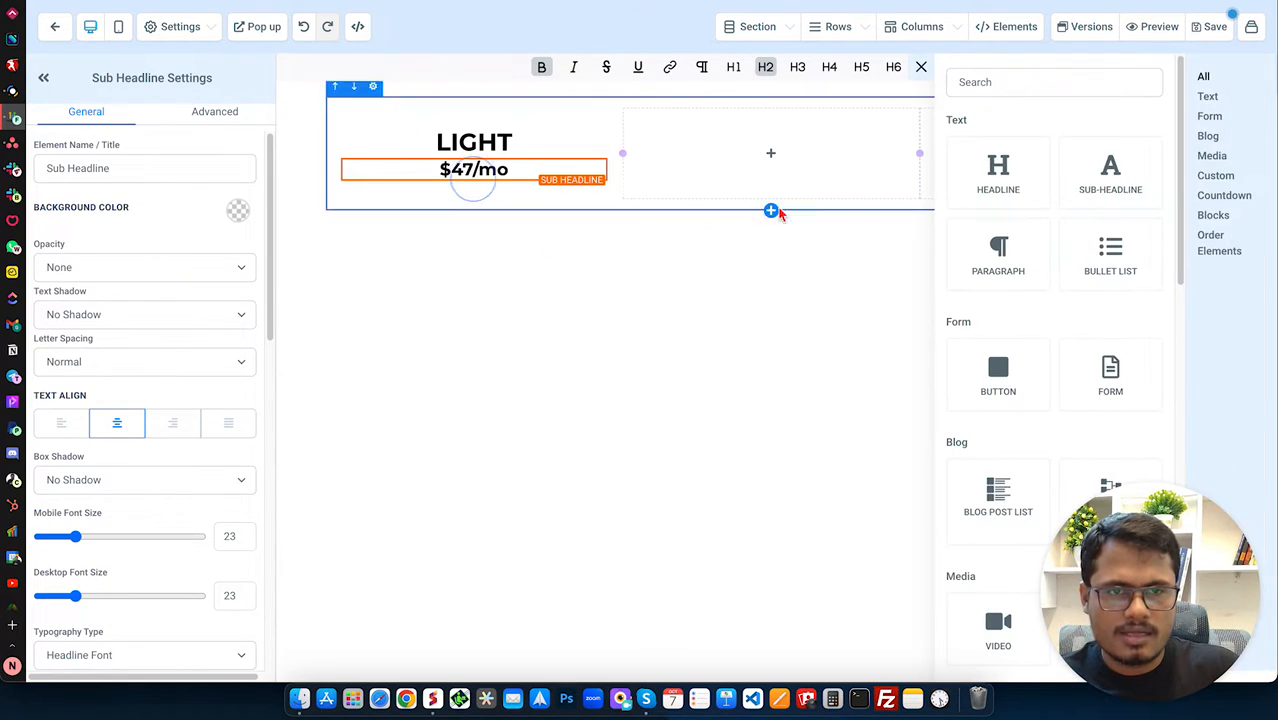
left_click(1004, 254)
left_click(456, 191)
key("ctrl+a")
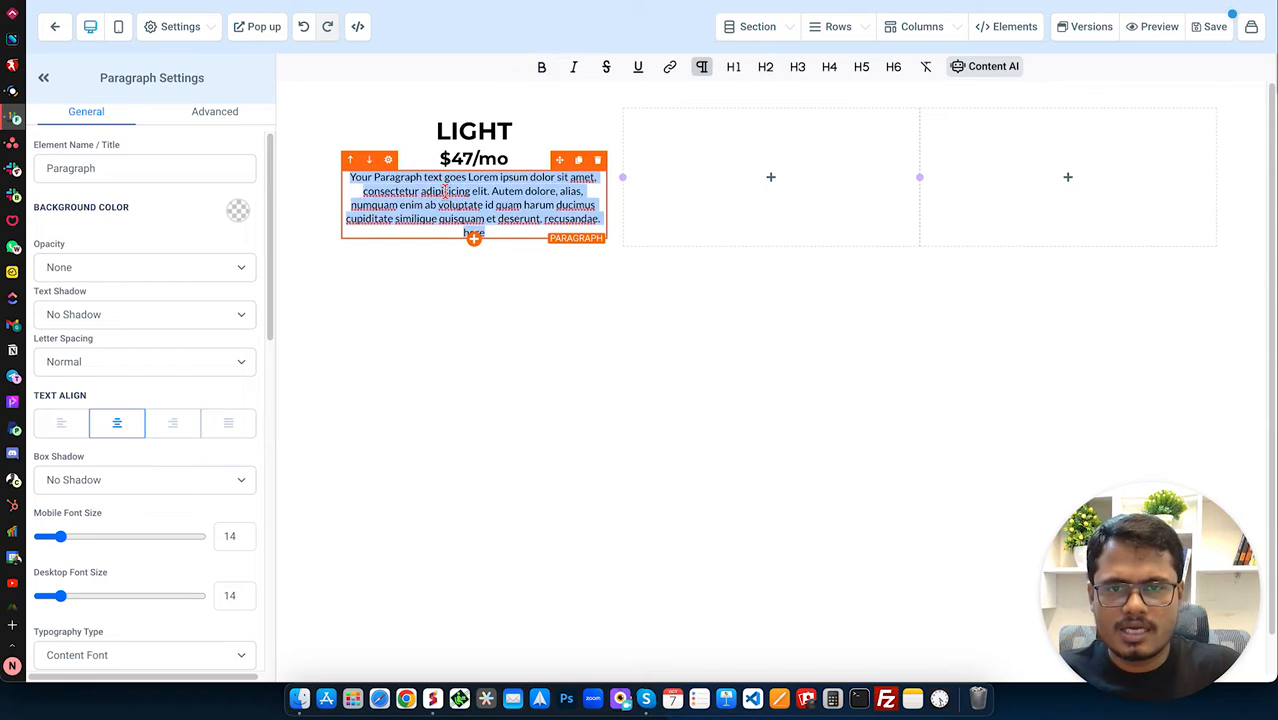
type("* 2 months free!")
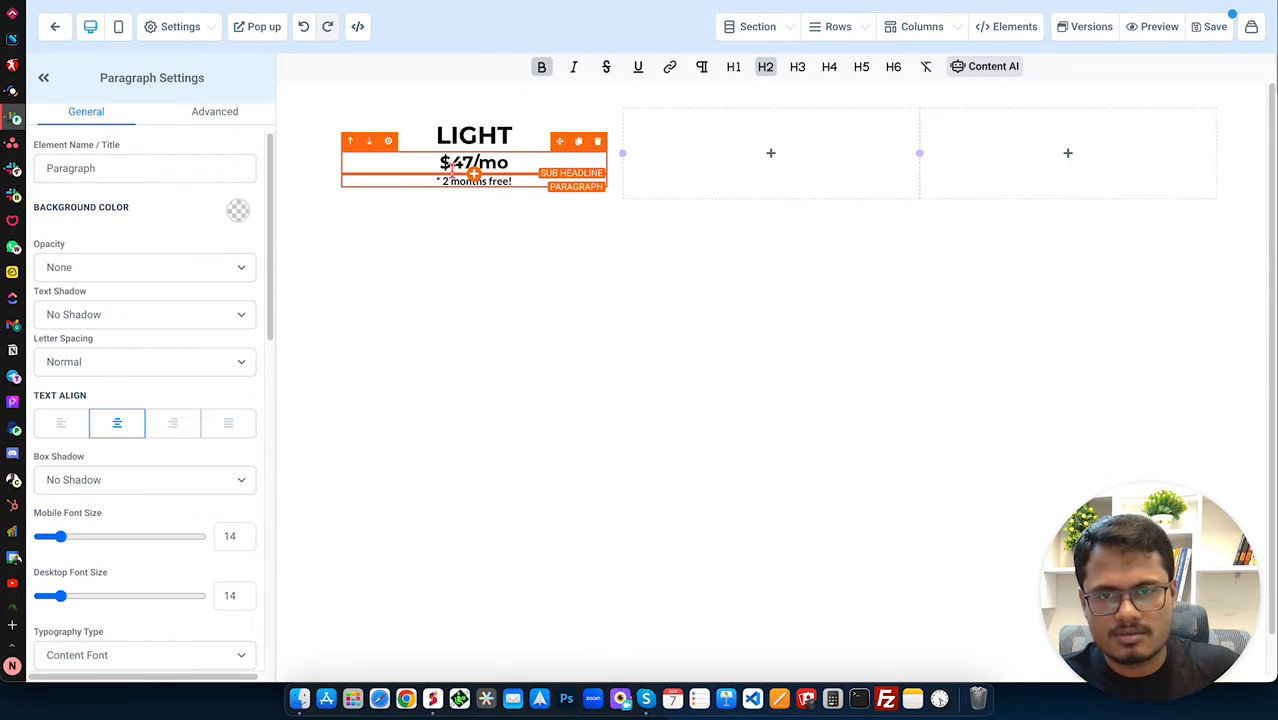
- Set both the mobile and desktop font sizes of the "* 2 months free!" paragraph to 20
double_click(234, 523)
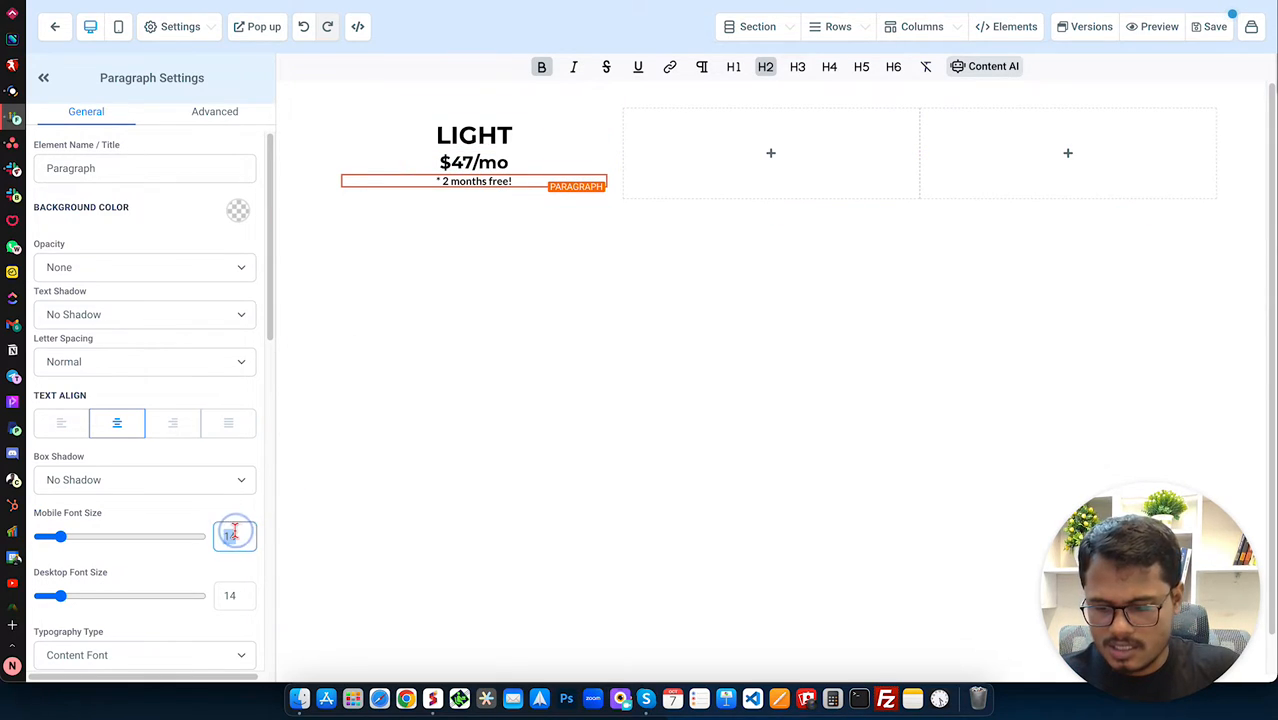
type("20")
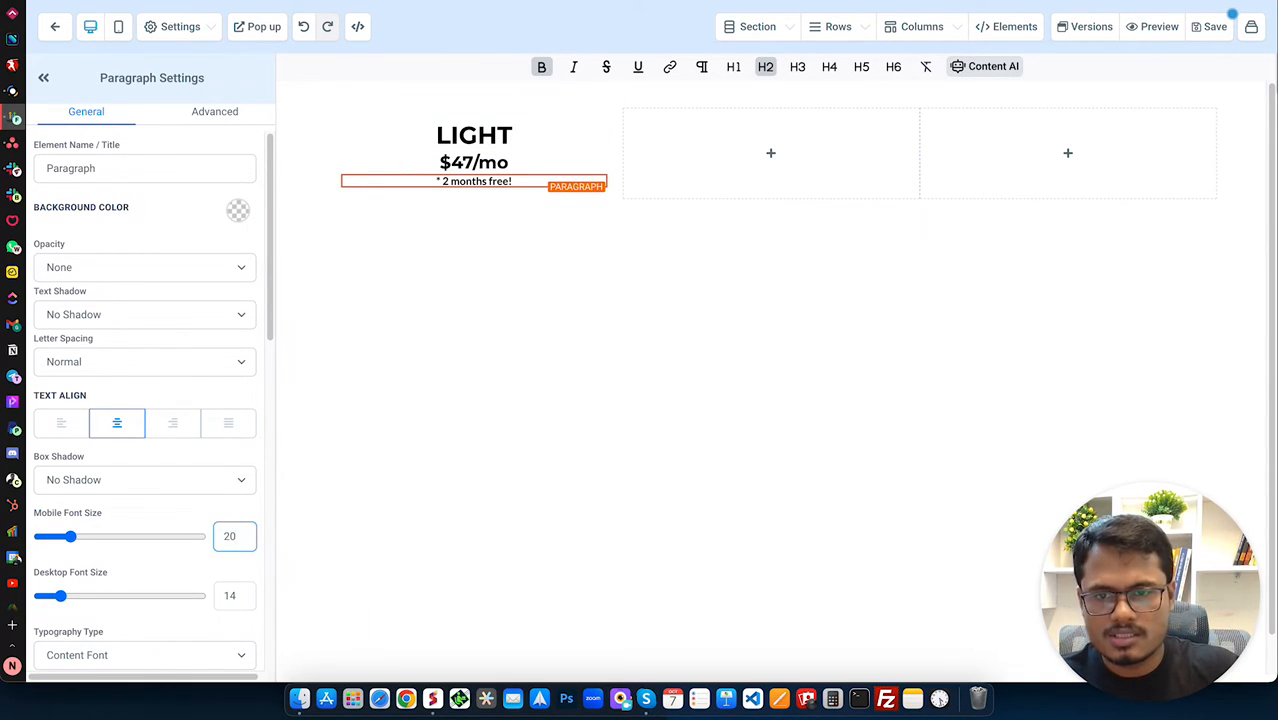
double_click(230, 595)
type("29")
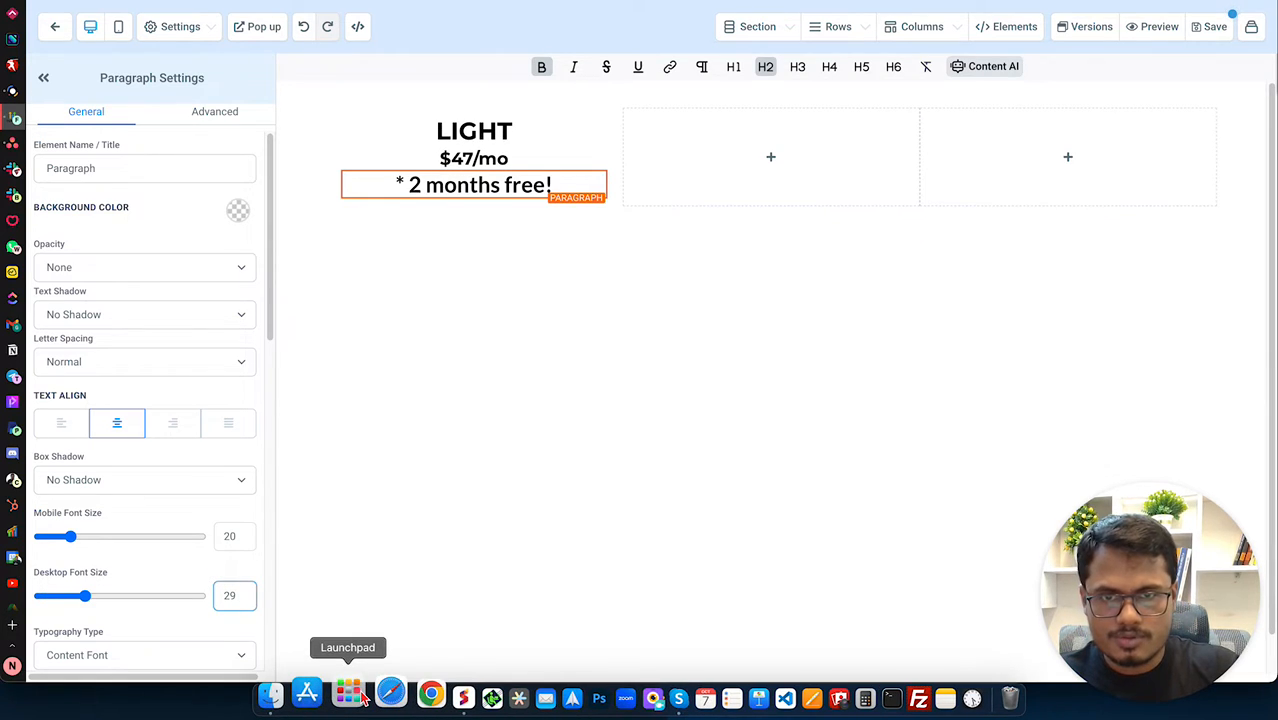
key("BackSpace")
type("0")
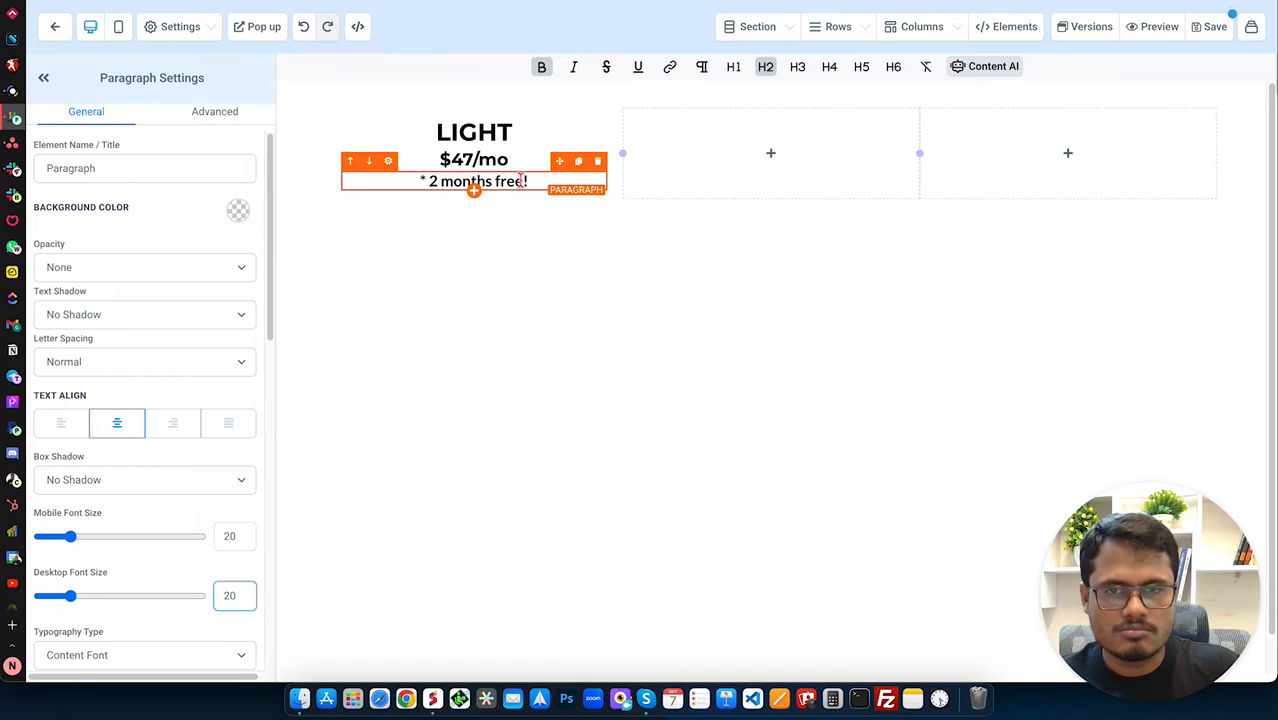
left_click(536, 236)
- Add a bullet list below the "* 2 months free!" paragraph with seven items, Feature 1 through Feature 7
left_click(476, 193)
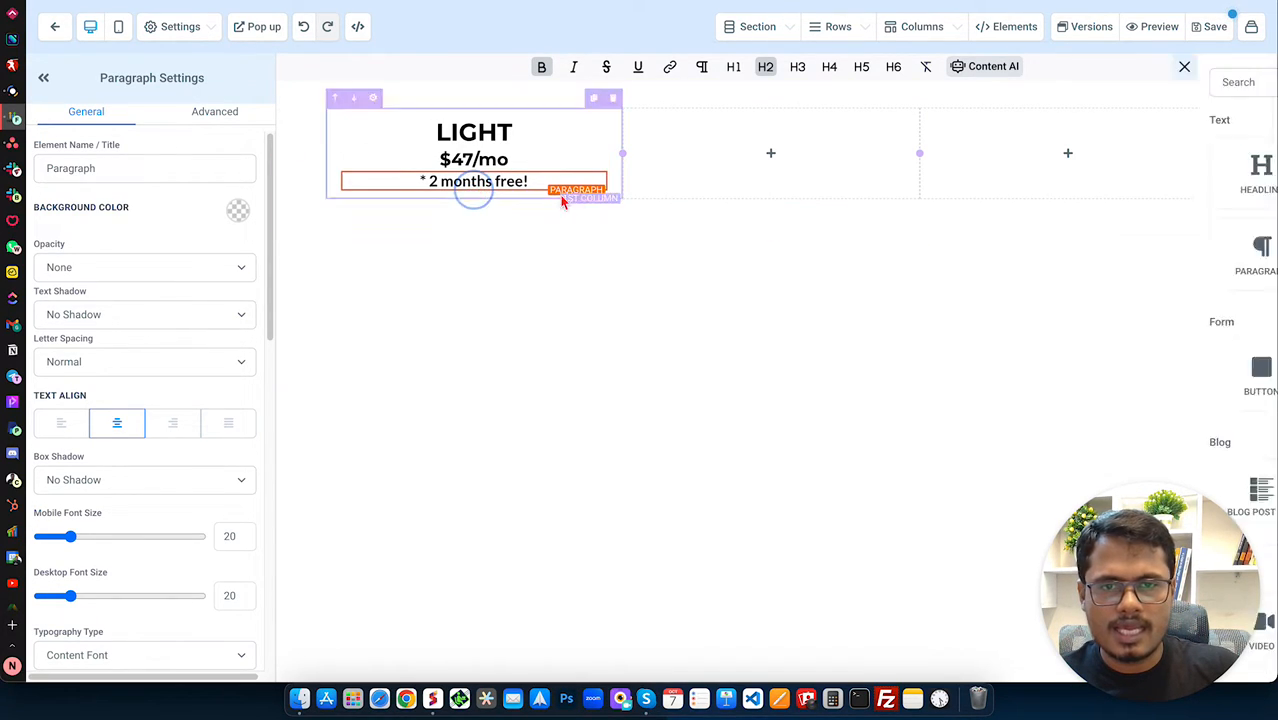
left_click(1122, 248)
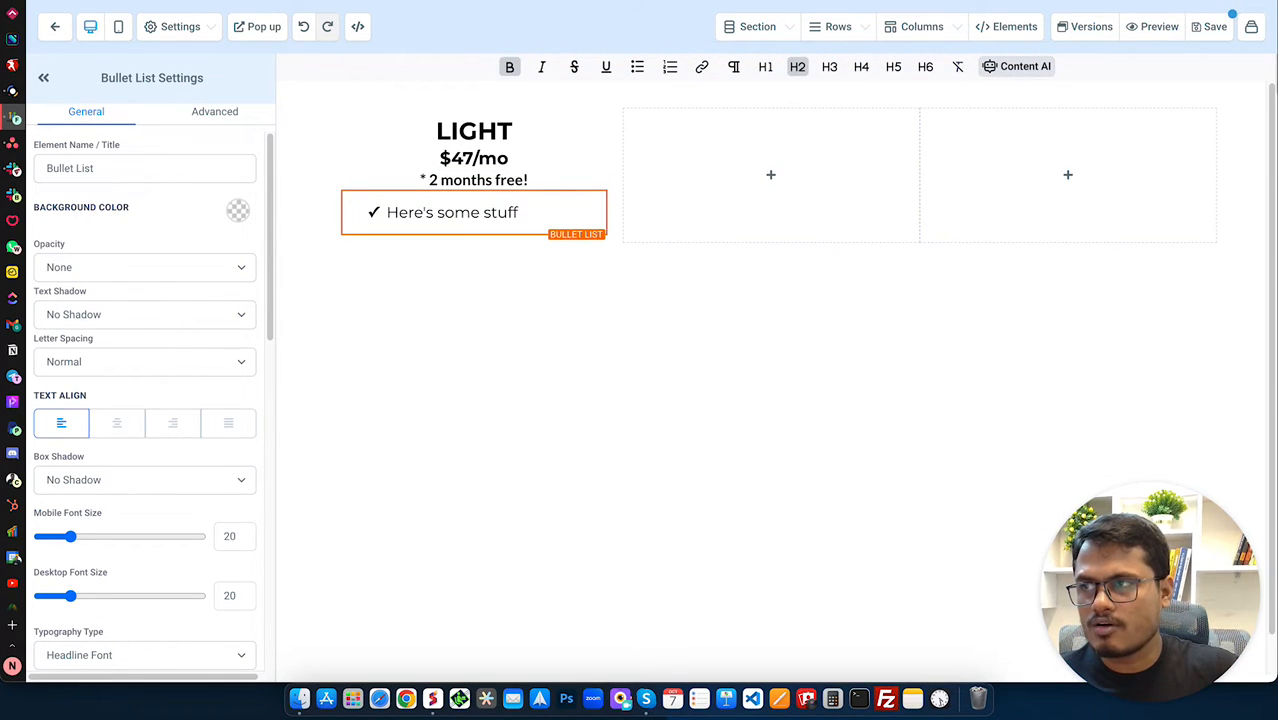
left_click(625, 291)
left_click(459, 205)
triple_click(459, 205)
type("Feature 1 Feature 2 Feature 3 Feature 4 Feature 5 Feature 6 Feature 7")
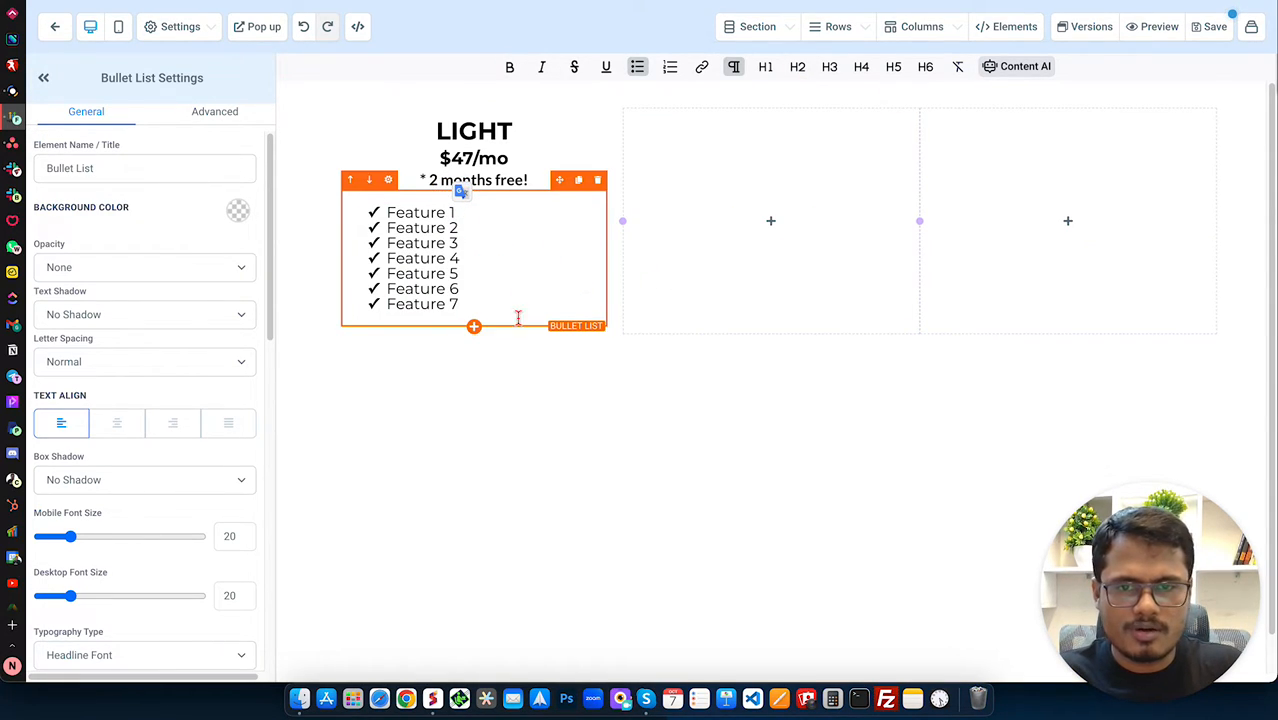
left_click(513, 395)
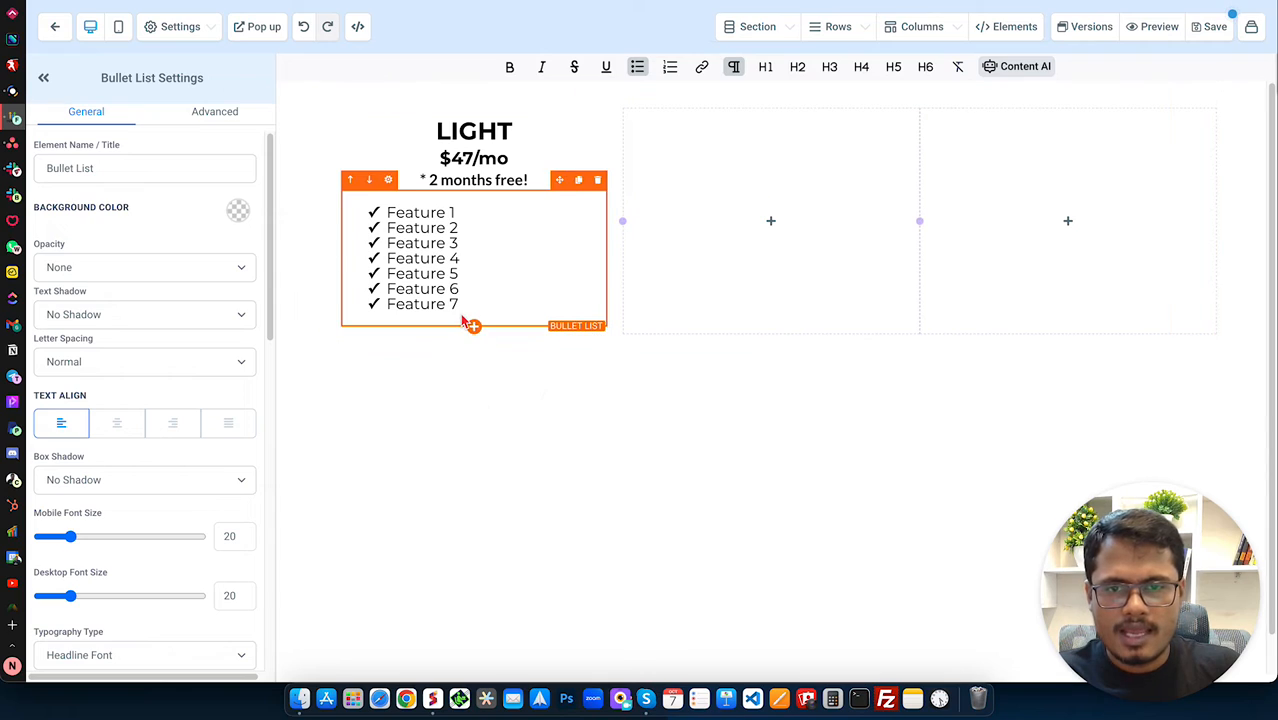
- Add a button below the feature list and set its Full Width option to Fill Width
left_click(473, 326)
left_click(1003, 368)
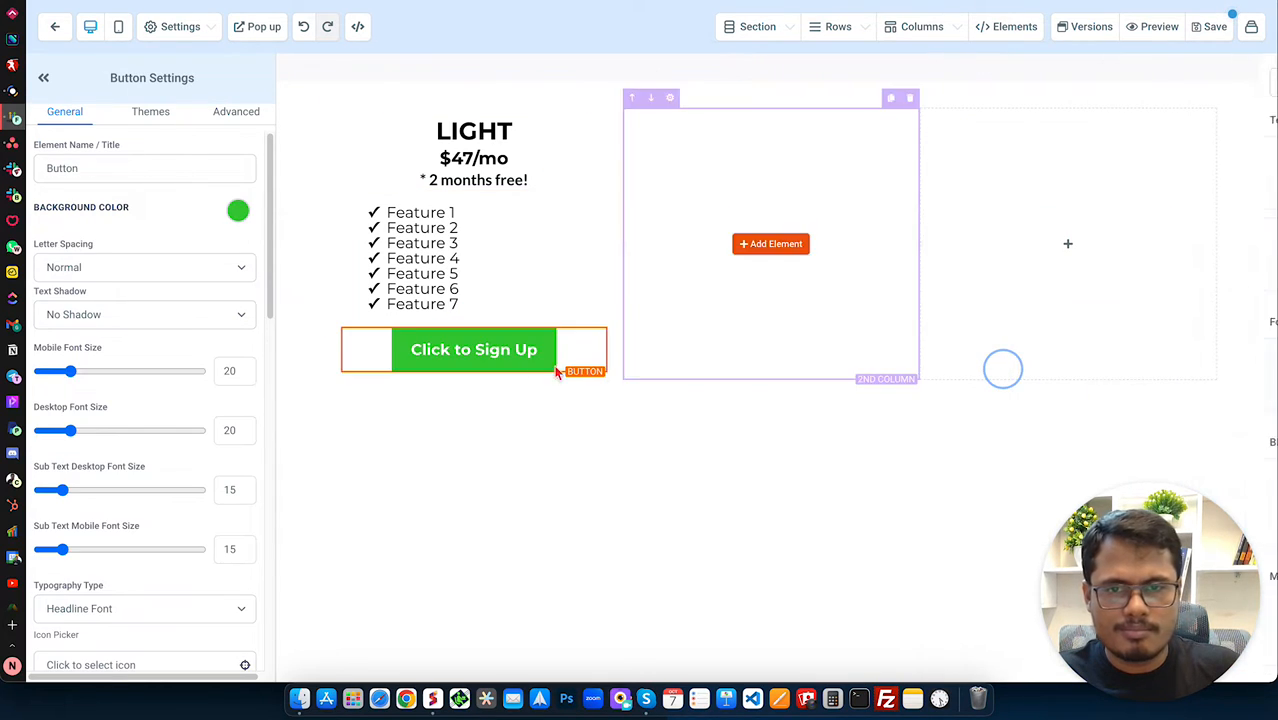
left_click(236, 120)
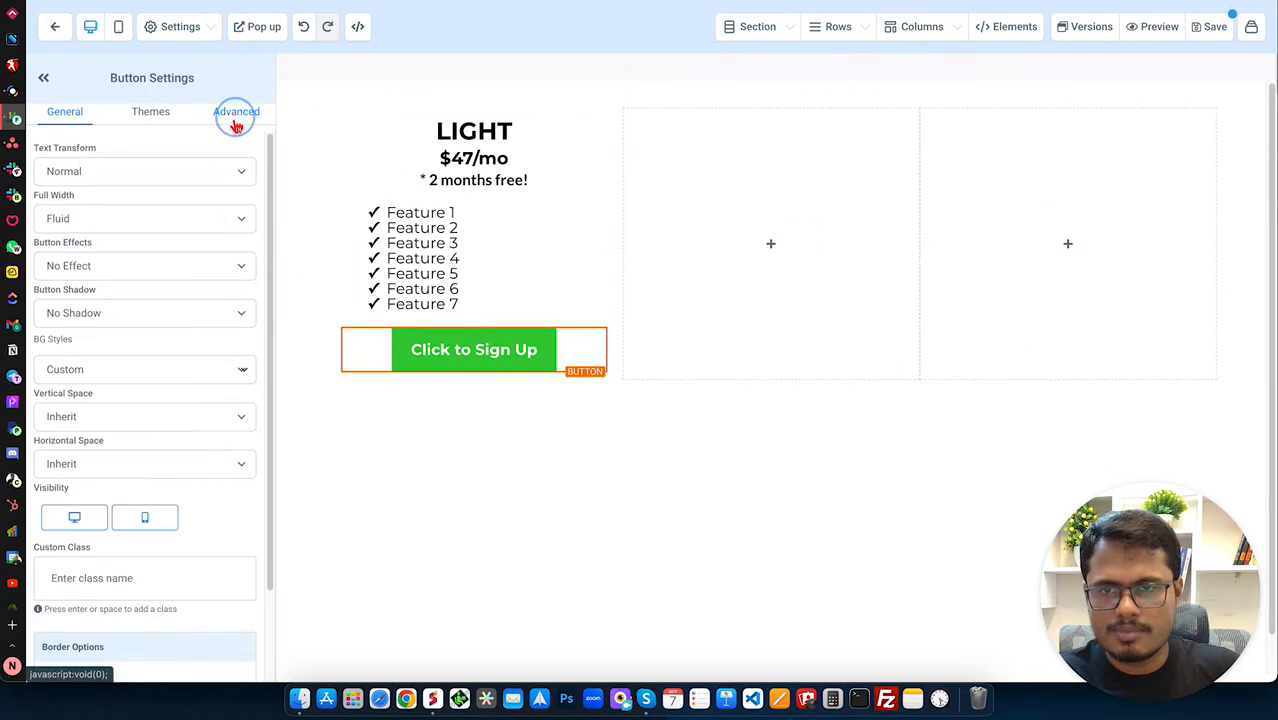
left_click(116, 220)
left_click(106, 236)
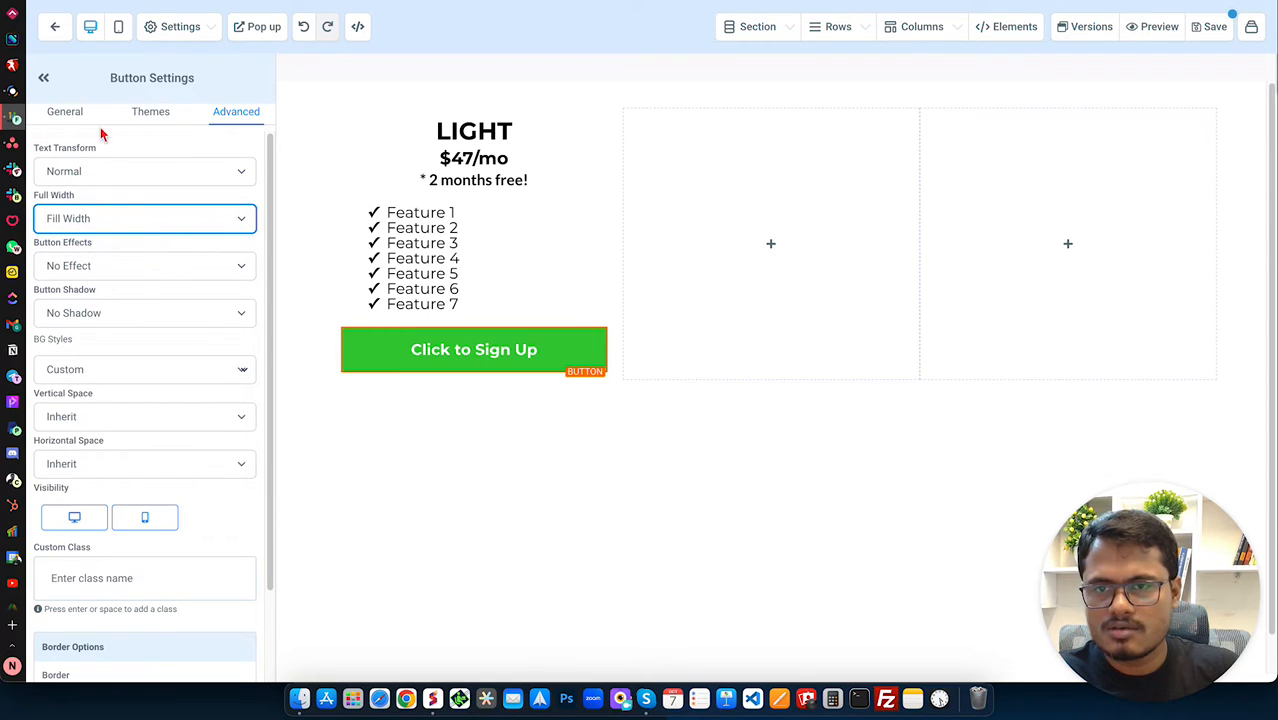
- Change the button's text to "Sign Up For Monthly"
left_click(70, 118)
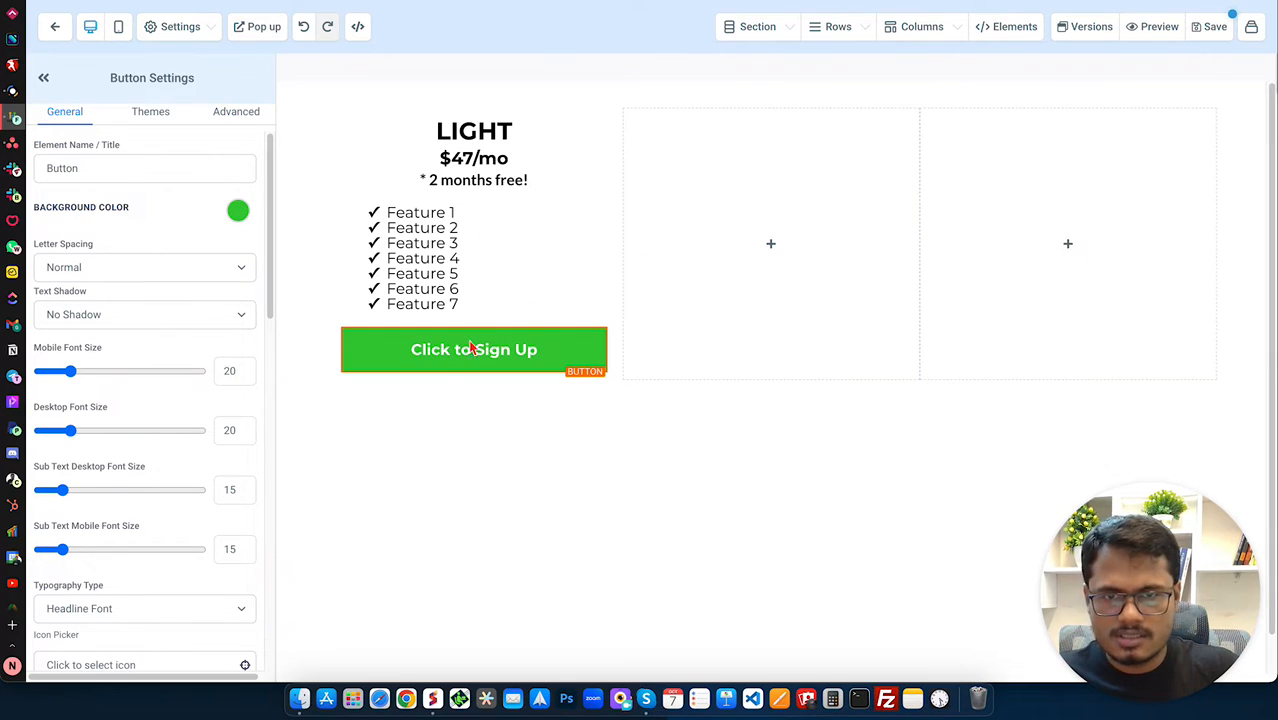
scroll(205, 371, "down", 10)
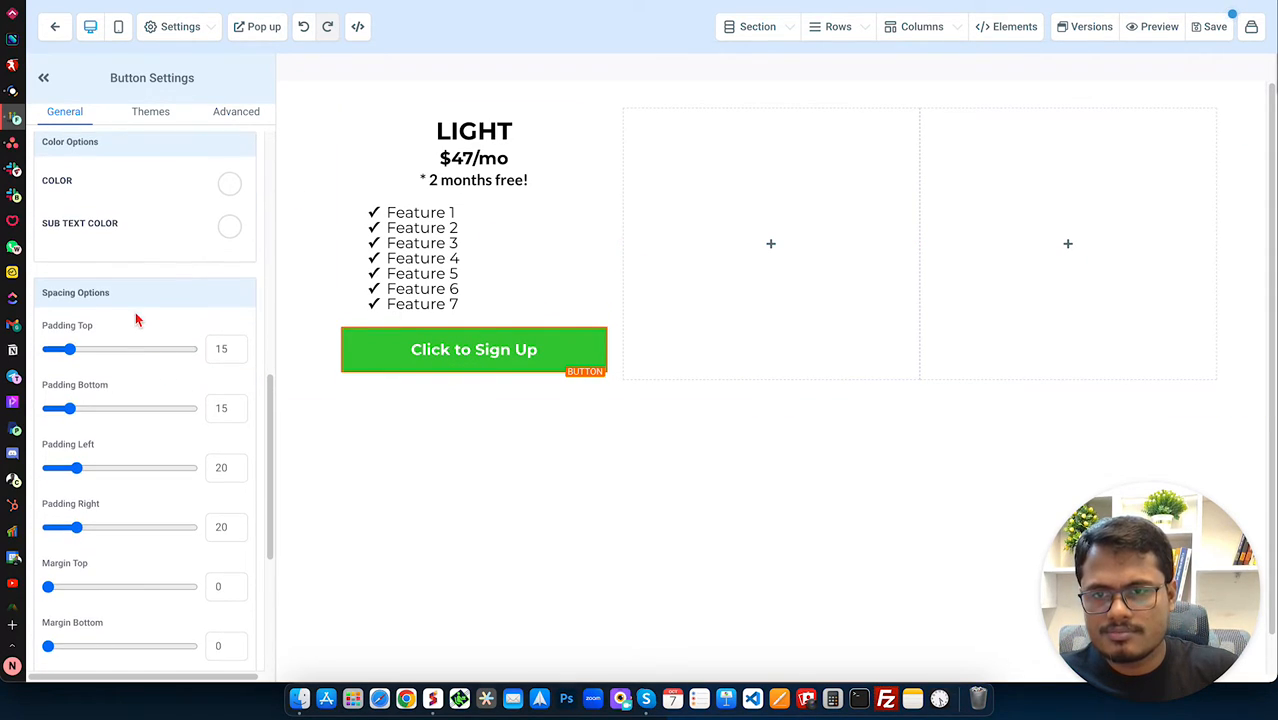
scroll(137, 315, "up", 5)
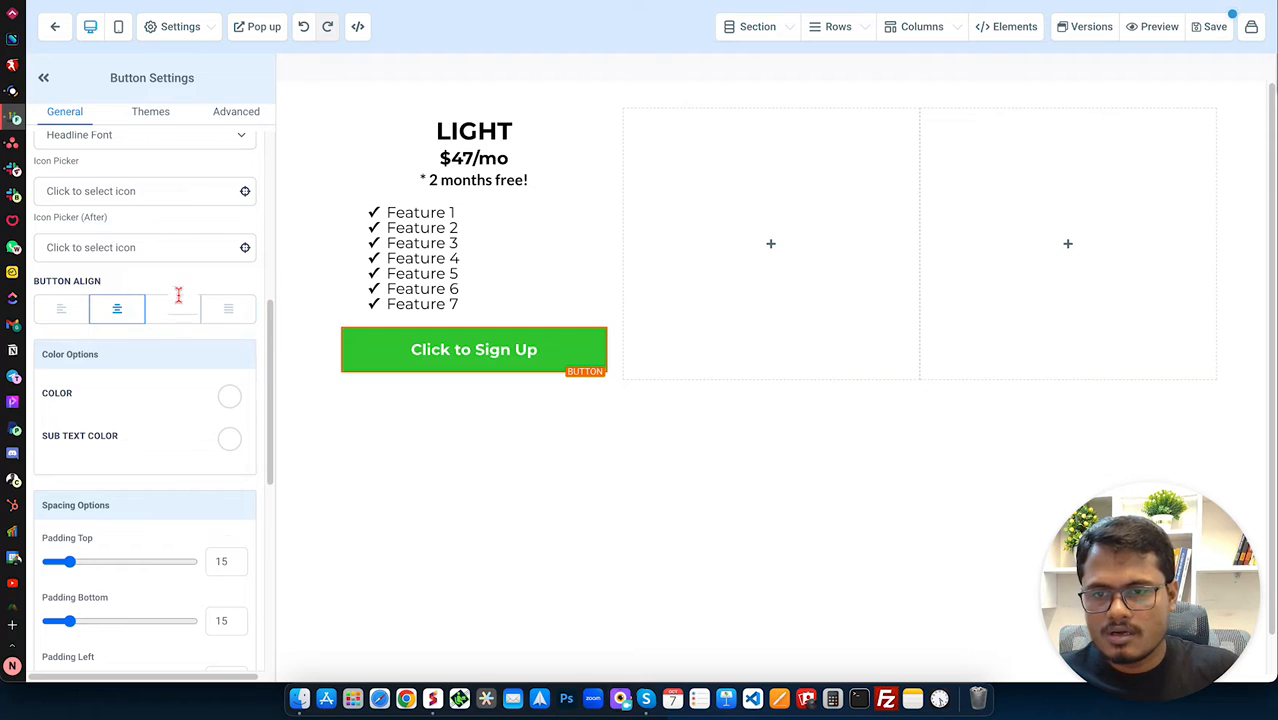
scroll(157, 300, "up", 6)
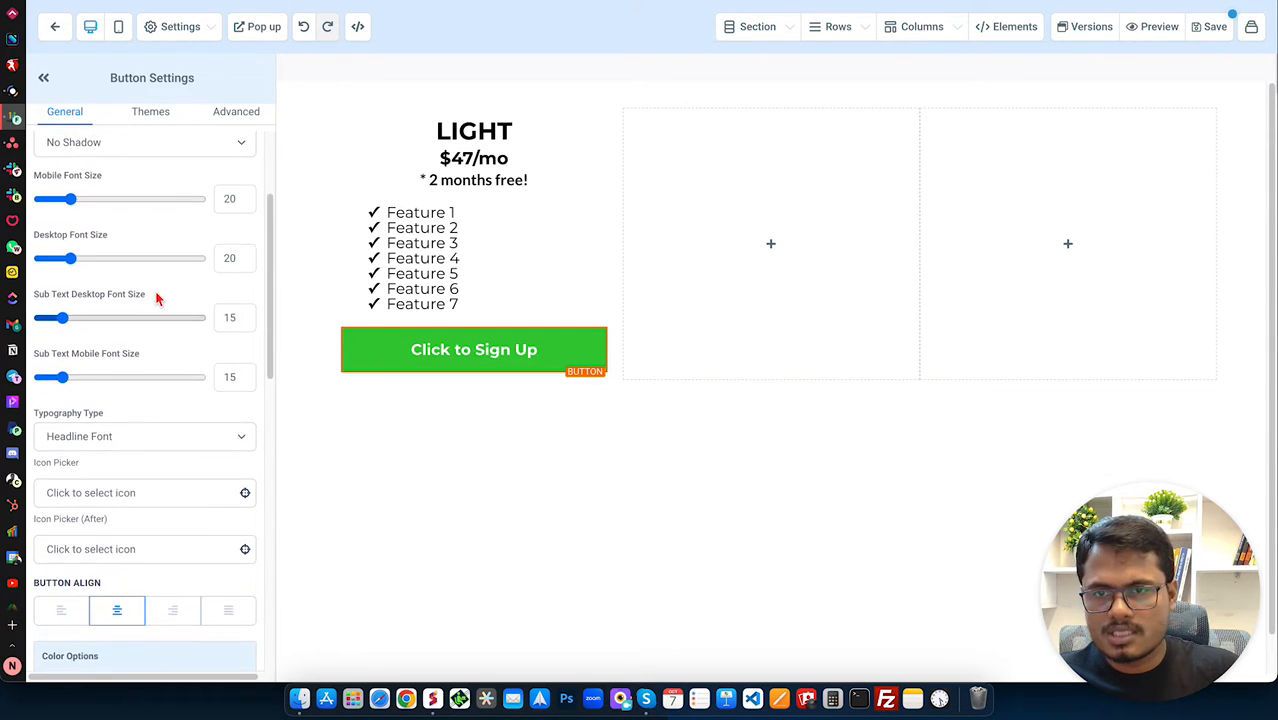
scroll(160, 310, "down", 10)
left_click_drag(171, 452, 180, 421)
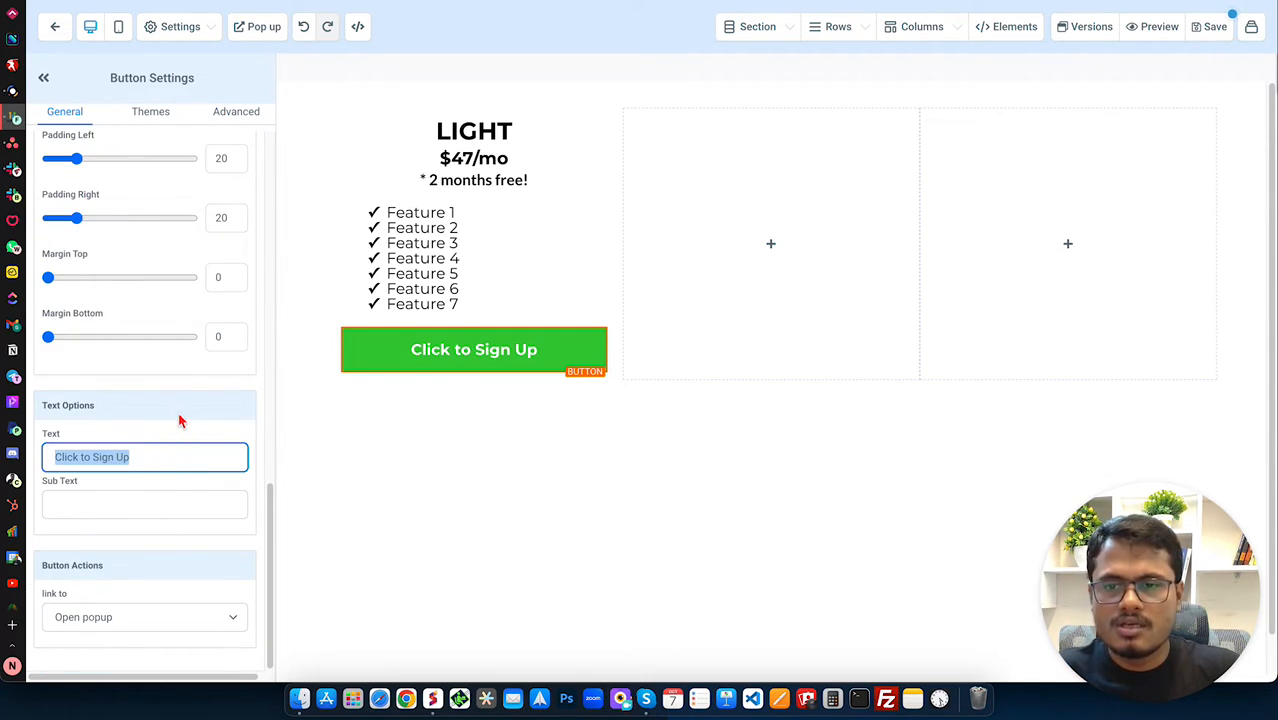
type("Sign Up For Monthly")
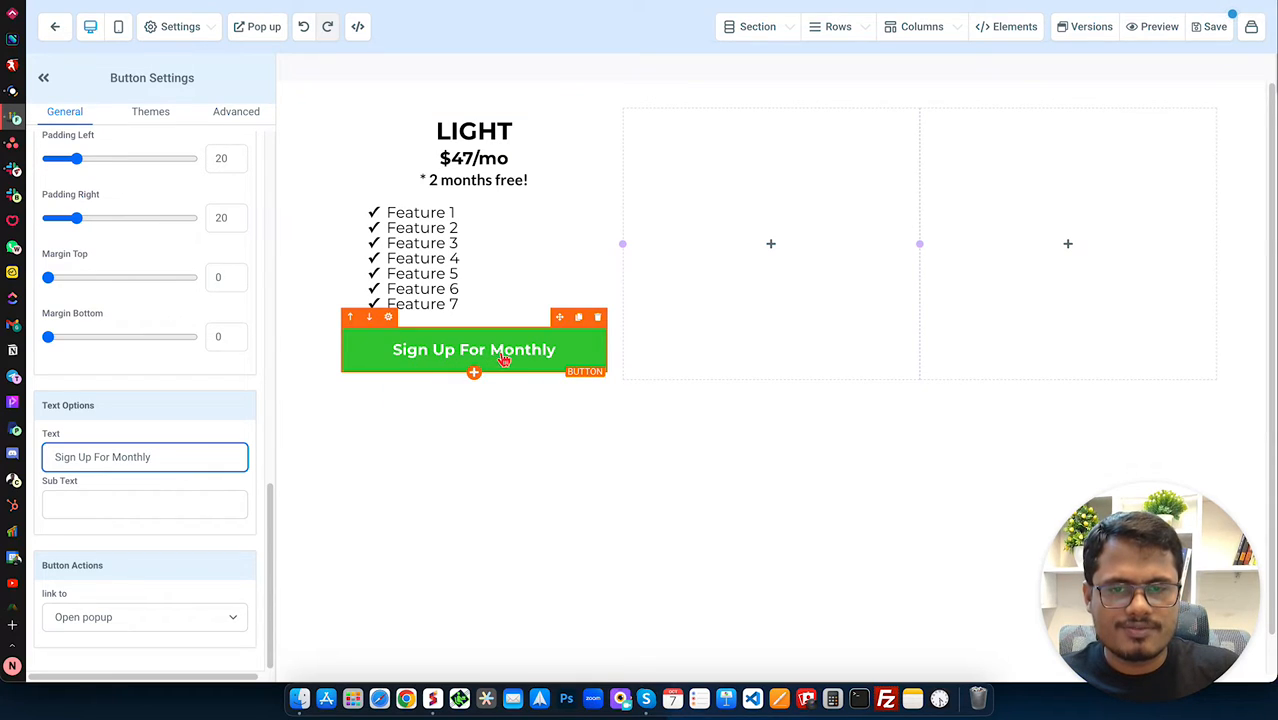
- Duplicate the "Sign Up For Monthly" button and change the copy's text to "Sign Up For Yearly"
left_click(578, 316)
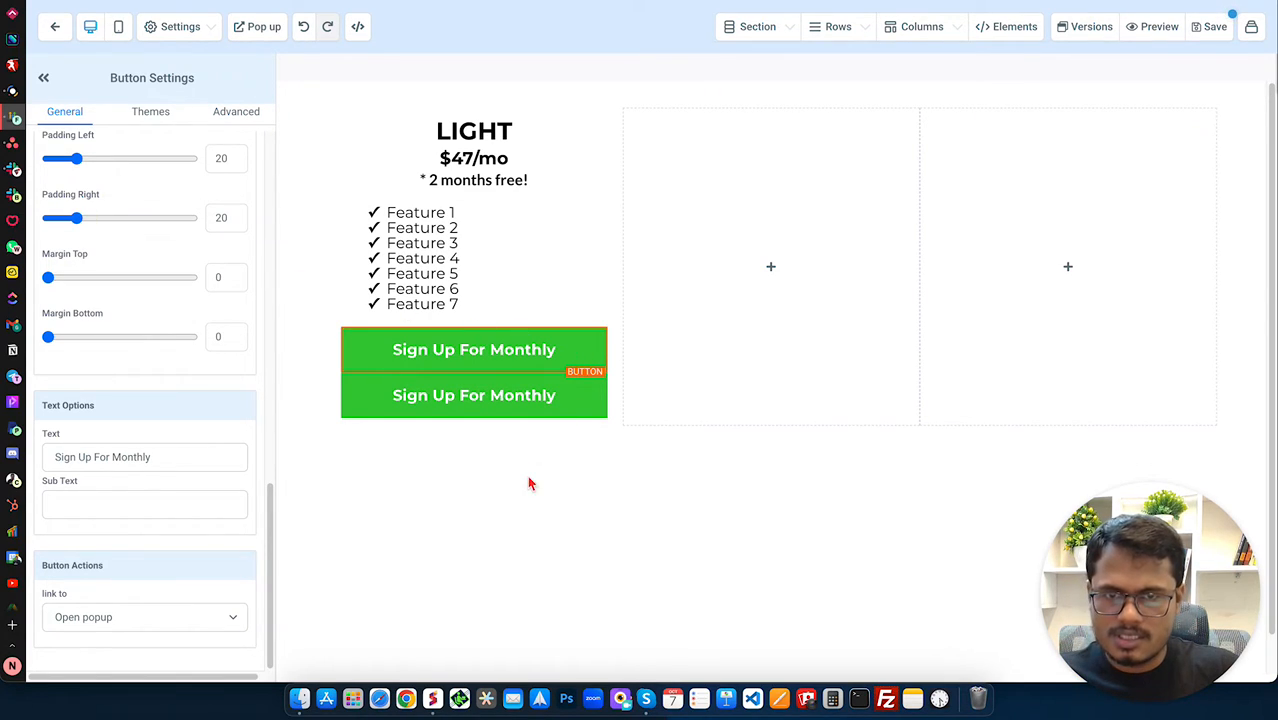
left_click(474, 410)
triple_click(237, 452)
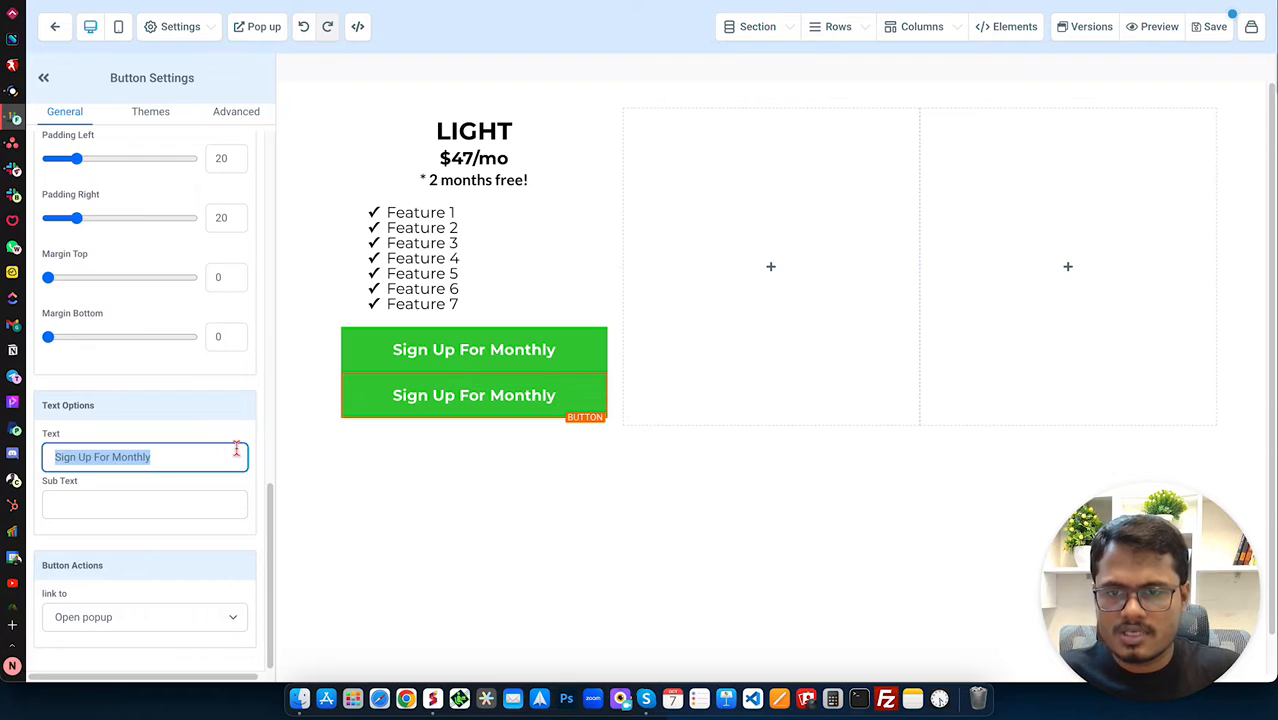
type("Sign Up For Yearly")
- Give the "Sign Up For Yearly" button an orange background and set its top margin to 10
scroll(205, 220, "up", 10)
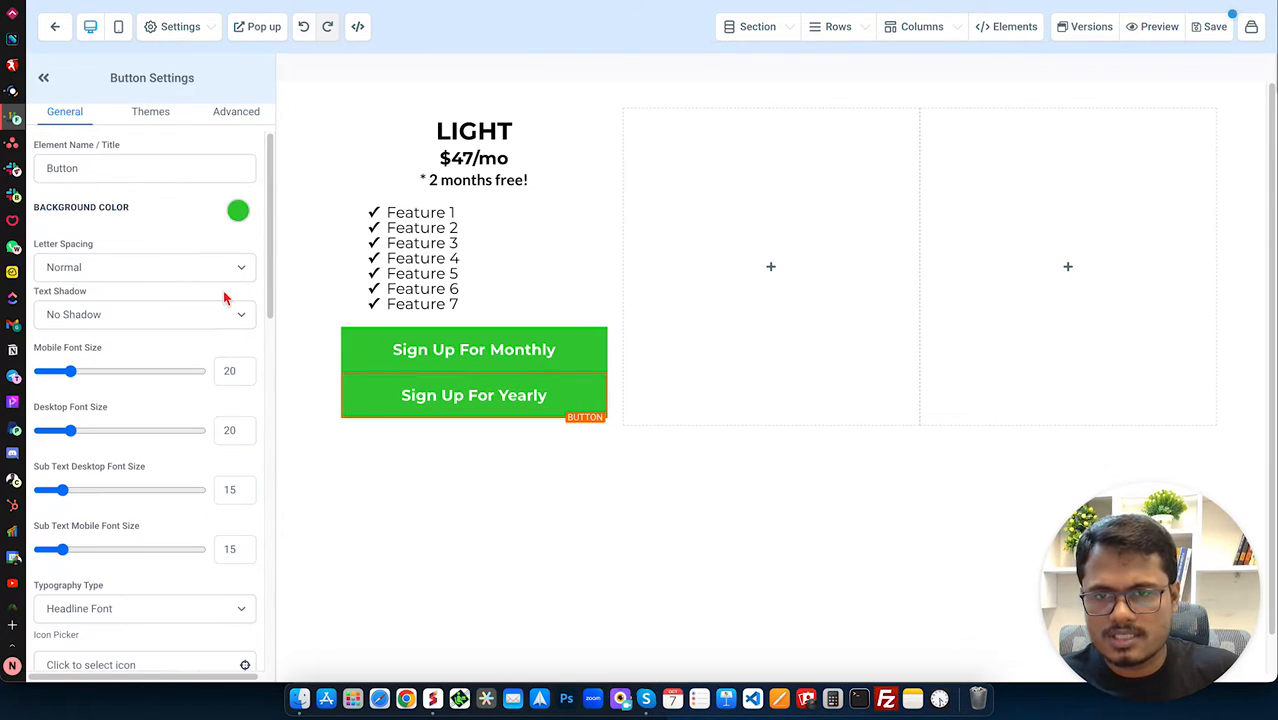
left_click(237, 211)
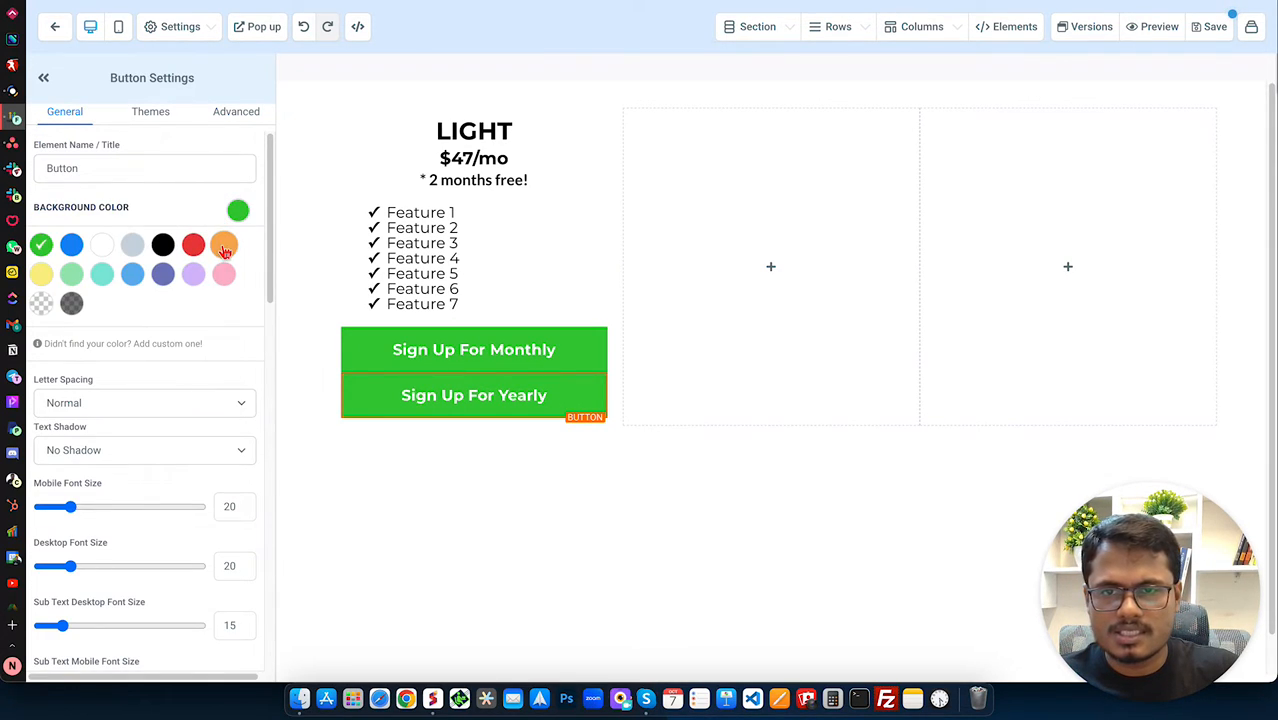
left_click(223, 245)
scroll(237, 471, "down", 10)
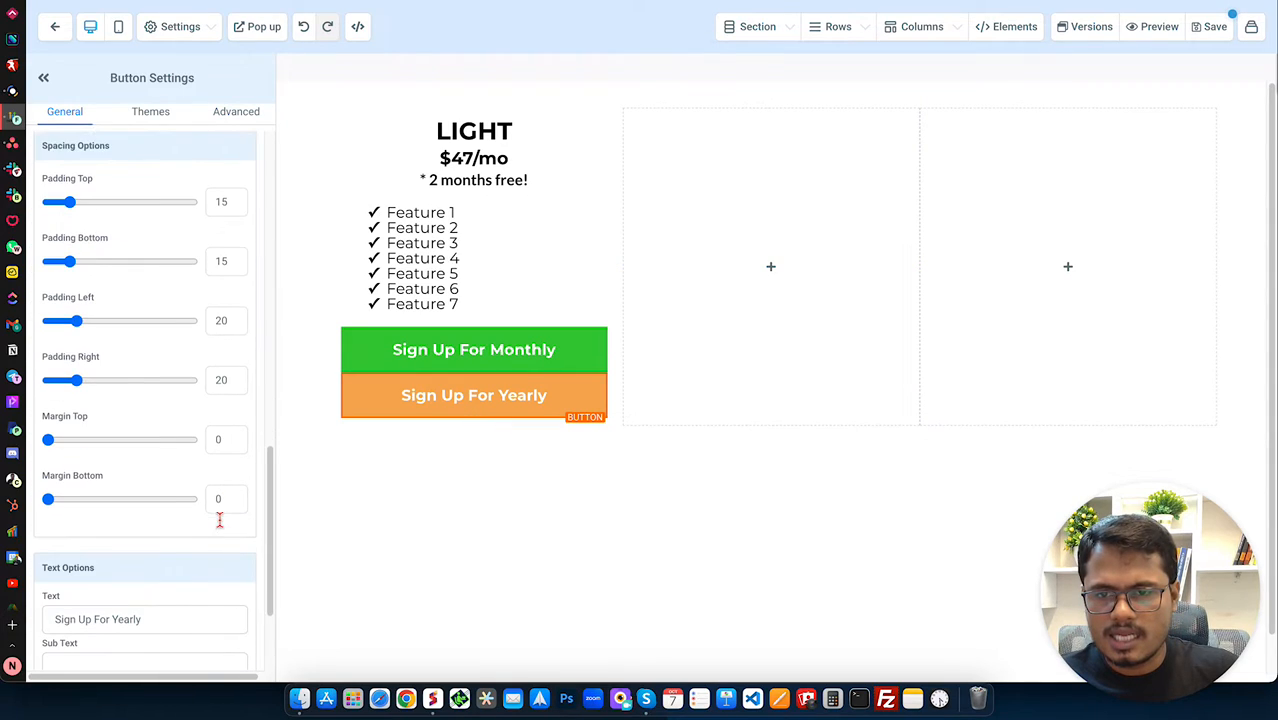
left_click(212, 428)
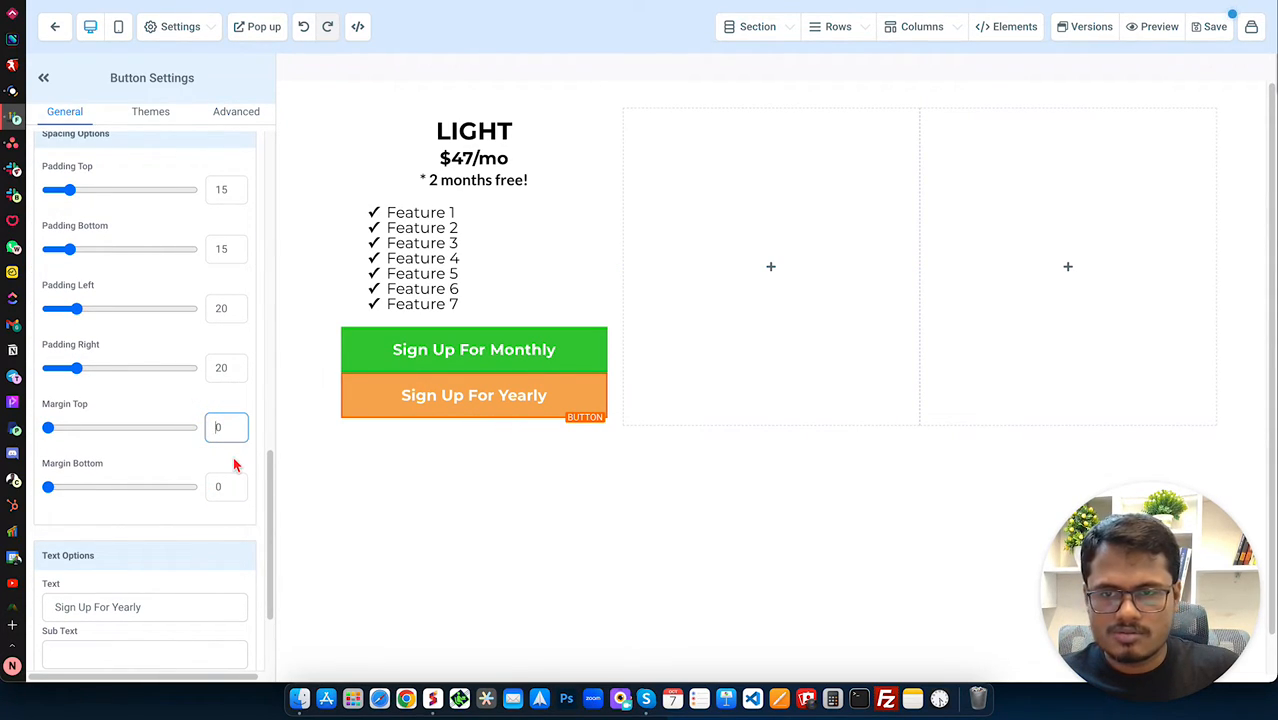
type("1")
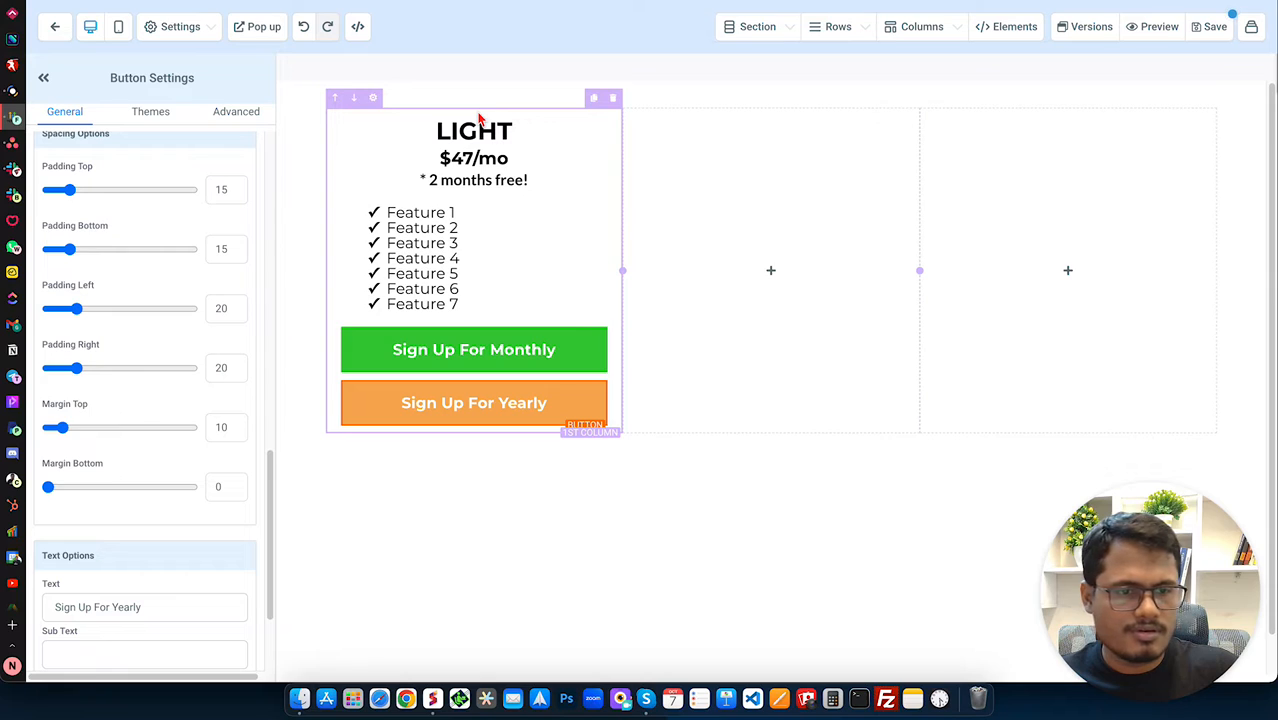
- Set the background color of the first column to the light blue-gray swatch
left_click(479, 119)
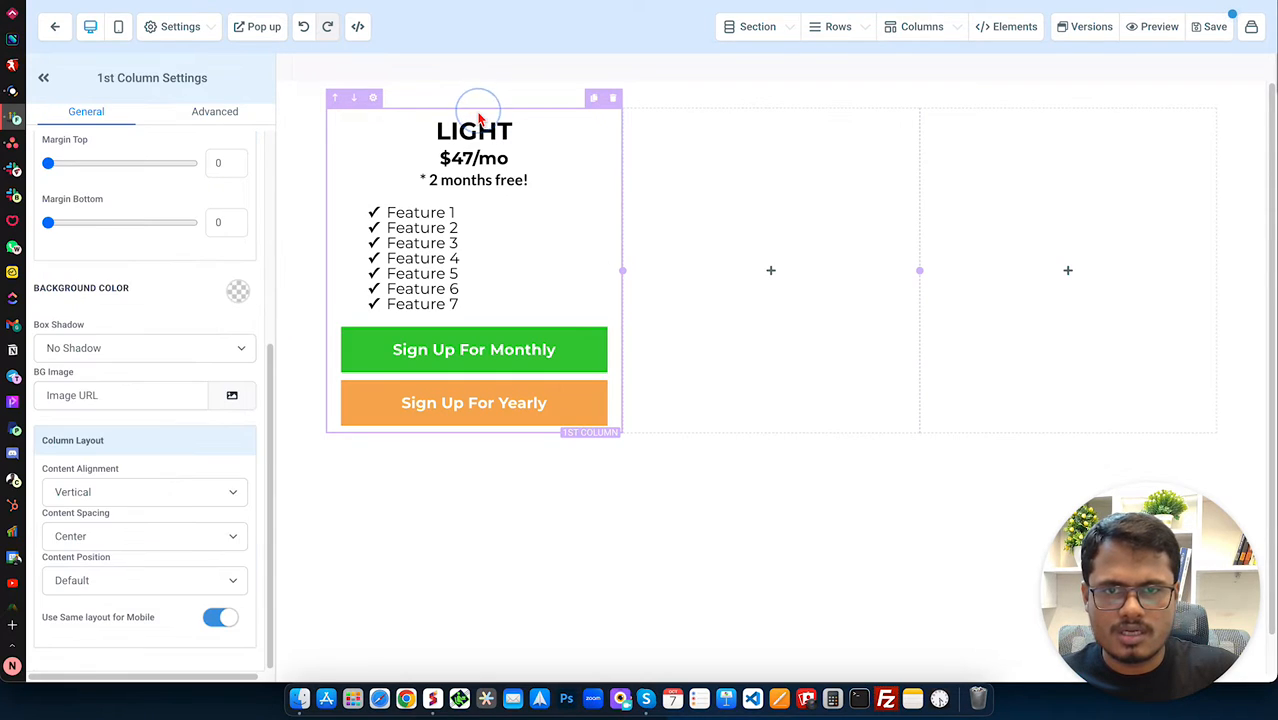
left_click(238, 293)
left_click(132, 325)
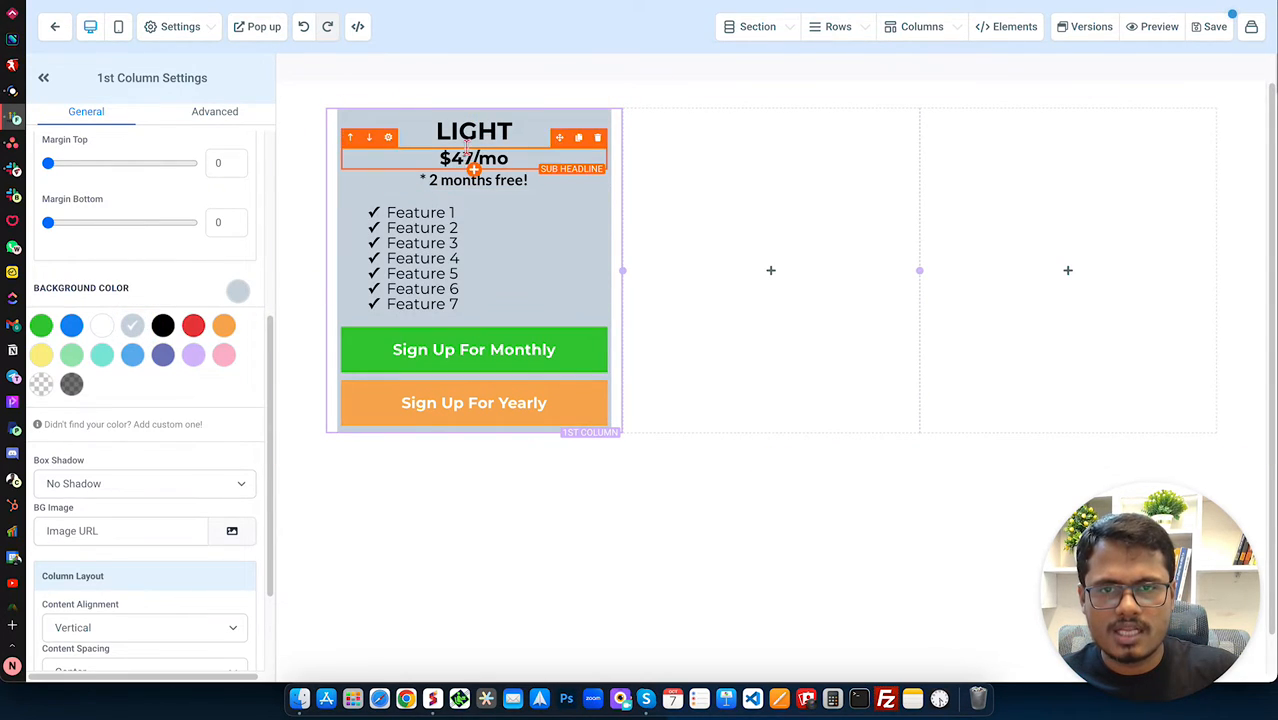
- Give the LIGHT headline a white background
left_click(474, 120)
scroll(168, 336, "up", 5)
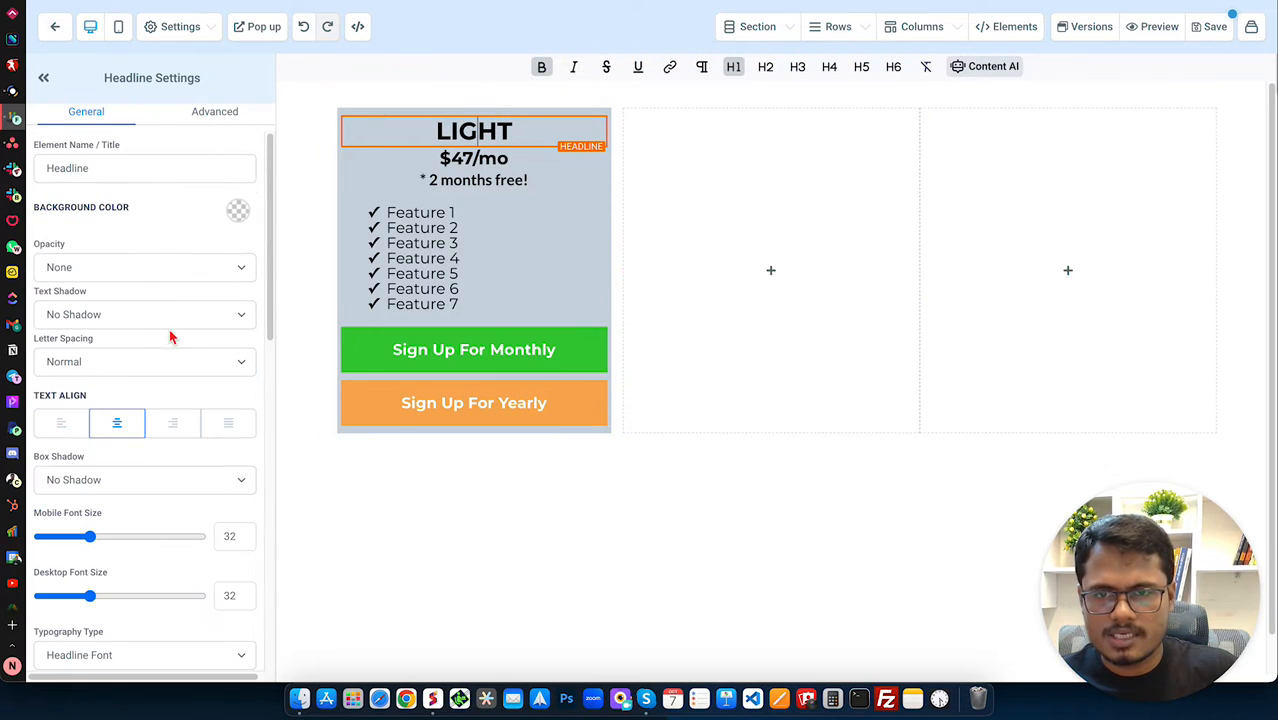
left_click(238, 211)
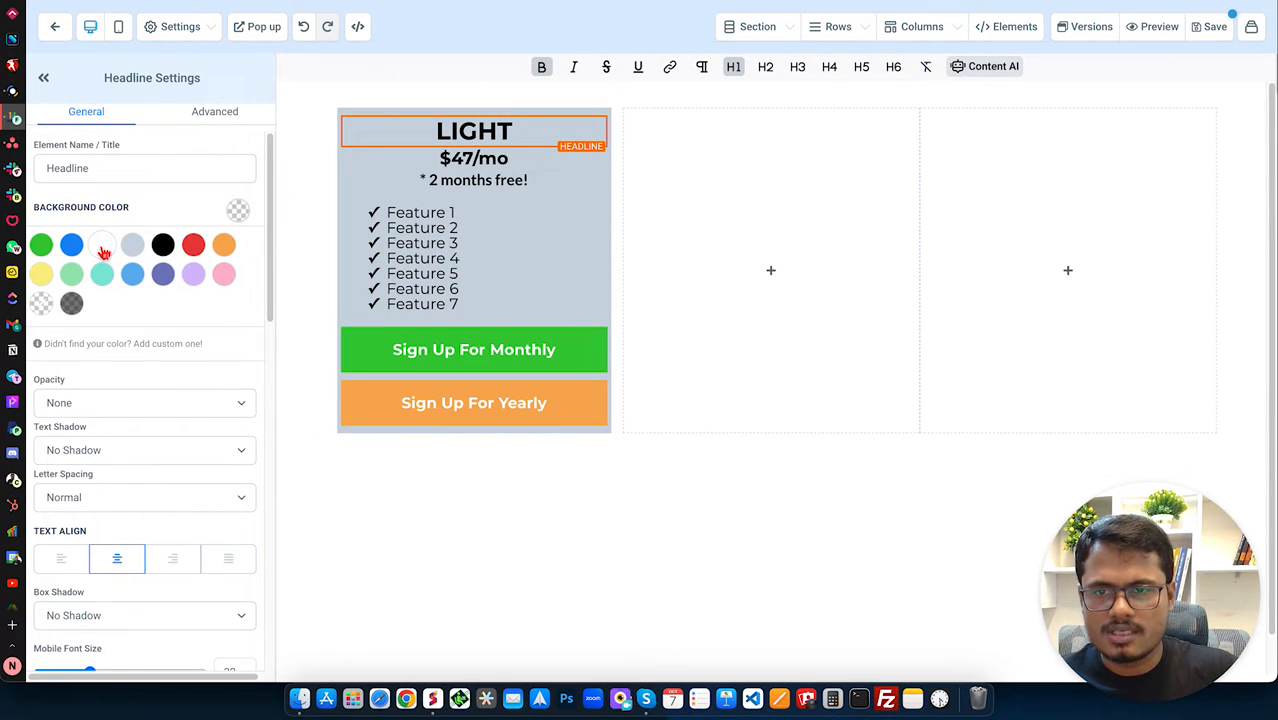
left_click(103, 250)
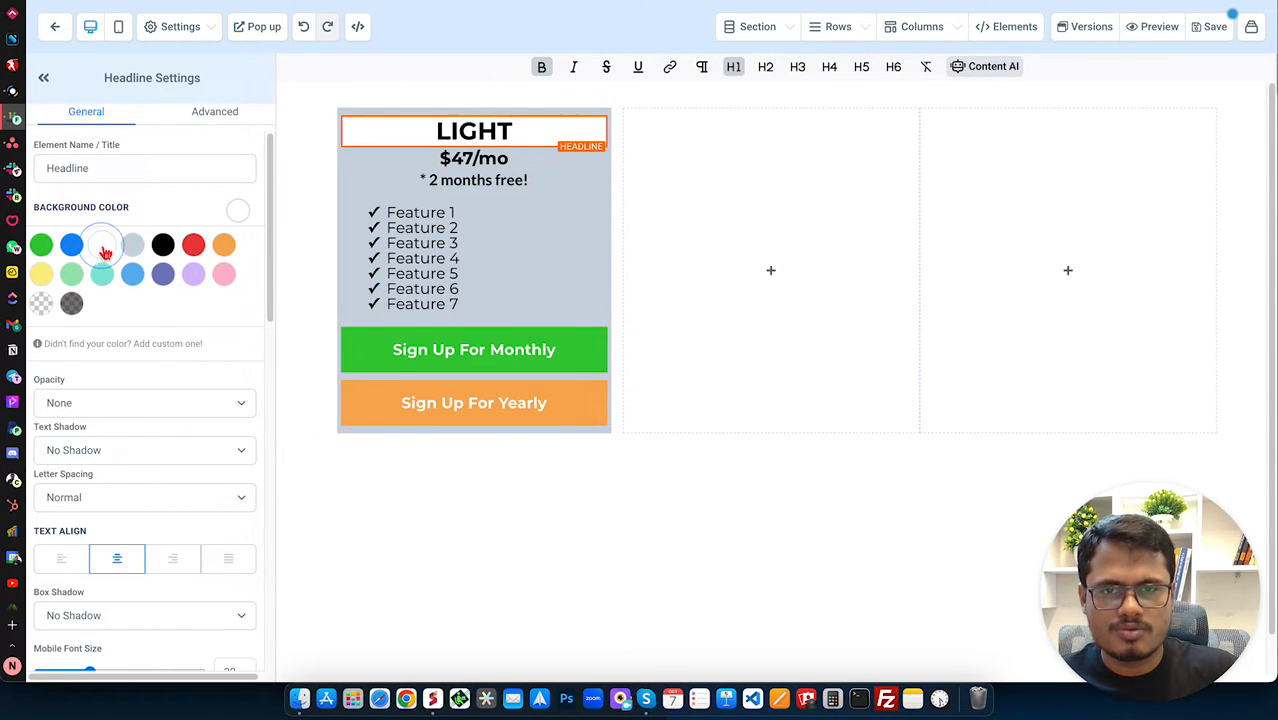
- Add a full white border with a 10px radius to the LIGHT headline
left_click(220, 115)
left_click(146, 227)
left_click(112, 238)
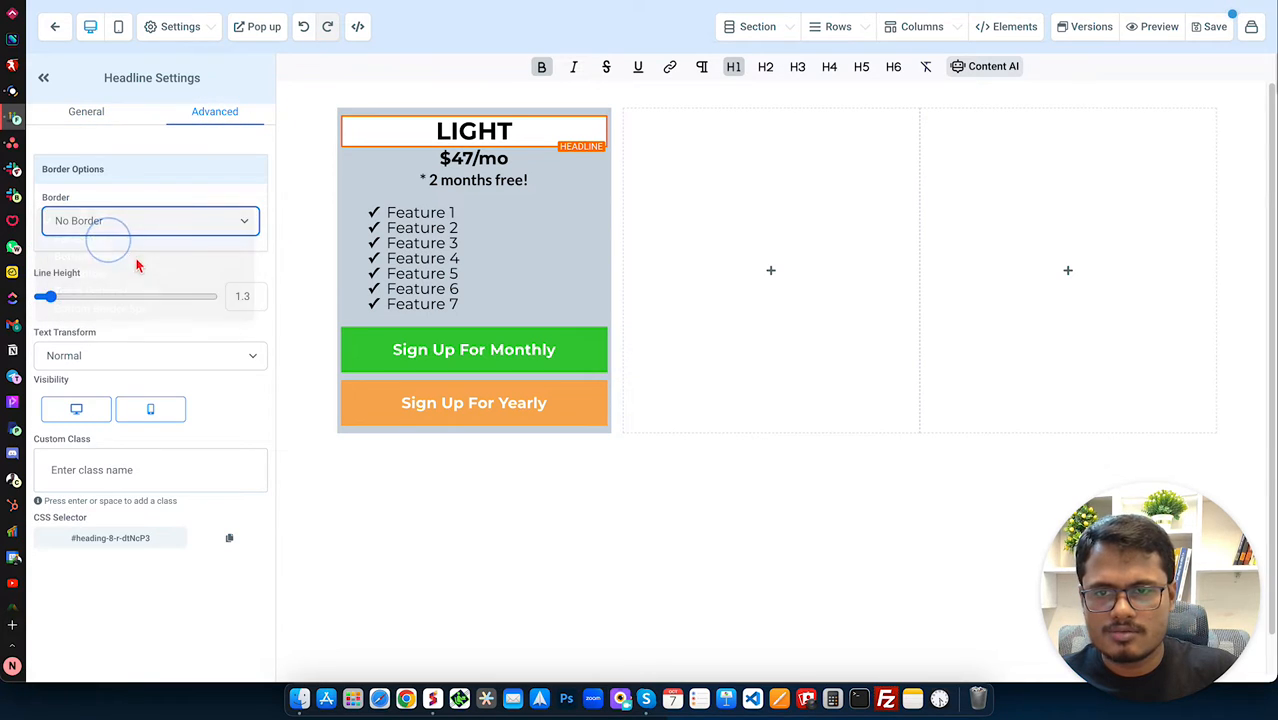
left_click(230, 351)
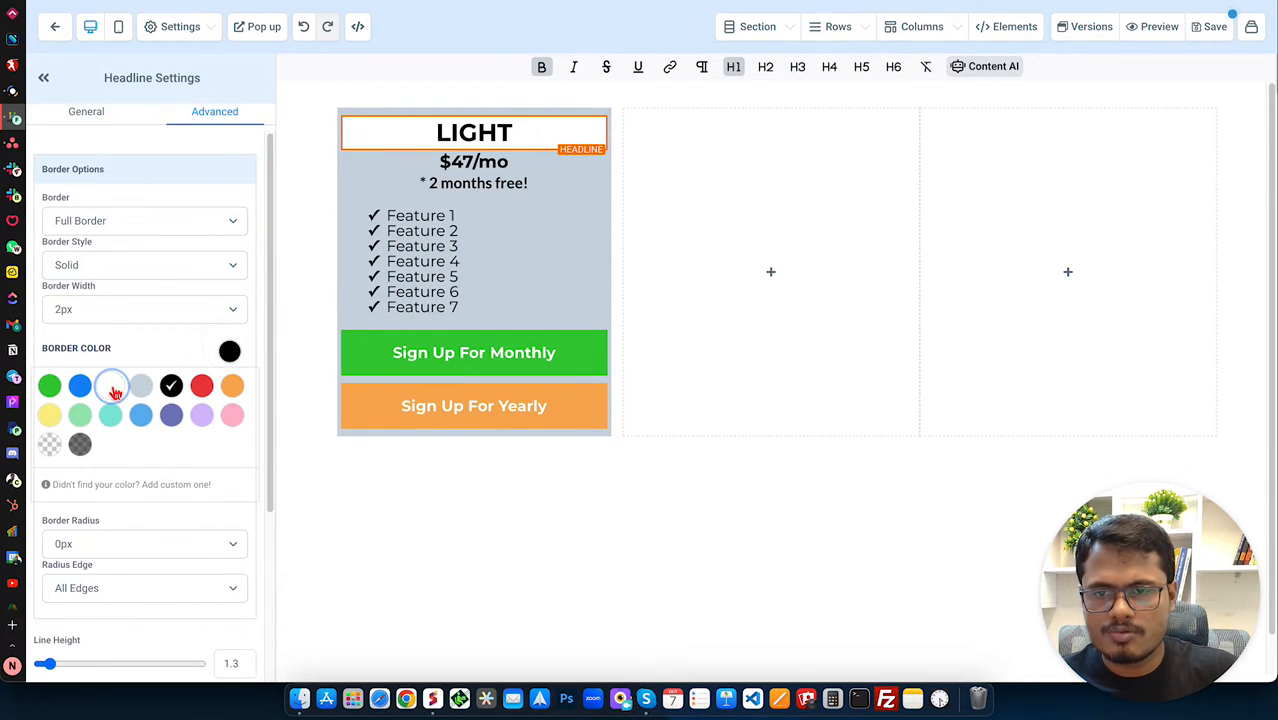
left_click(110, 386)
left_click(240, 357)
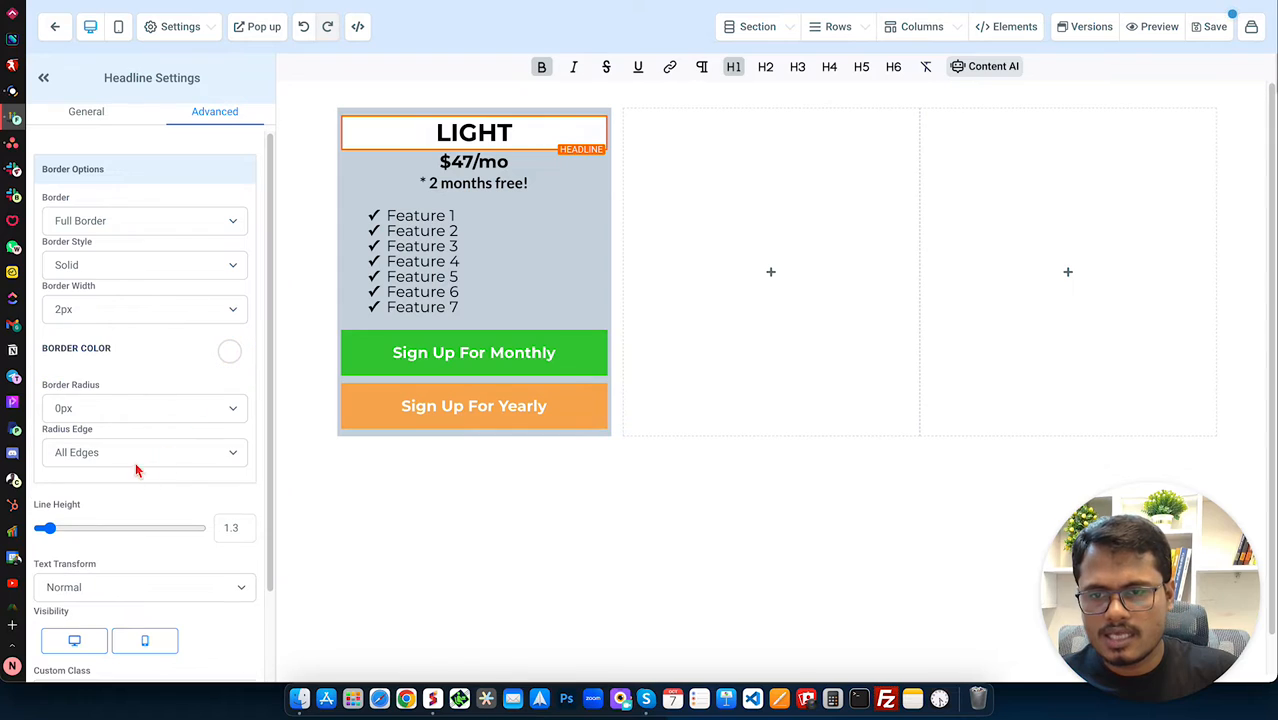
left_click(100, 408)
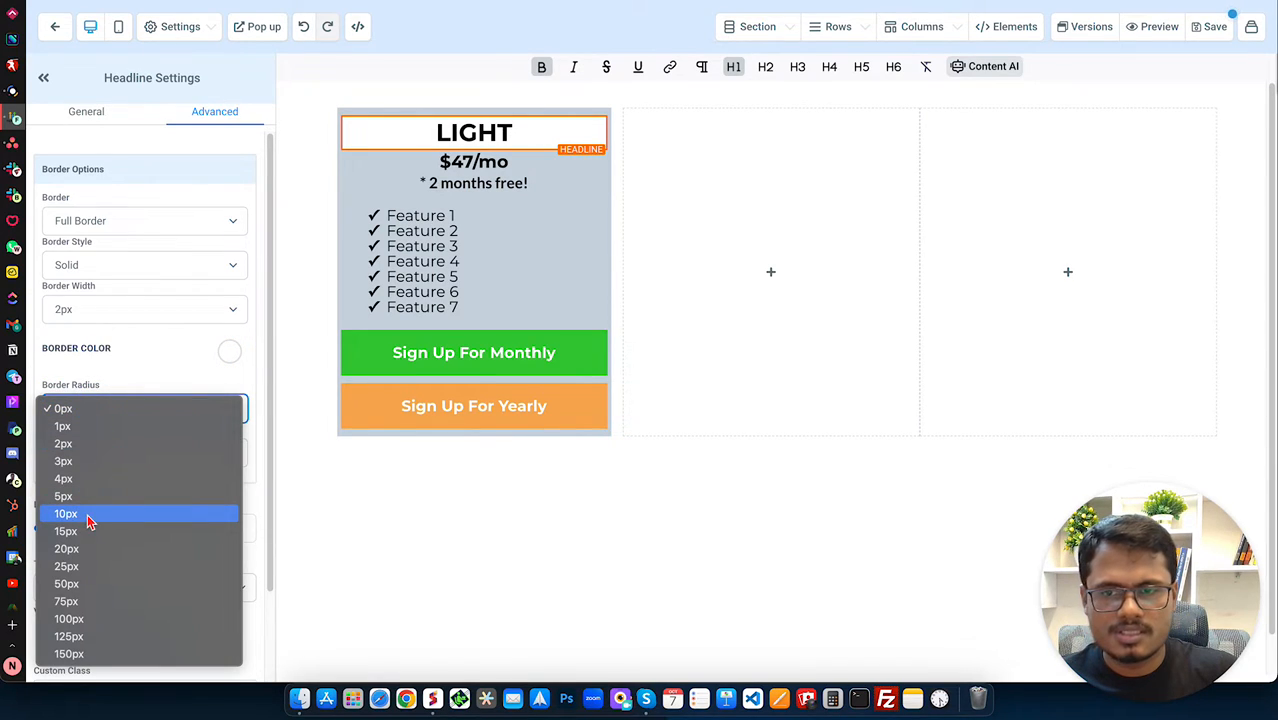
left_click(85, 516)
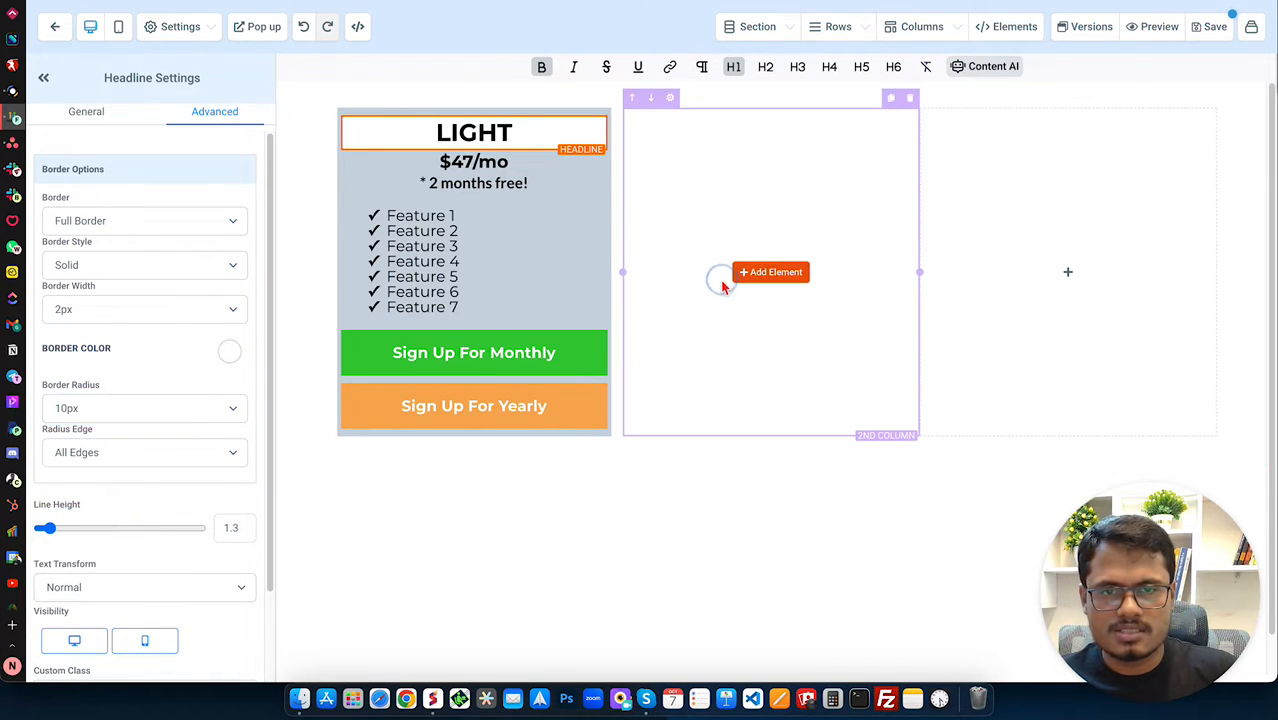
left_click(680, 276)
- Set the first column's left and right padding to 15 each
left_click(434, 112)
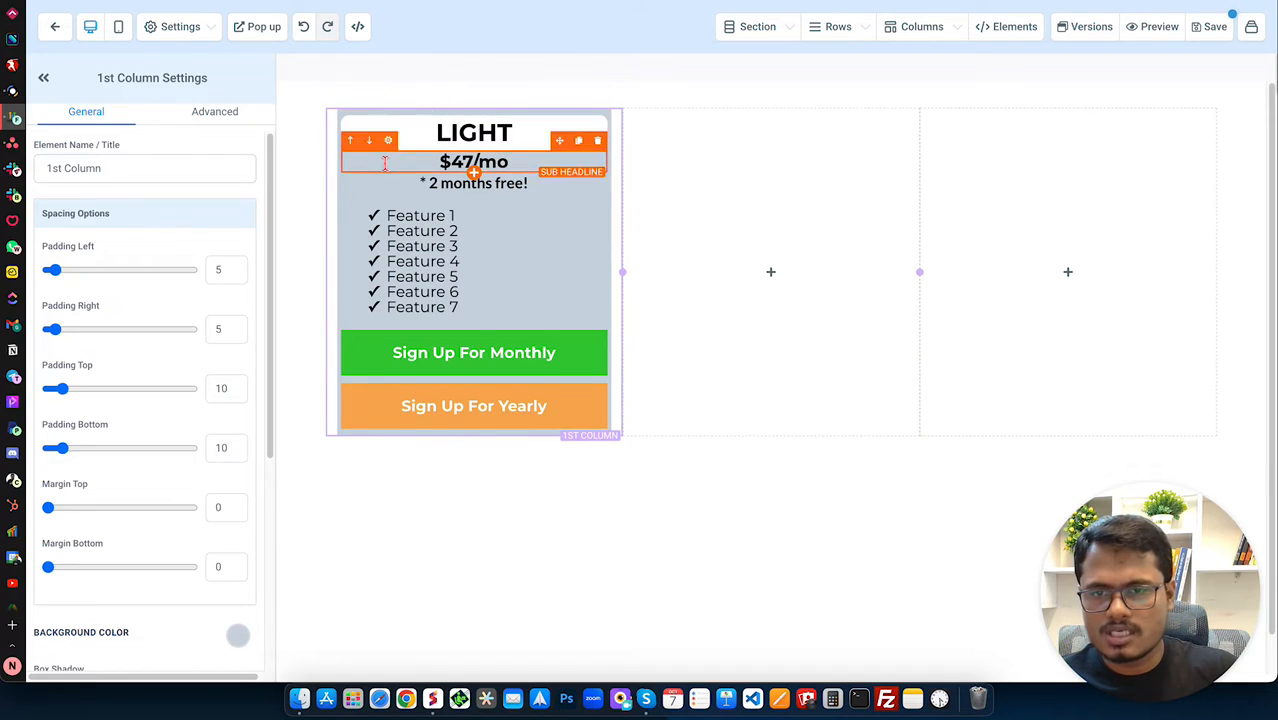
left_click(213, 272)
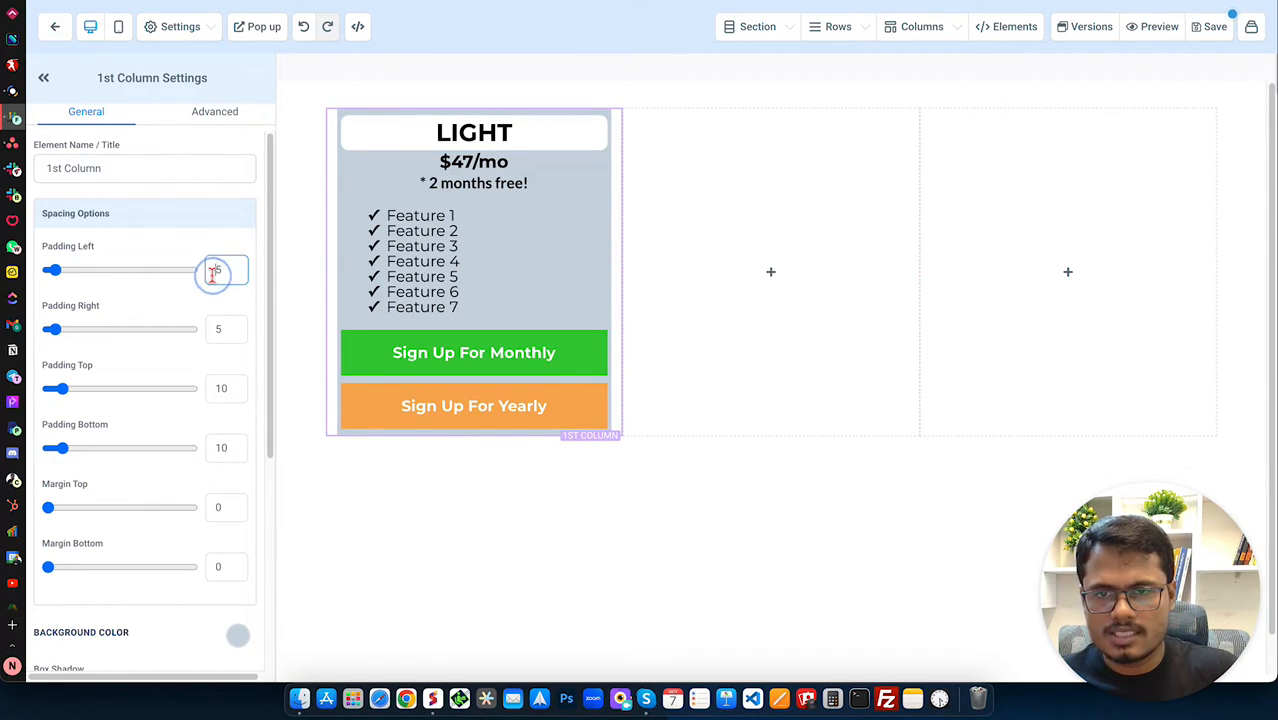
type("1")
left_click(214, 331)
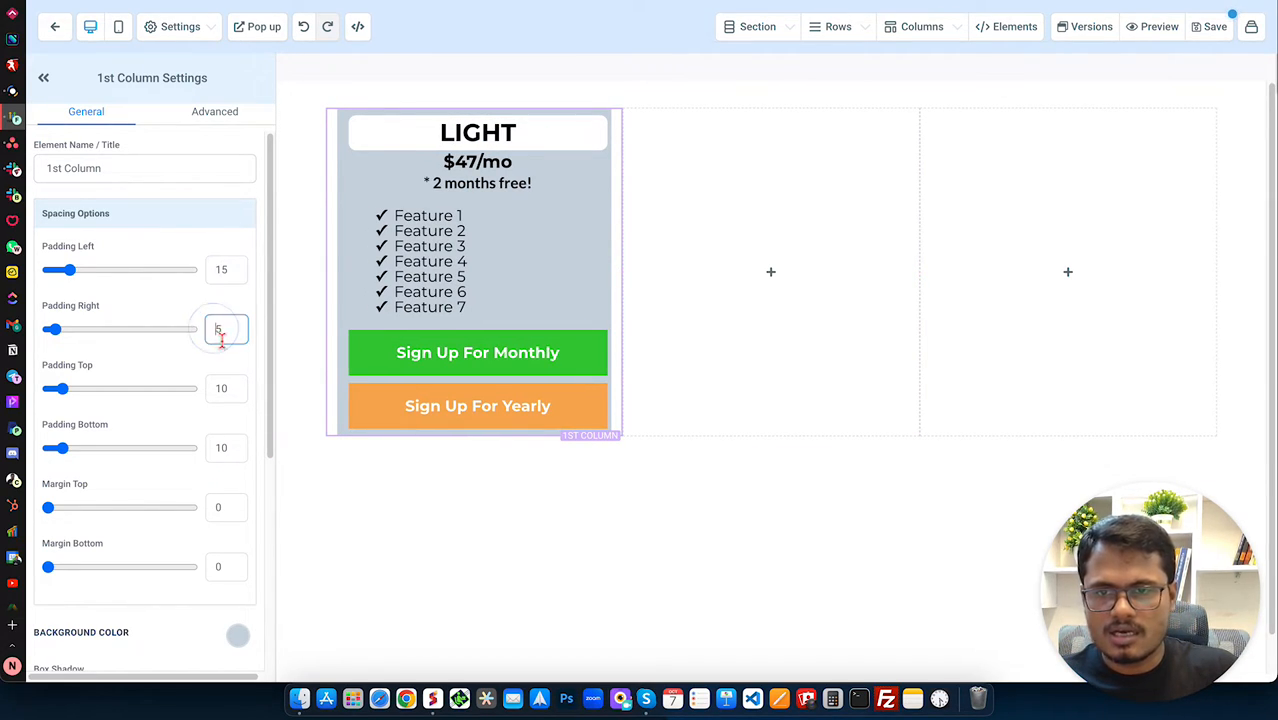
type("1")
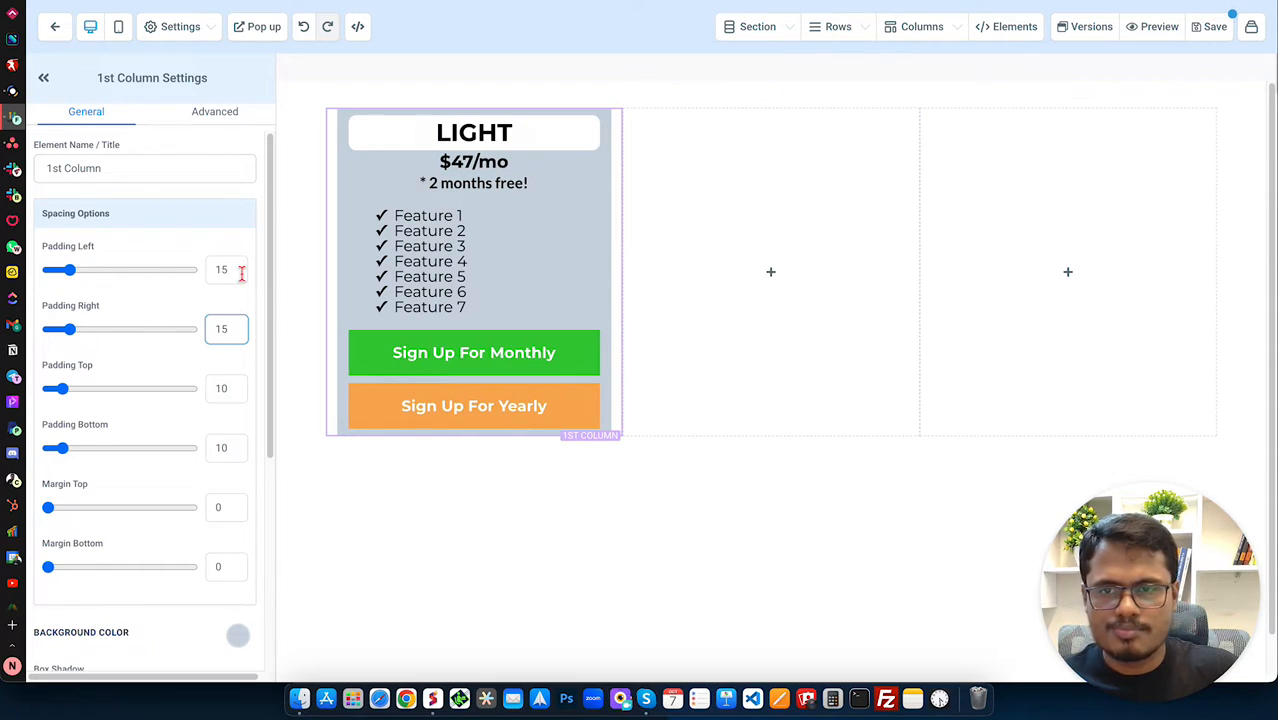
left_click(665, 200)
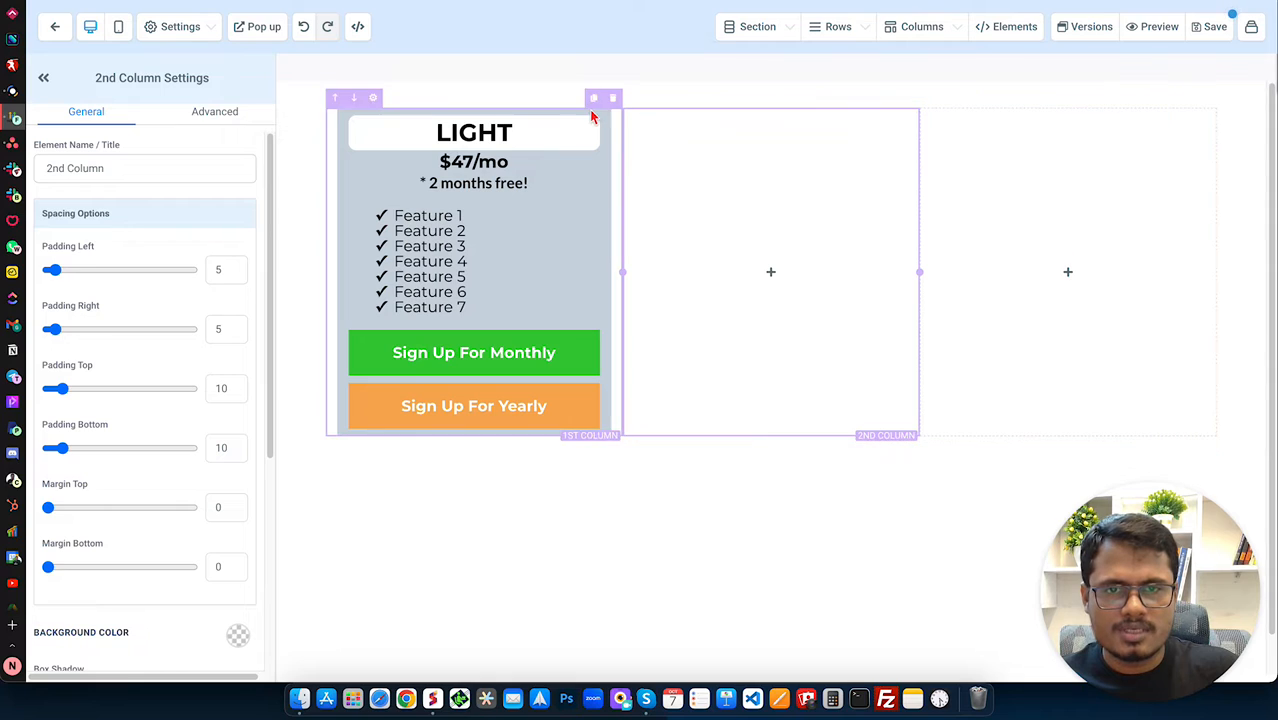
- Duplicate the LIGHT column twice and delete the two empty columns beside the copies
left_click(593, 98)
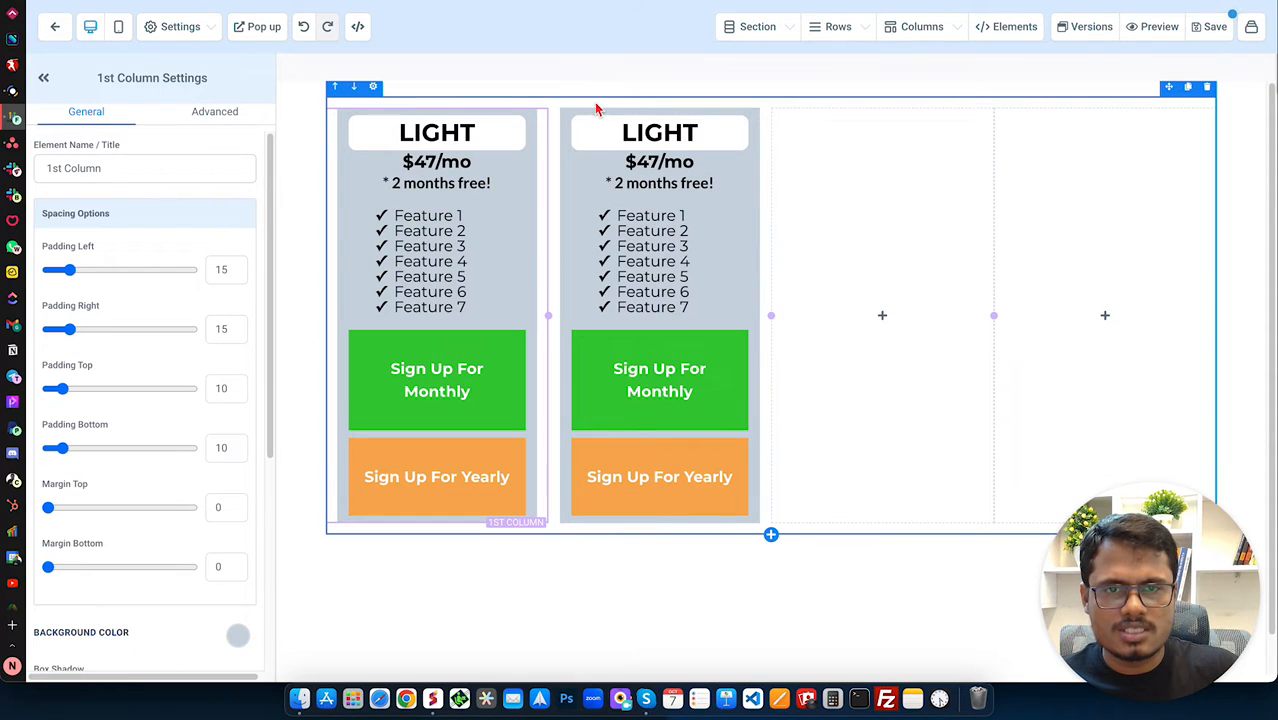
left_click(737, 99)
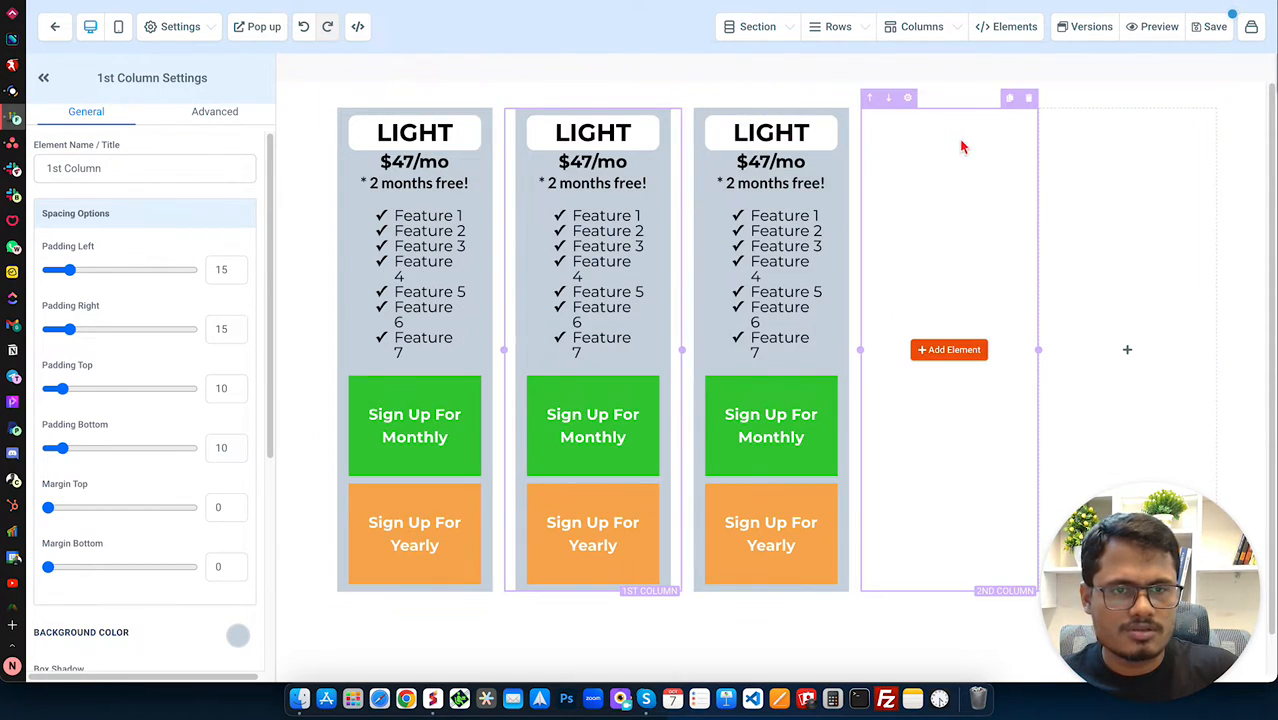
left_click(1031, 101)
left_click(1206, 100)
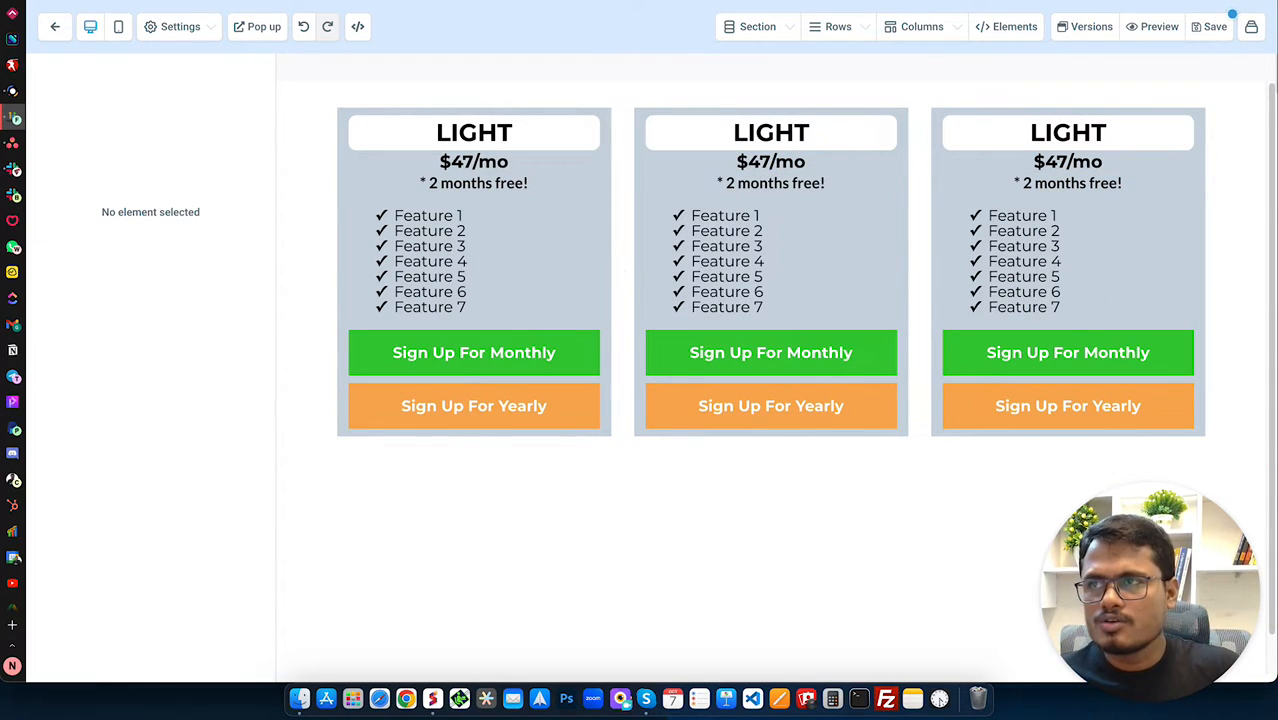
- Change the middle column's headline to "STARTUP" and the third column's headline to "BIG BOY"
left_click(767, 148)
double_click(770, 133)
type("STARTUP")
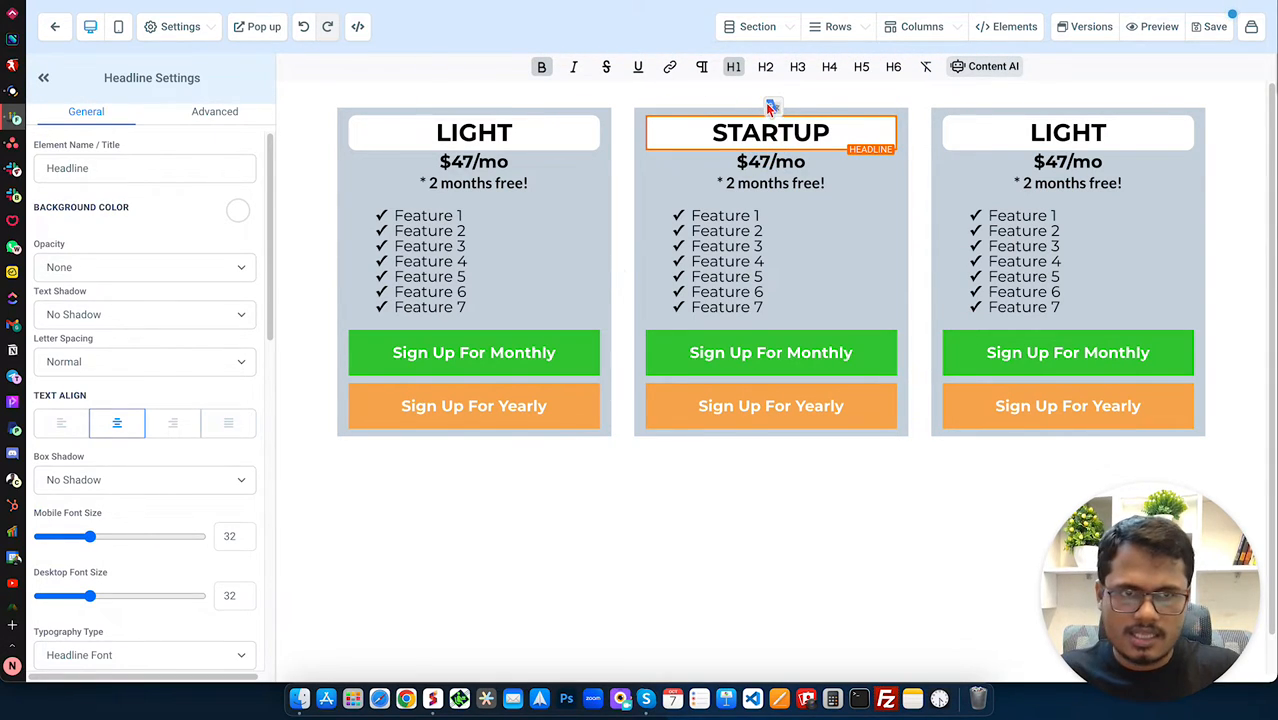
left_click(1070, 138)
double_click(1068, 133)
type("BIG BOY")
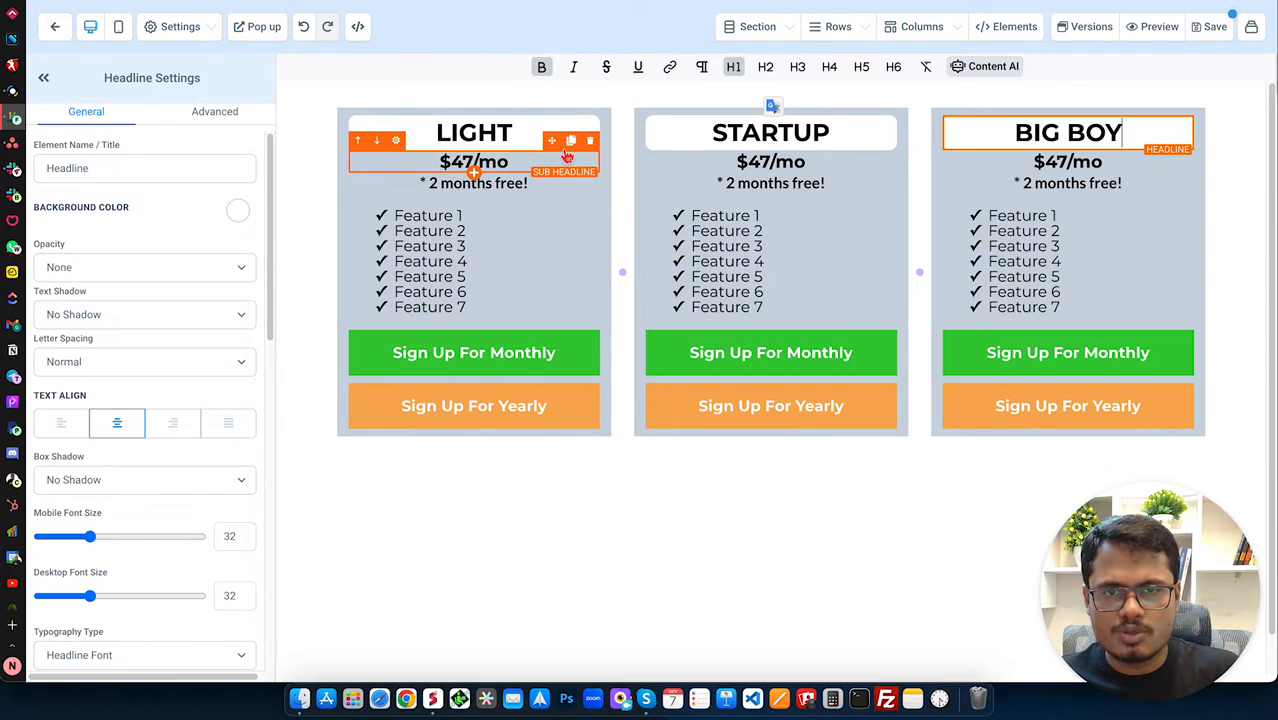
- Duplicate the "$47/mo" sub headline in the LIGHT column and change the copy's text to "$470/yr"
left_click(572, 141)
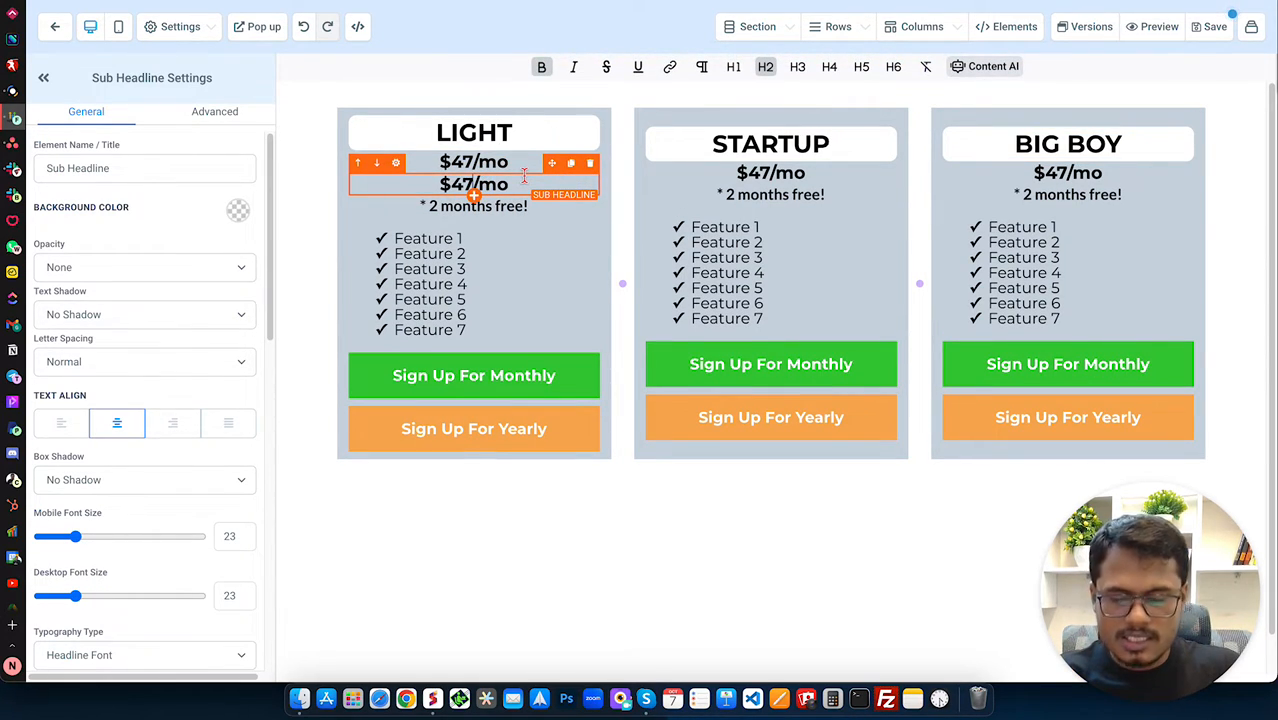
type("0")
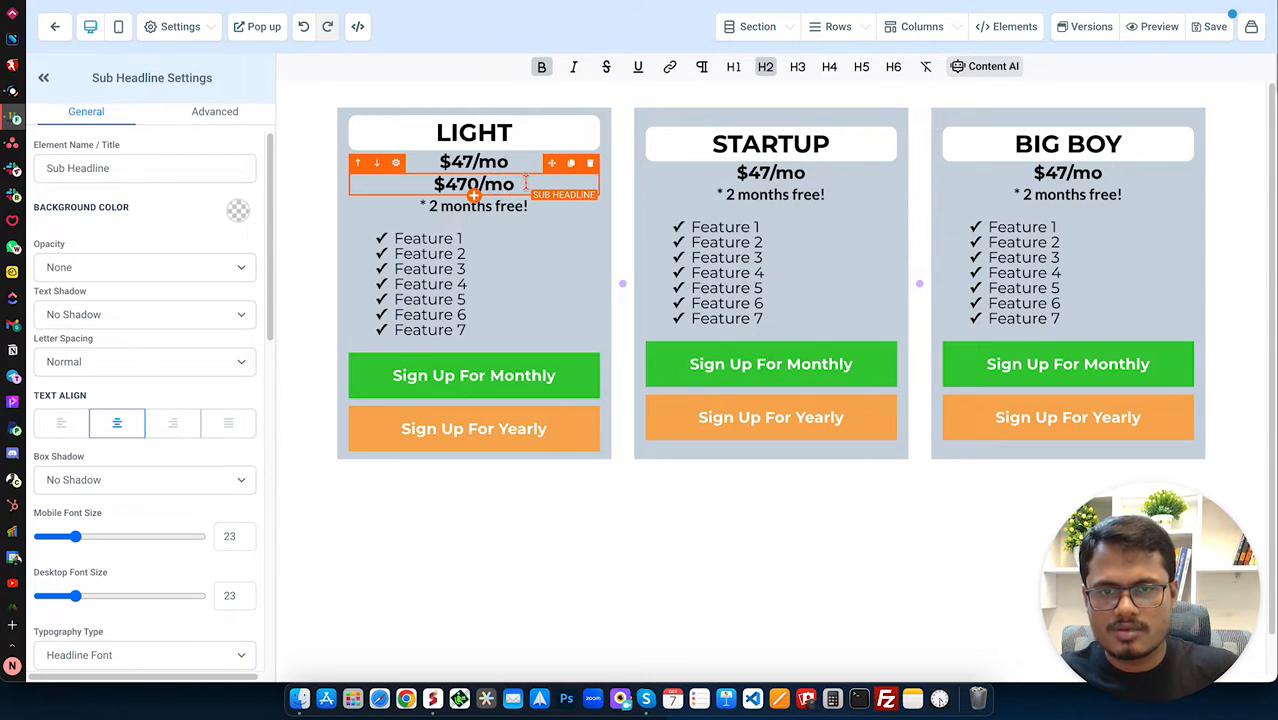
key("BackSpace")
key("BackSpace")
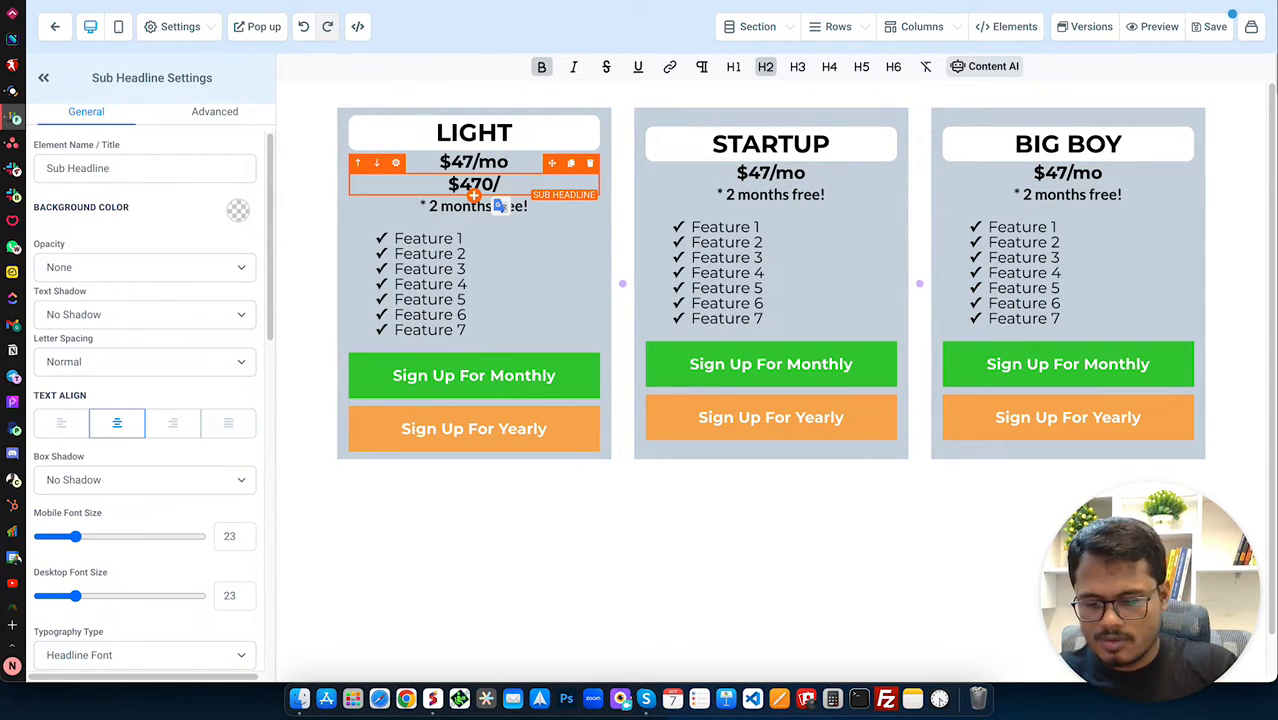
type("Yr")
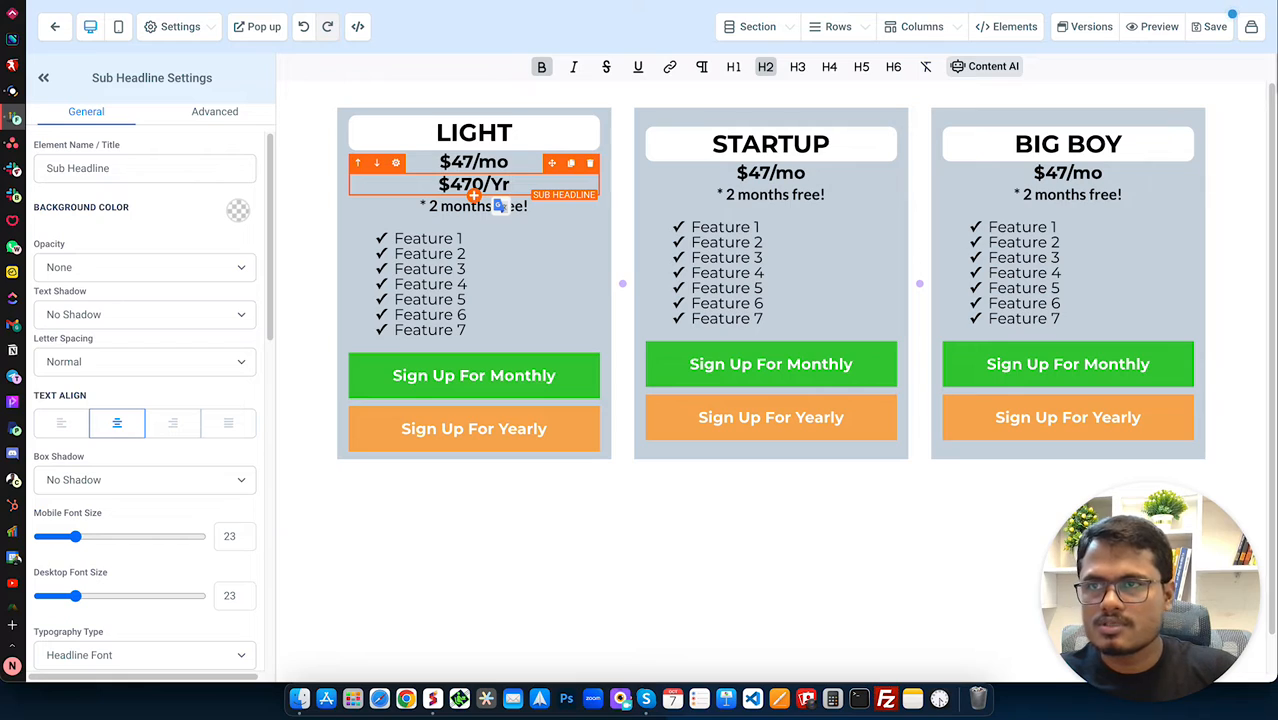
key("BackSpace")
key("BackSpace")
type("yr")
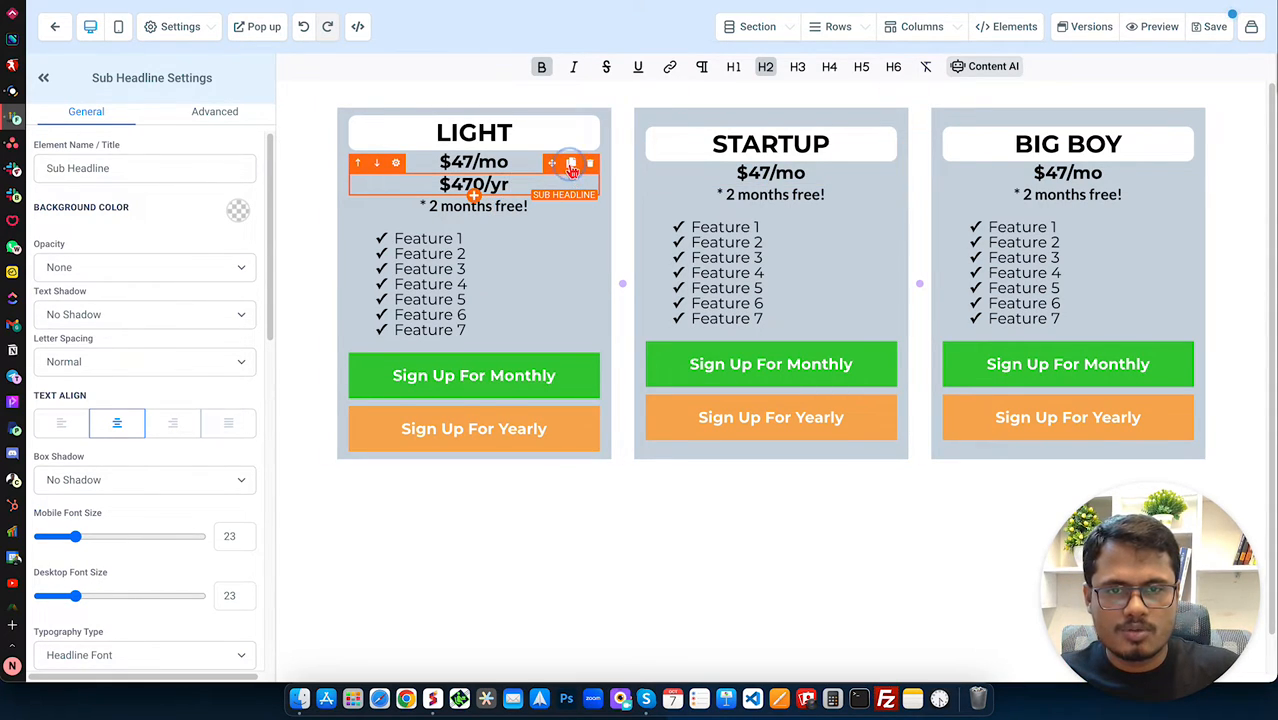
- Duplicate the "$470/yr" sub headline and move the copy below the monthly price in the STARTUP column
left_click(571, 163)
left_click_drag(550, 167, 765, 183)
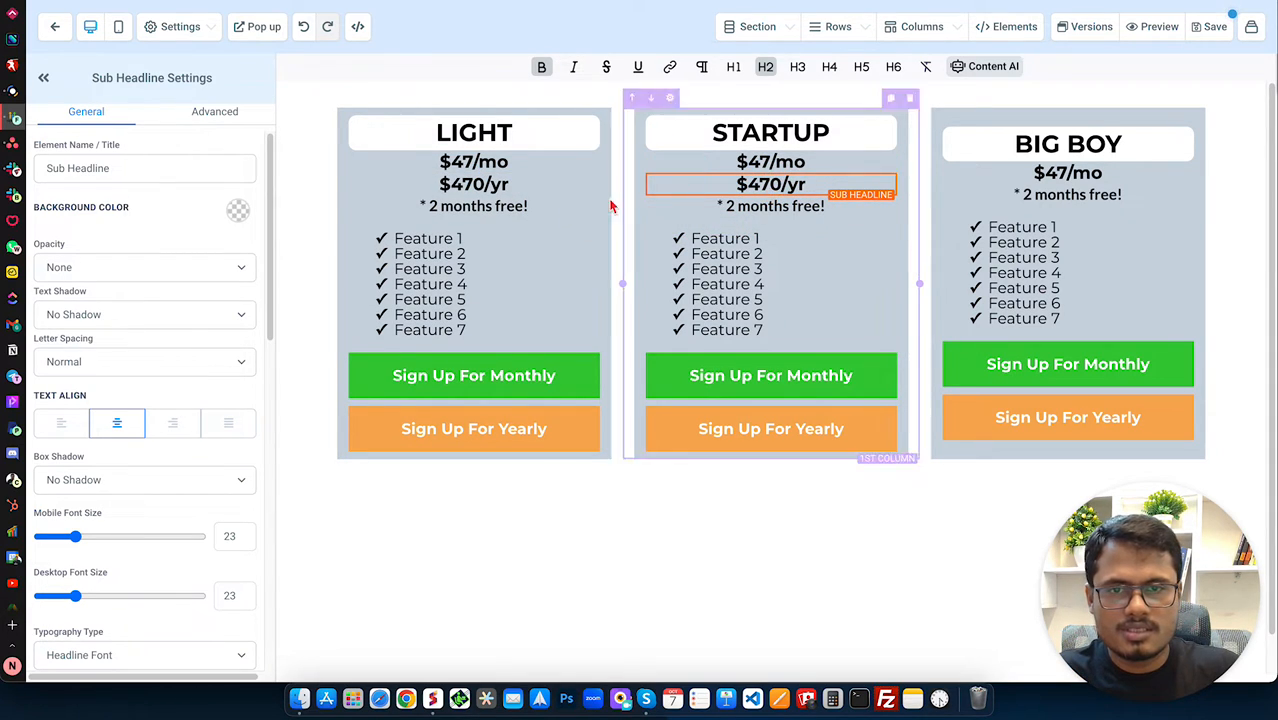
- Change the STARTUP column's prices to "$97/mo" and "$970/yr"
left_click(752, 161)
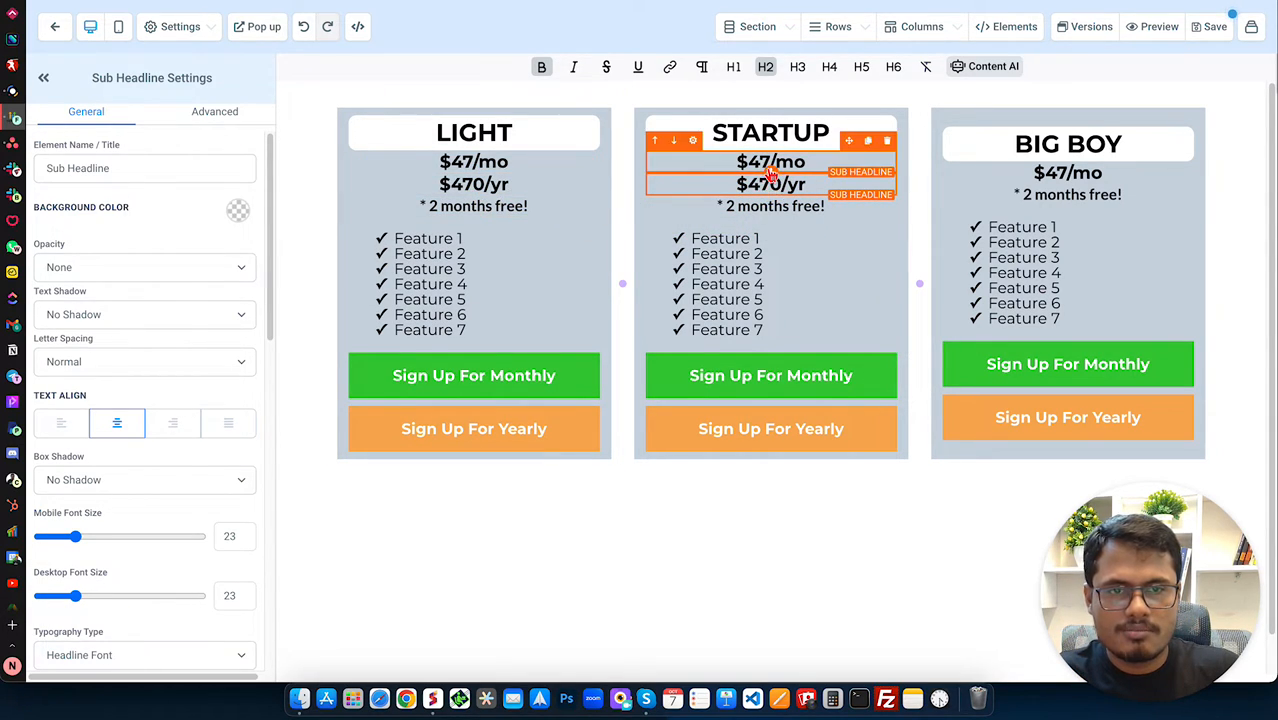
key("BackSpace")
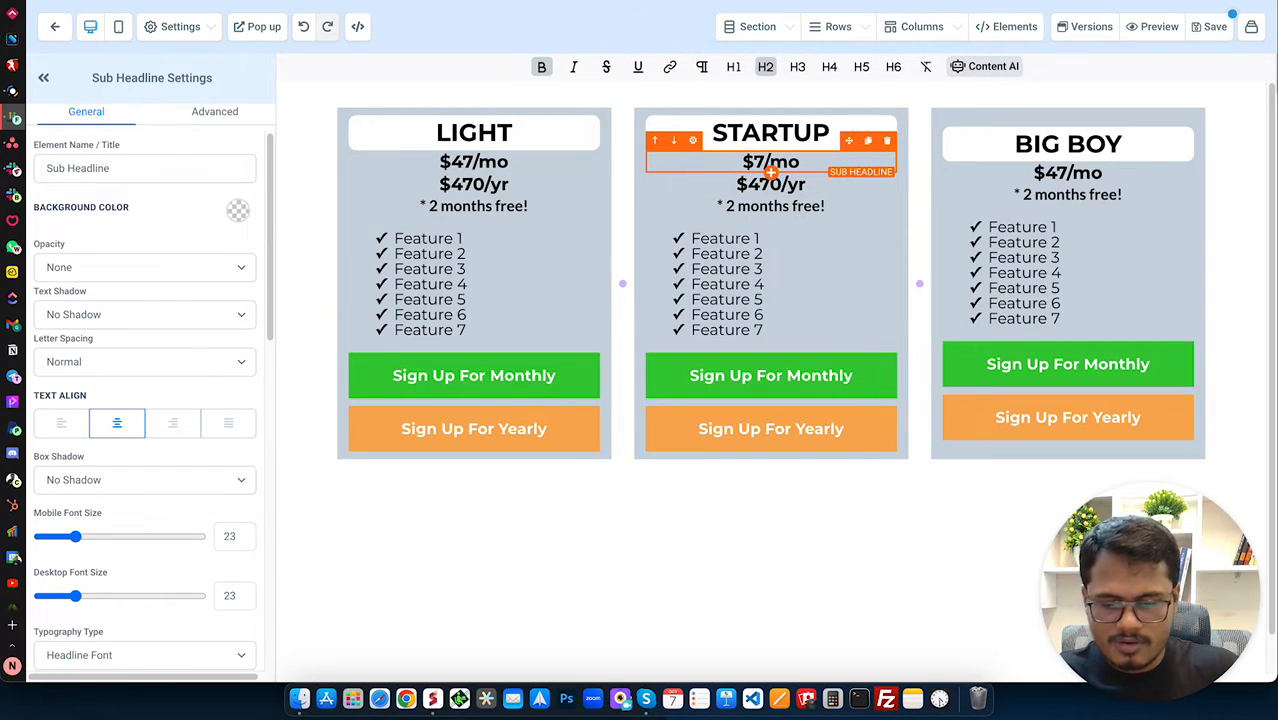
type("9")
left_click(752, 186)
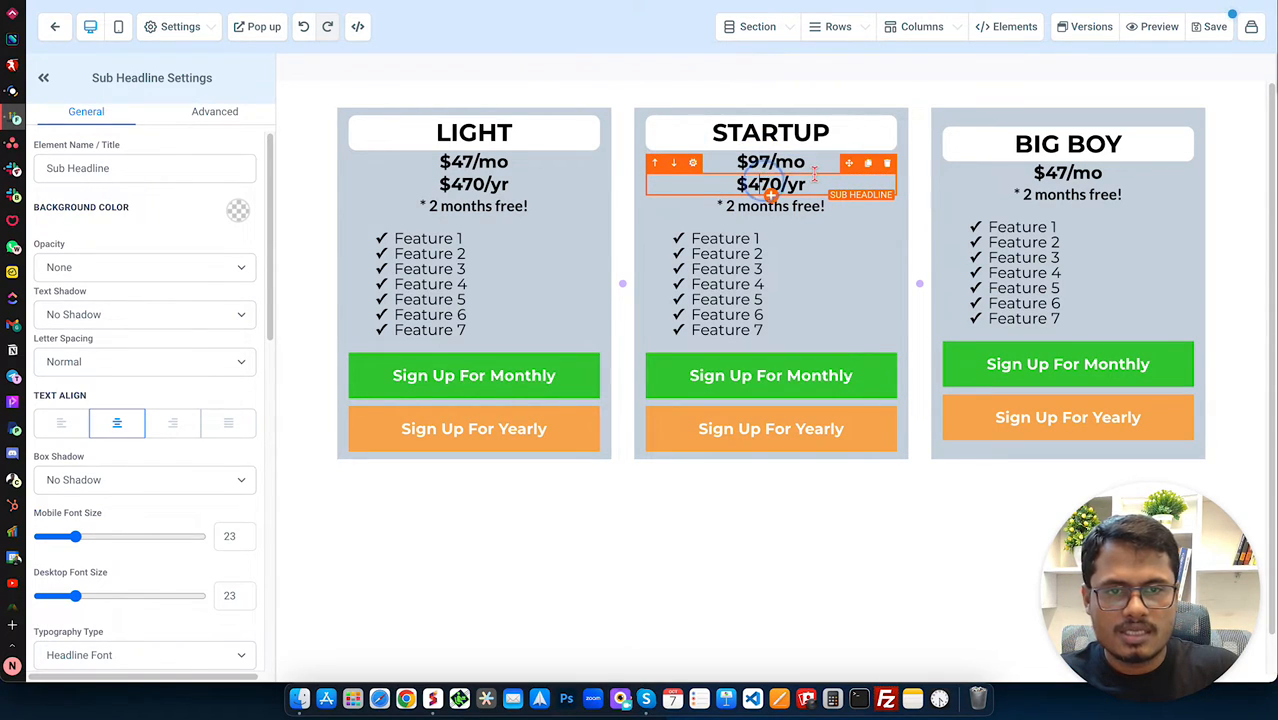
key("BackSpace")
type("9")
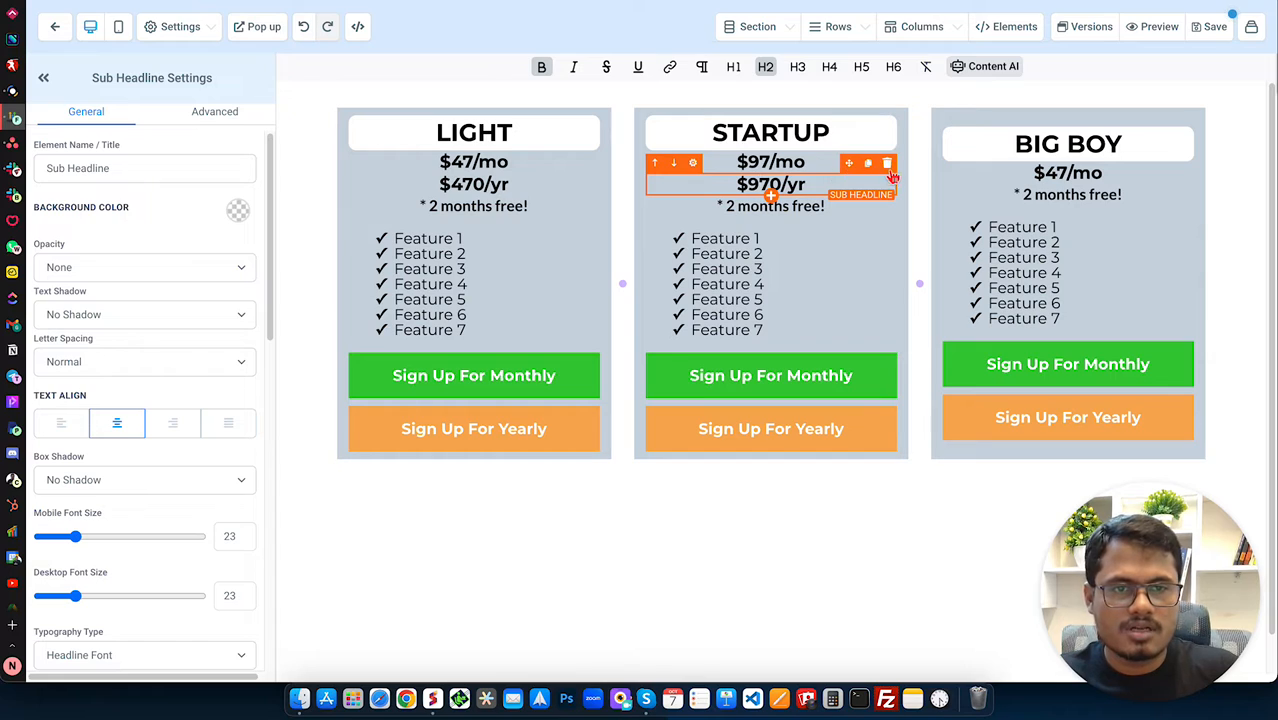
- Change the BIG BOY column's monthly price to "$197/mo"
left_click(1062, 172)
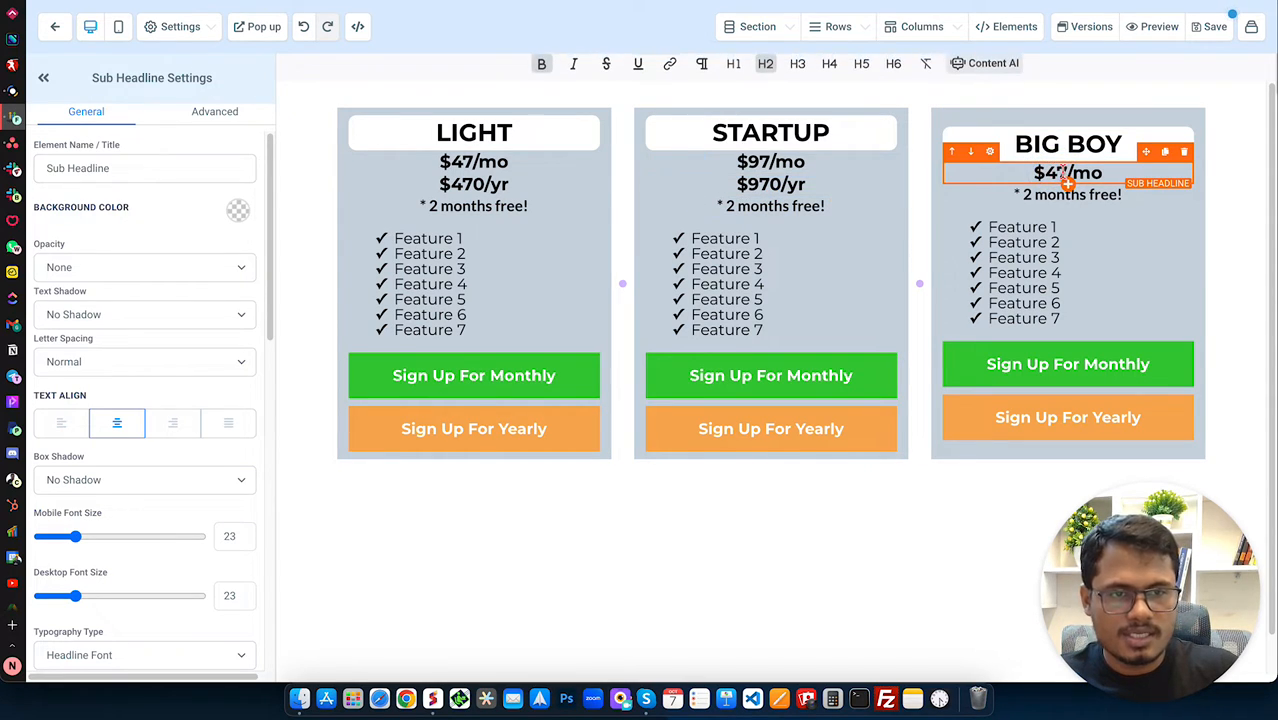
key("BackSpace")
type("19")
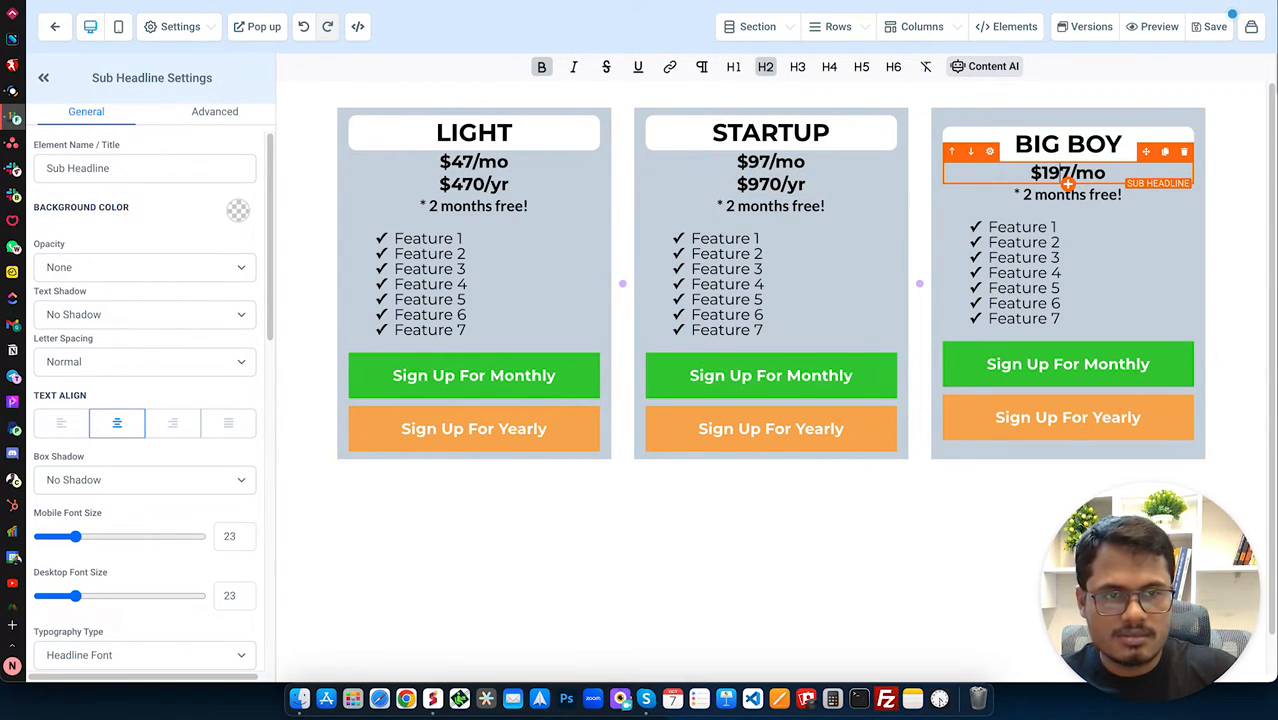
- Duplicate the BIG BOY column's monthly price, change the copy's text to "$1970/yr", and save the page
left_click(1166, 152)
left_click(1070, 180)
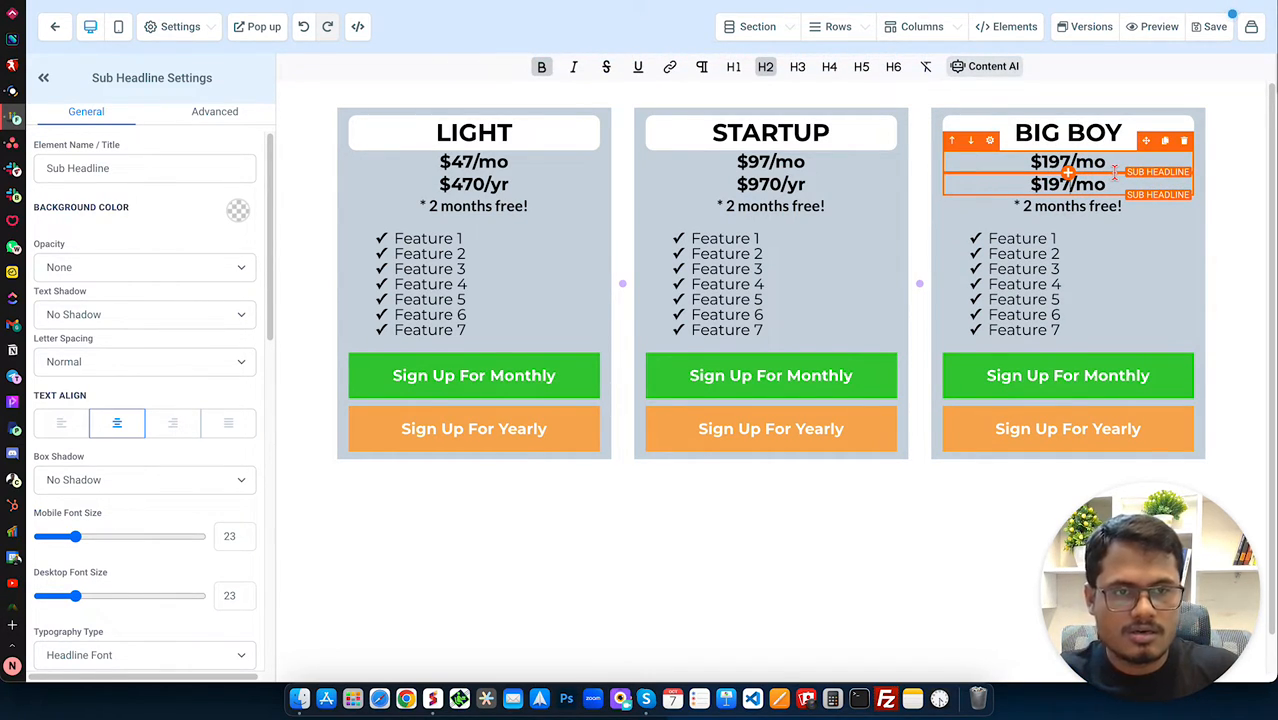
type("0")
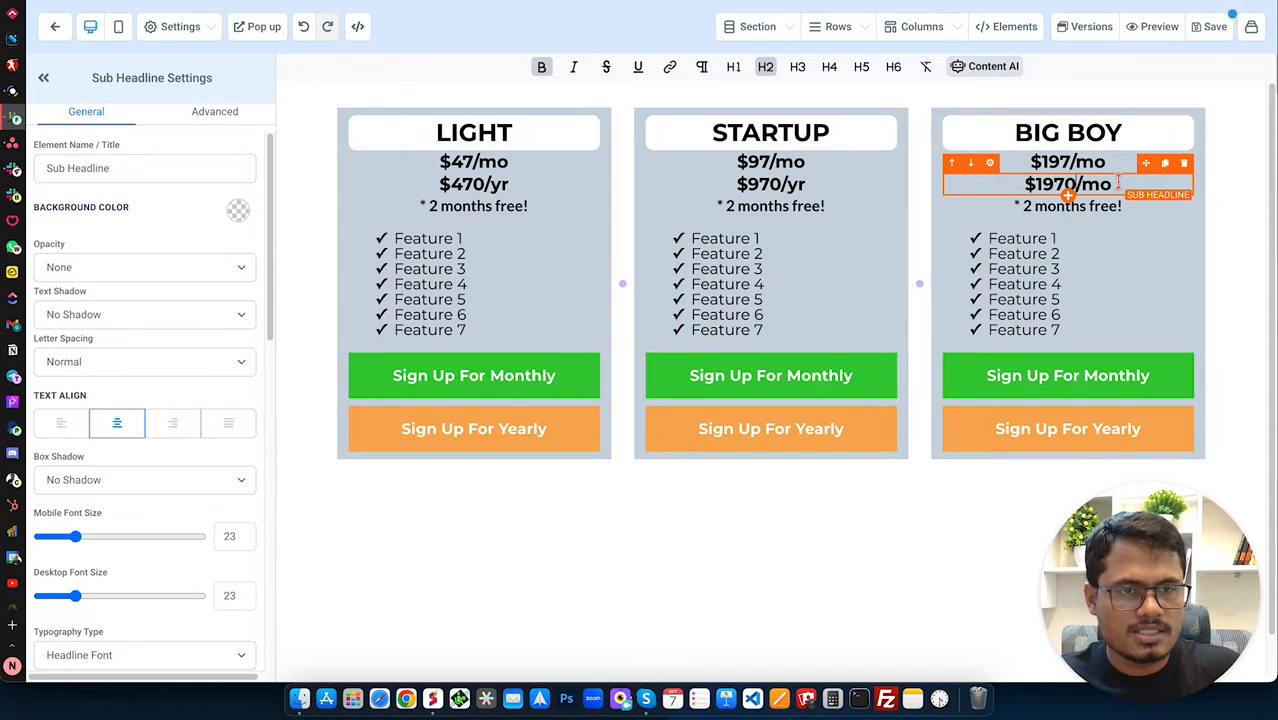
key("BackSpace")
key("BackSpace")
type("yr")
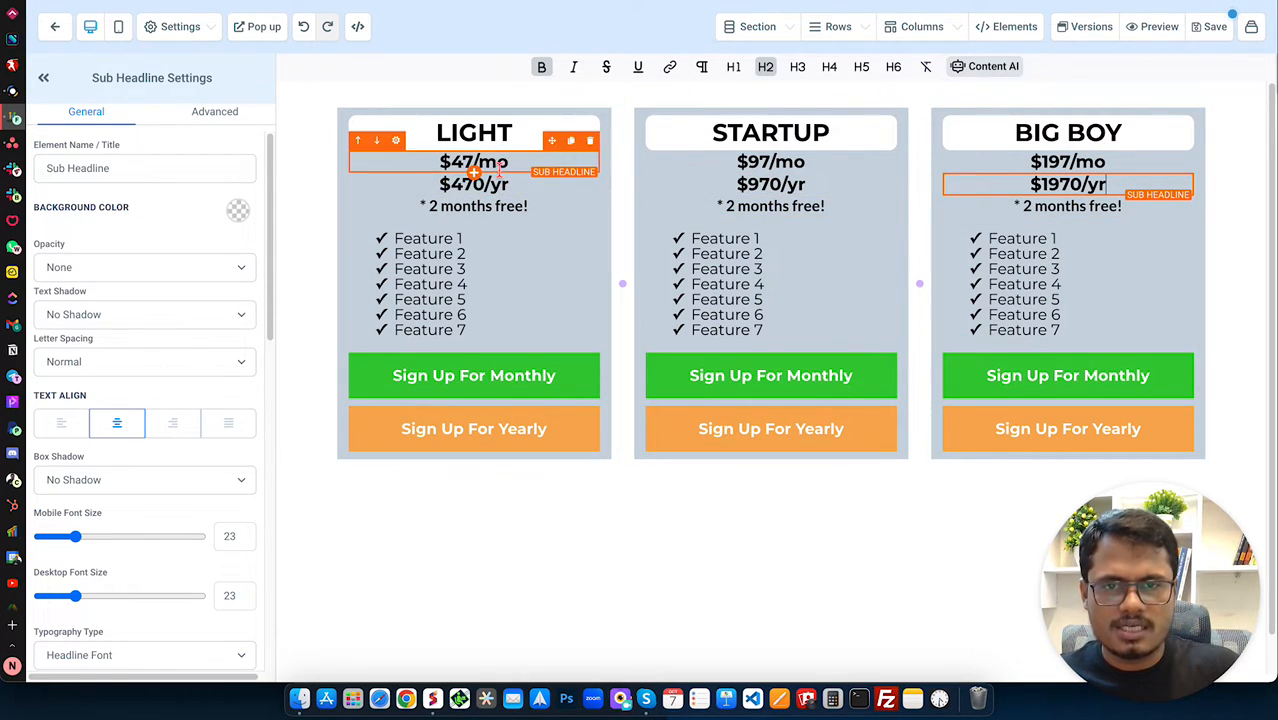
left_click(1217, 38)
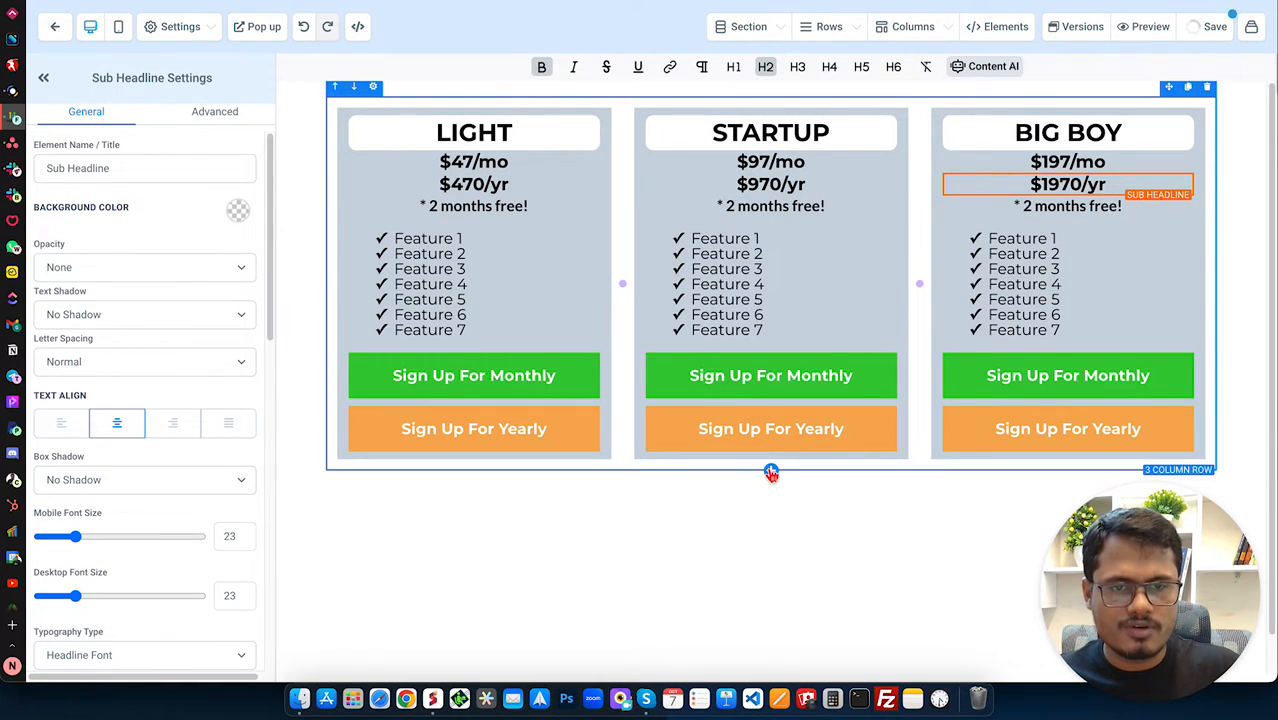
- Add a one-column row to the pricing section and move it above the three pricing columns
left_click(771, 471)
left_click(1087, 154)
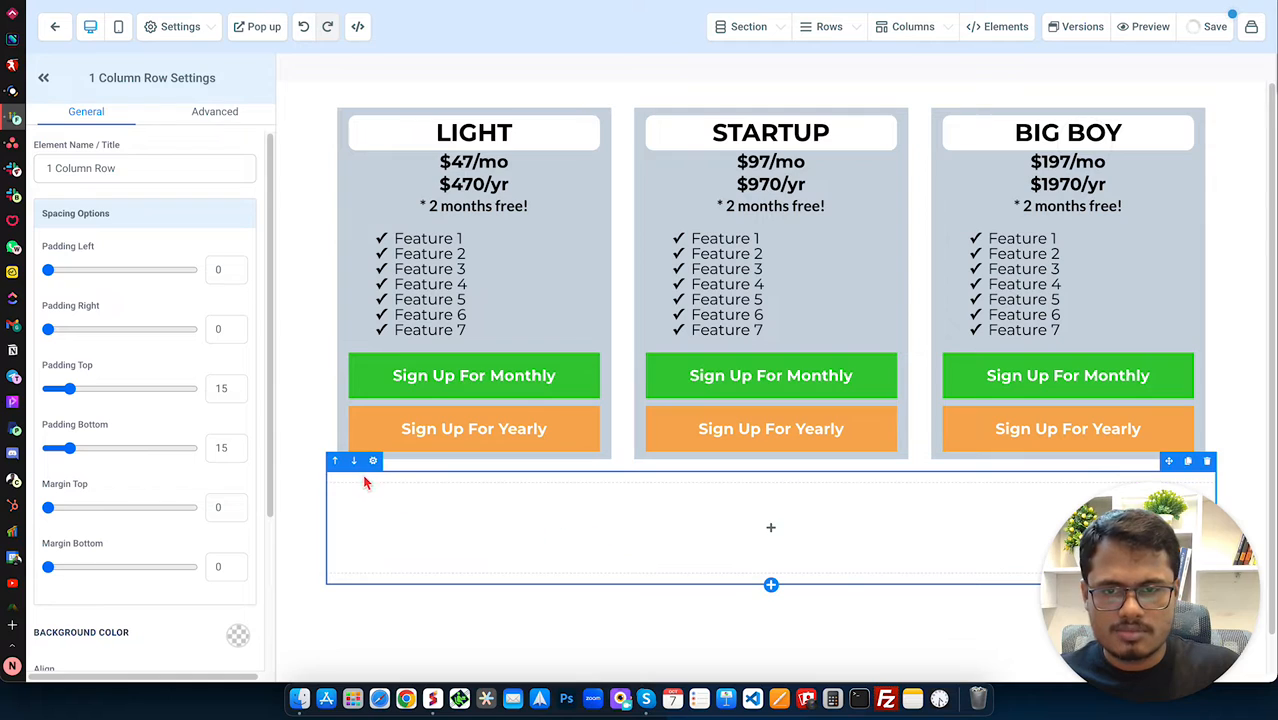
left_click(335, 461)
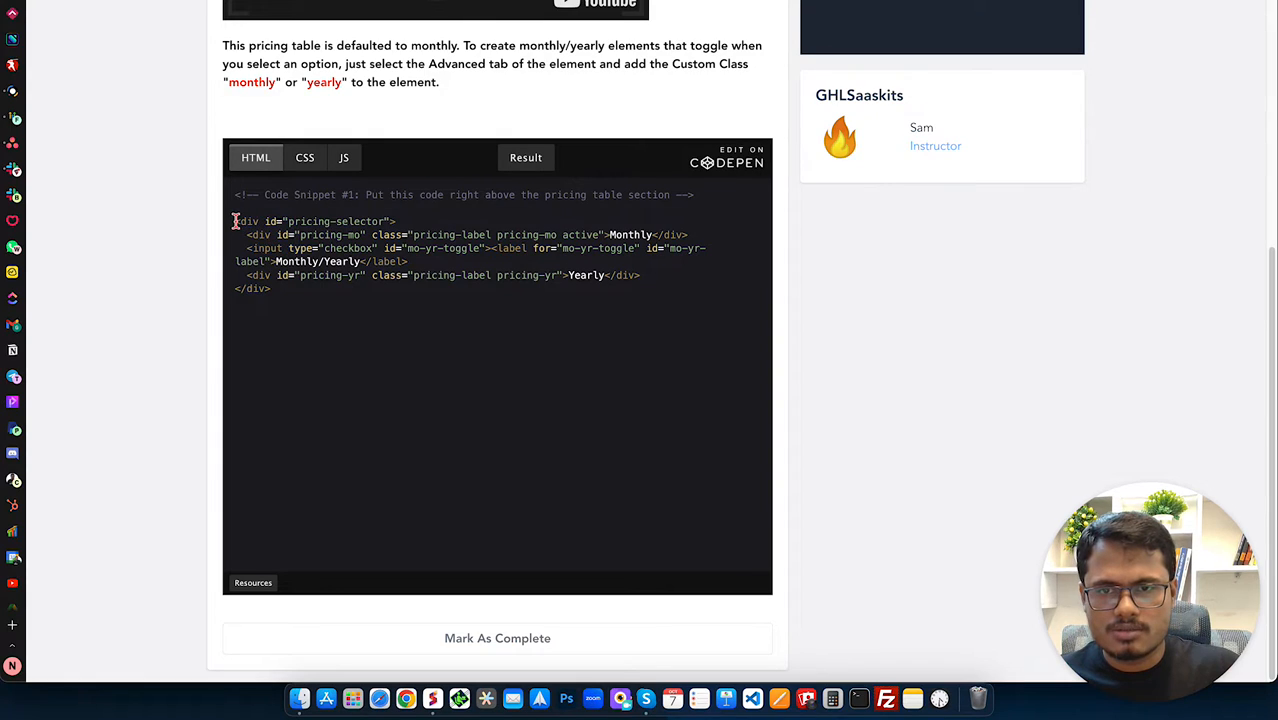
- Copy the pricing-selector HTML of code snippet #1 from the course page and return to the page builder
left_click_drag(236, 221, 287, 302)
key("super+c")
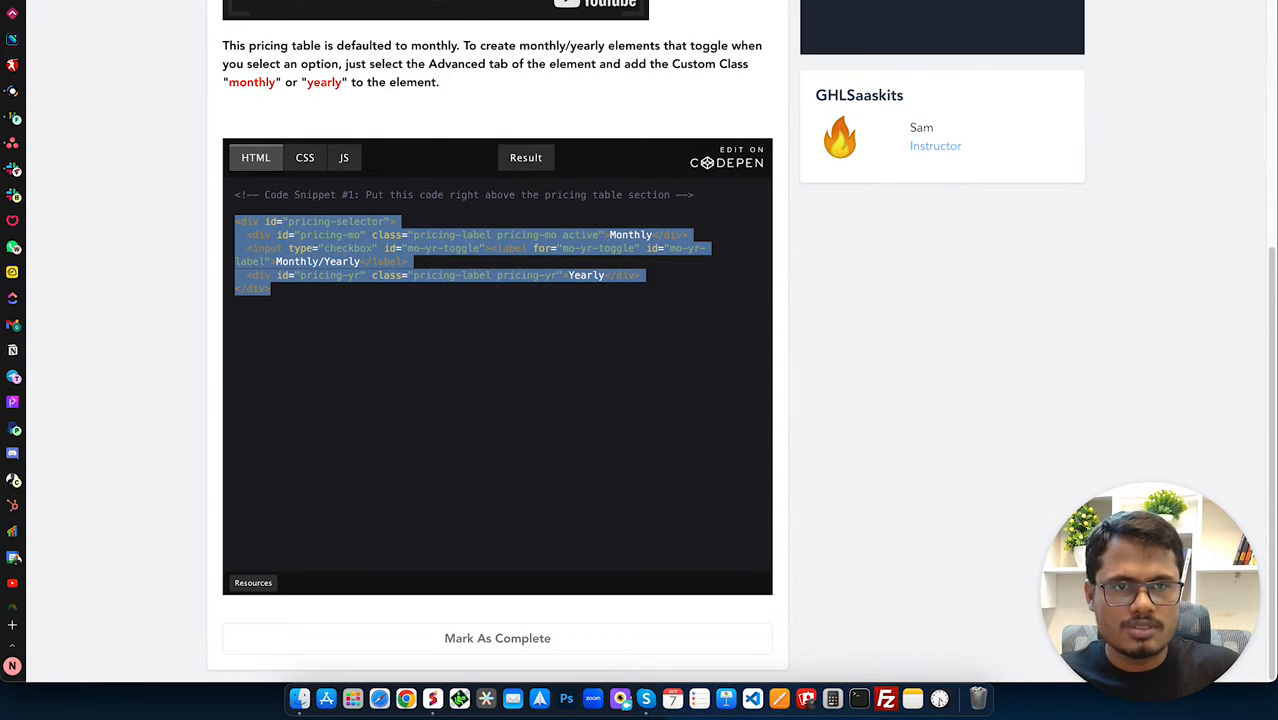
left_click(14, 118)
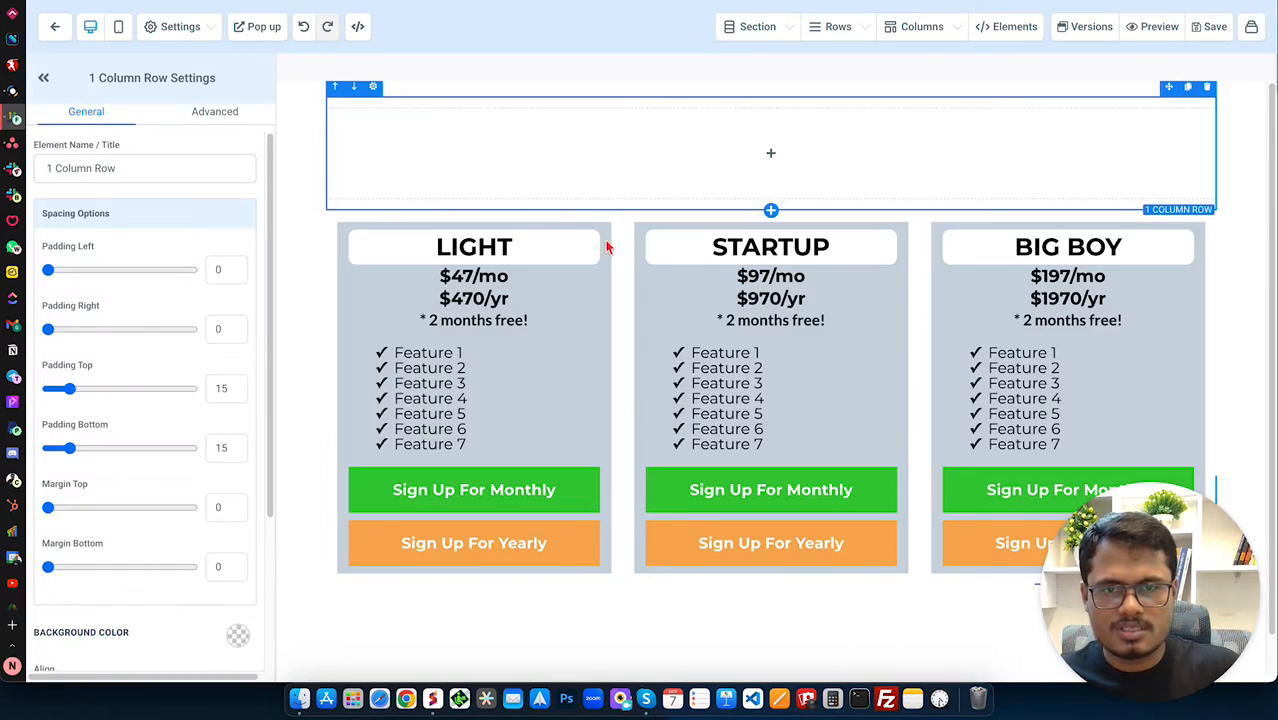
- Add a Custom JS/HTML element to the empty row above the pricing columns
left_click(744, 156)
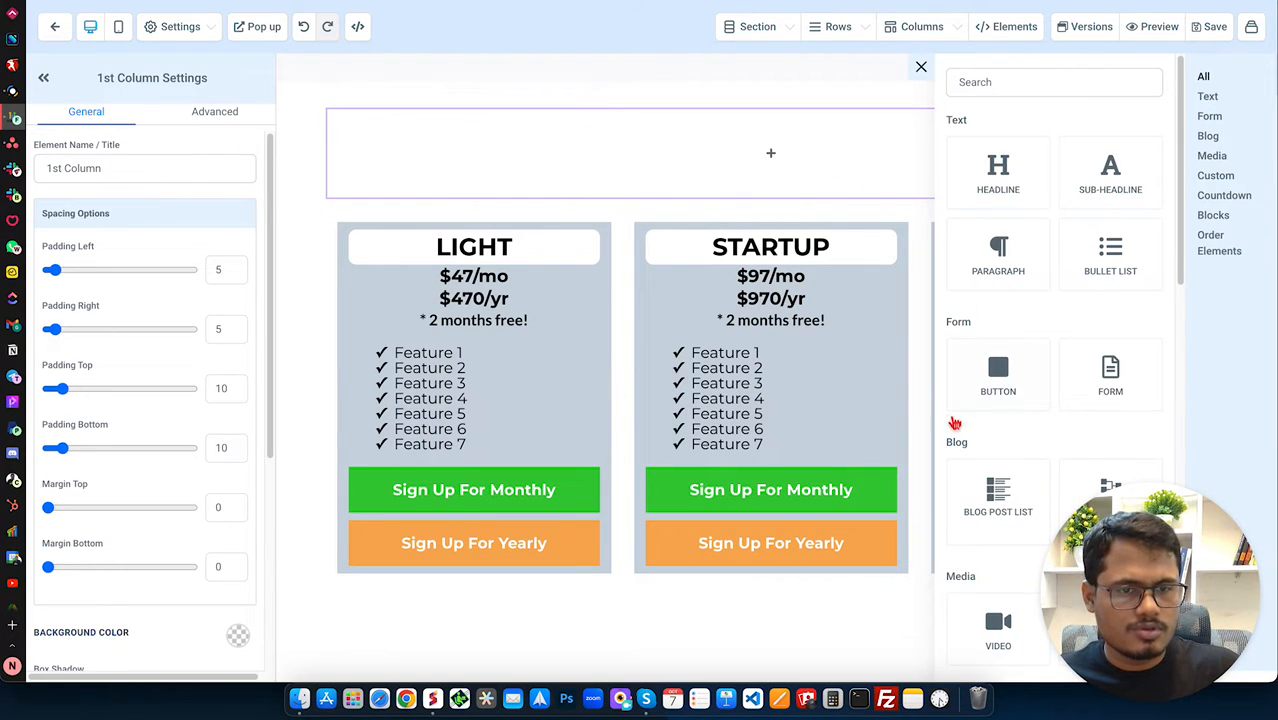
scroll(998, 440, "down", 5)
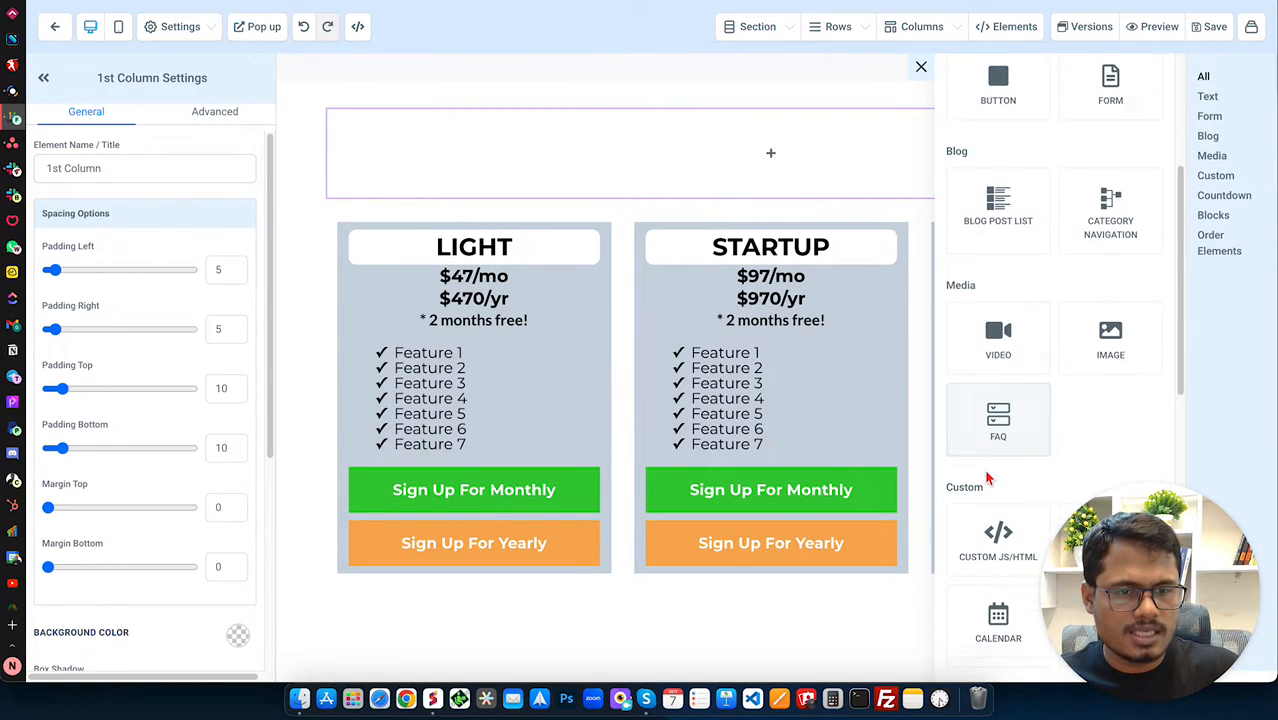
left_click(990, 515)
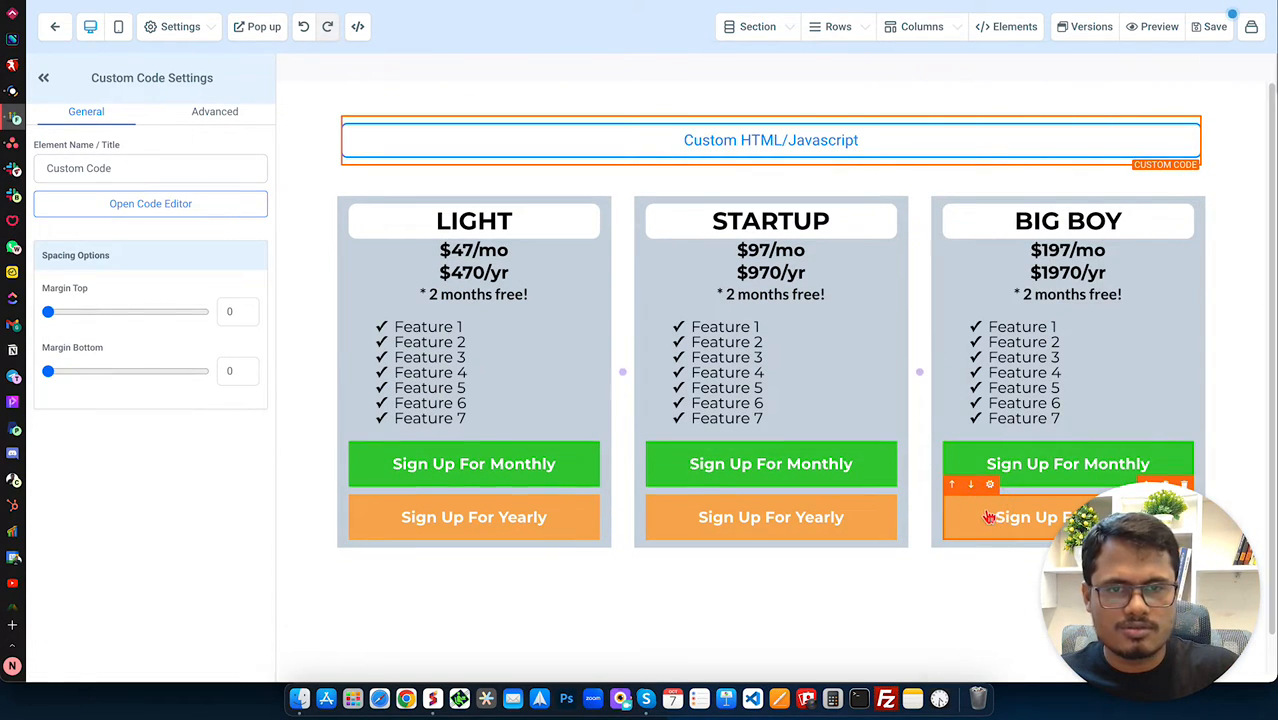
- Paste the copied pricing-selector HTML into the custom code element above the pricing columns and save the page
left_click(150, 203)
key("super+v")
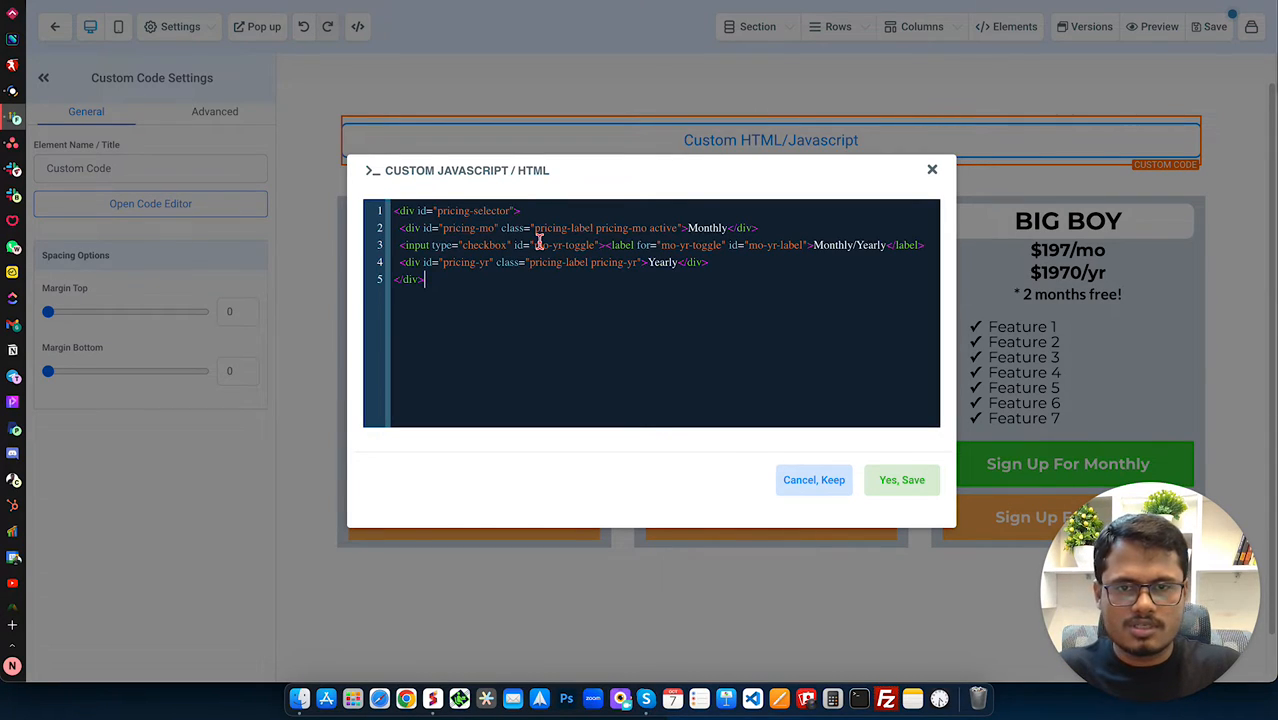
left_click(917, 488)
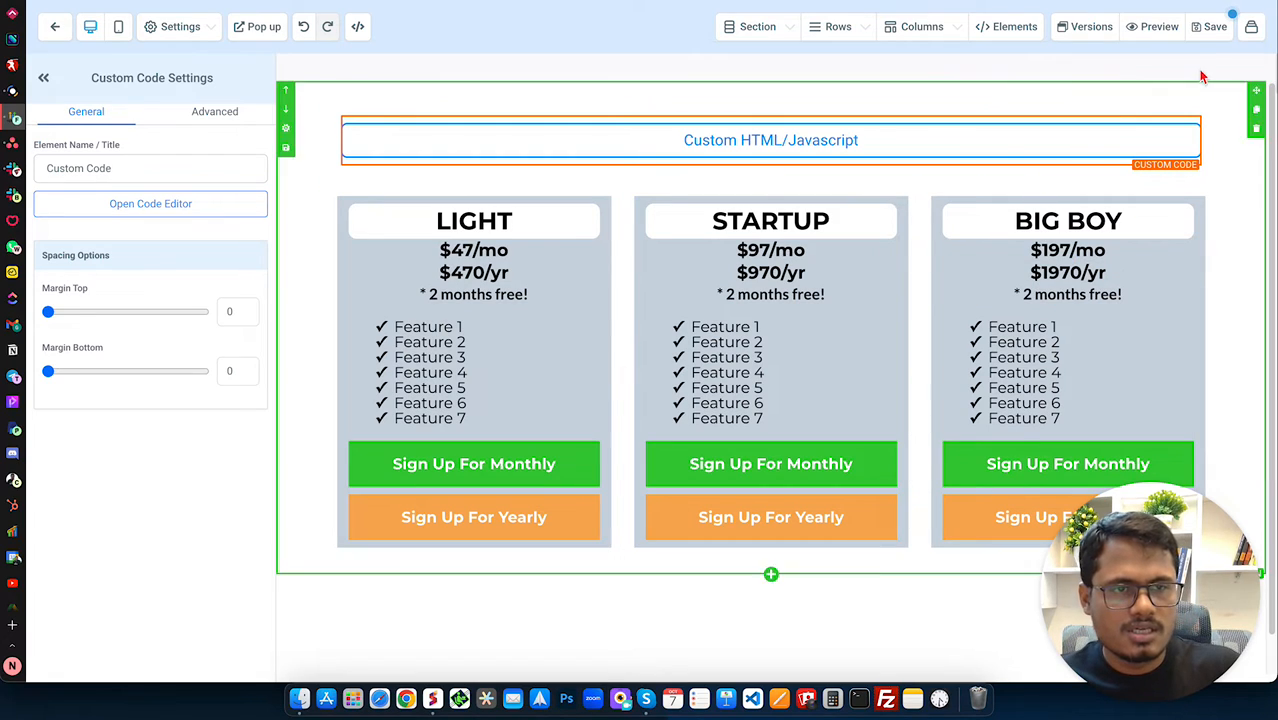
left_click(1203, 33)
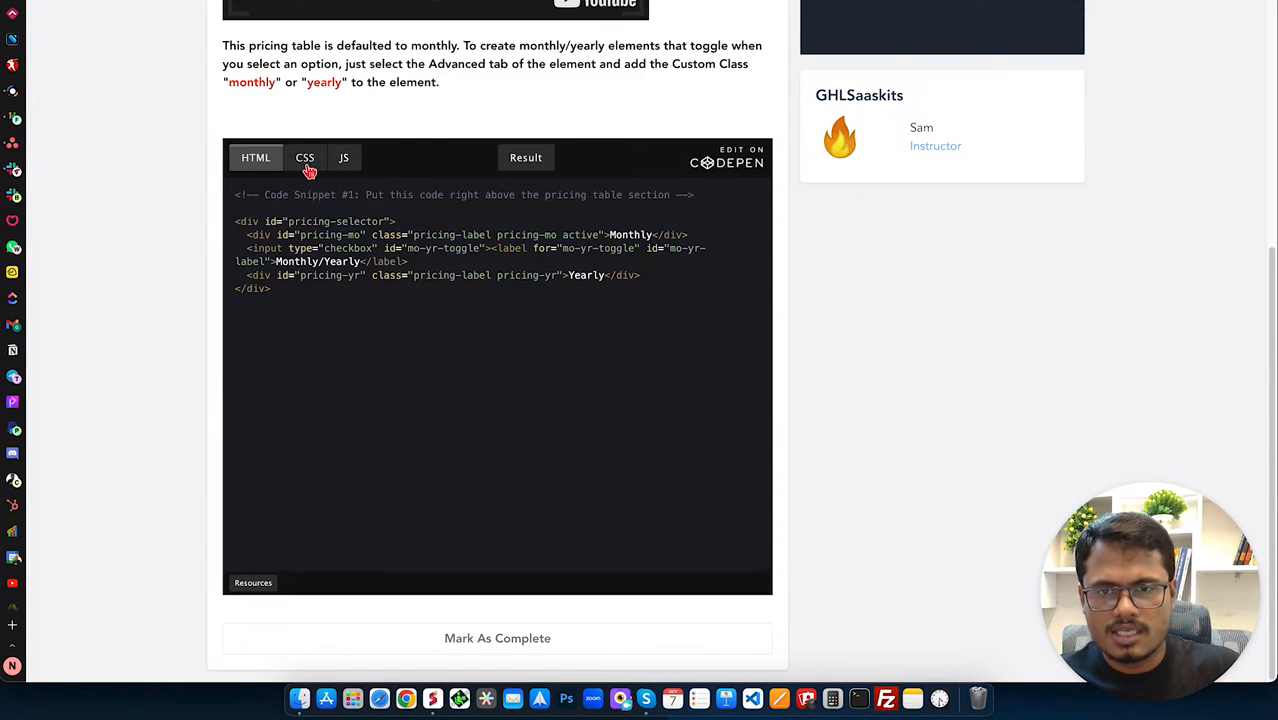
- Copy the whole style block of CSS code snippet #2 from the course page and return to the page builder
left_click(307, 167)
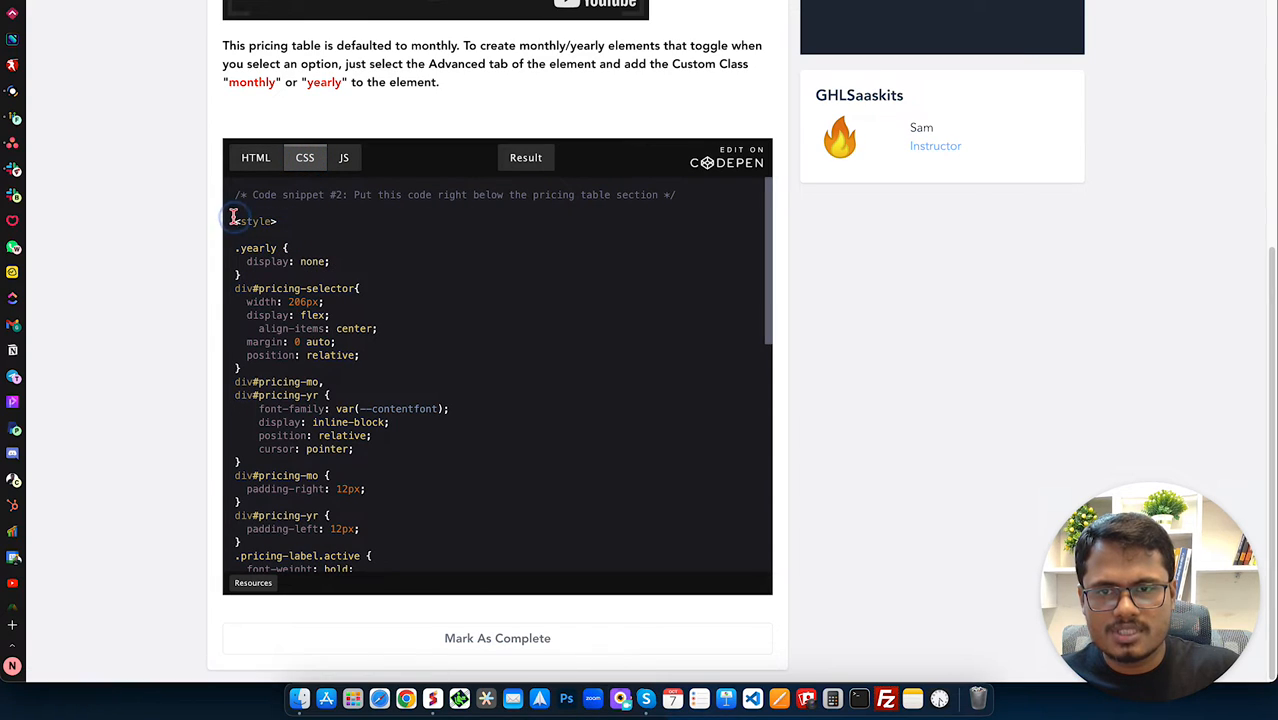
left_click_drag(232, 217, 305, 563)
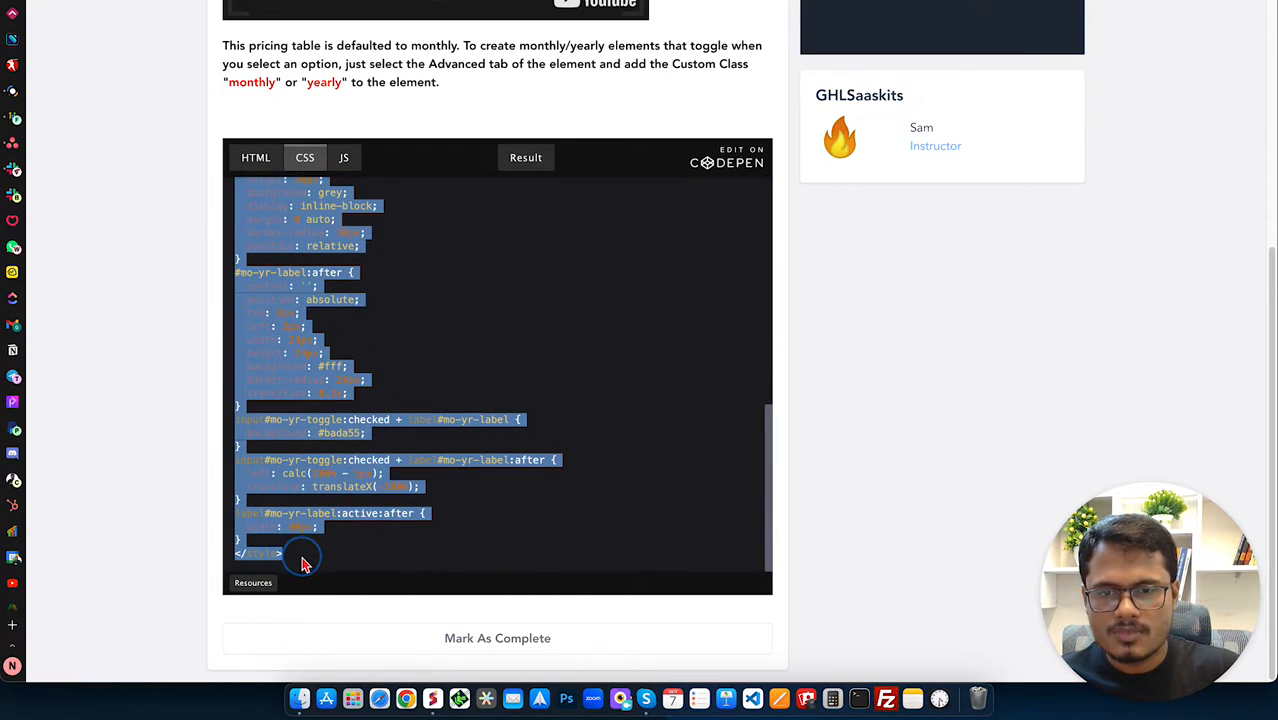
scroll(428, 337, "up", 6)
left_click(571, 331)
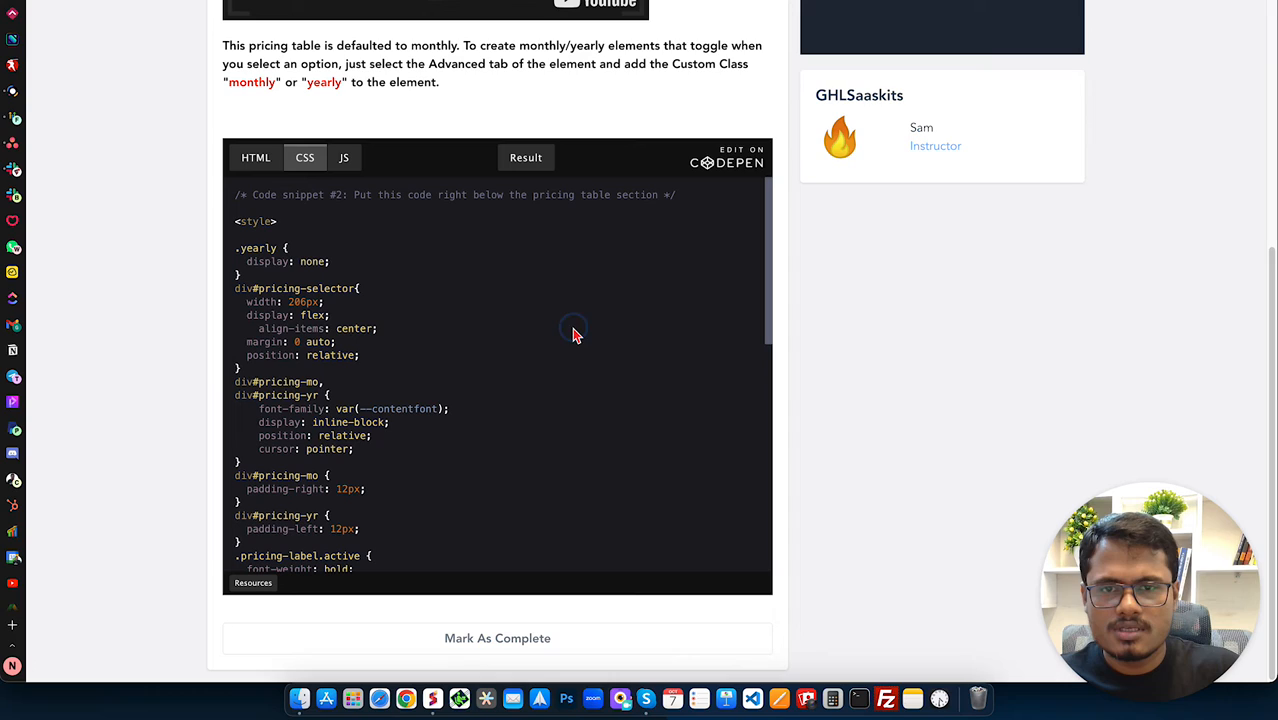
left_click(14, 118)
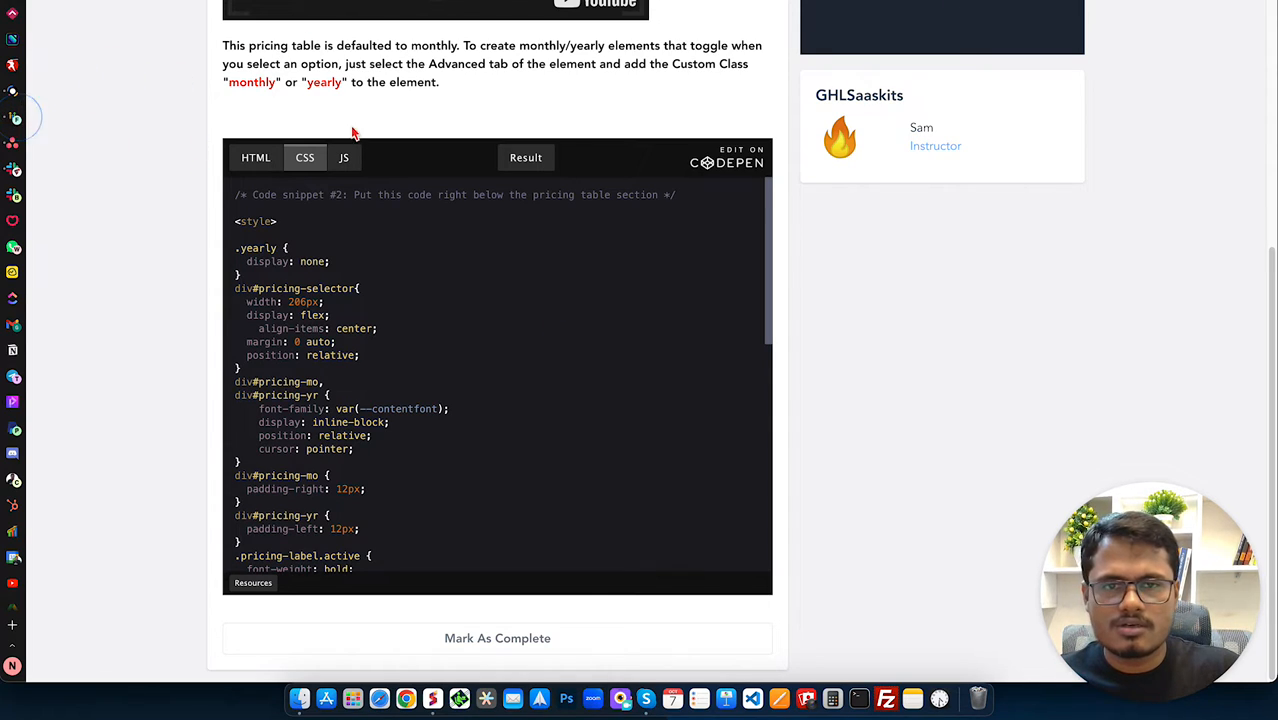
- Add a one-column row below the pricing columns and place a Custom JS/HTML element in it
left_click(770, 557)
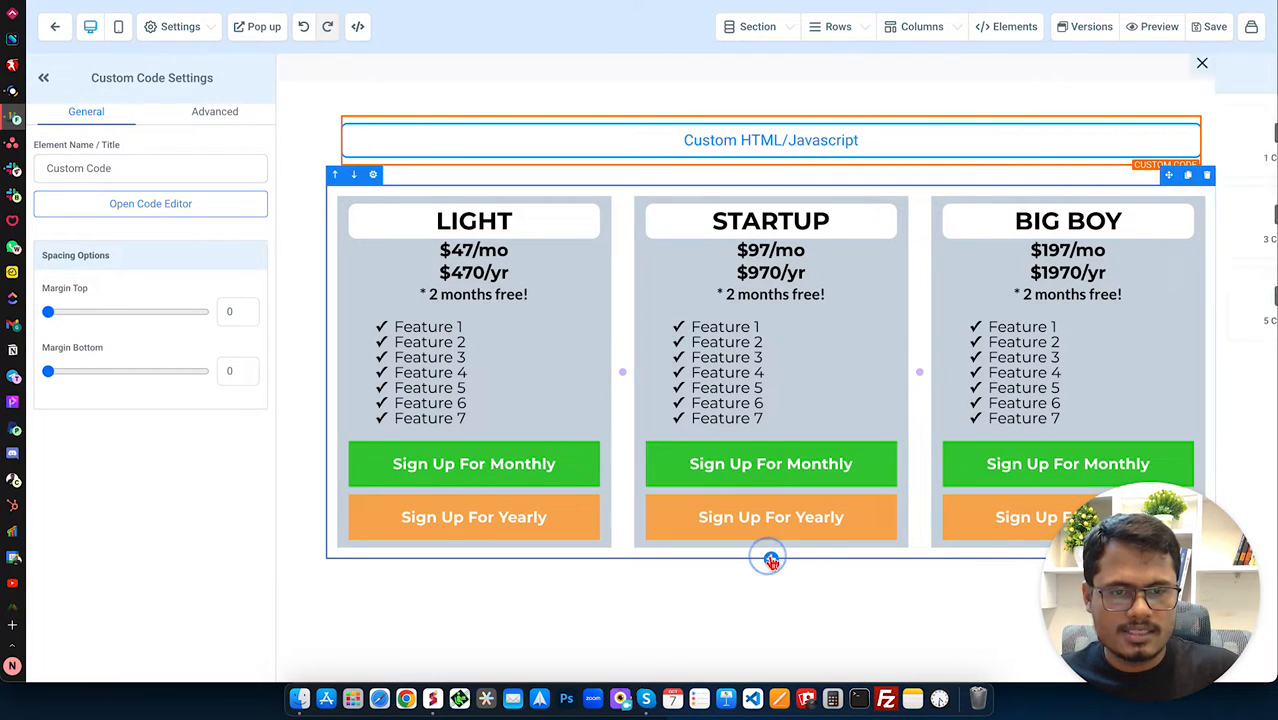
left_click(1080, 158)
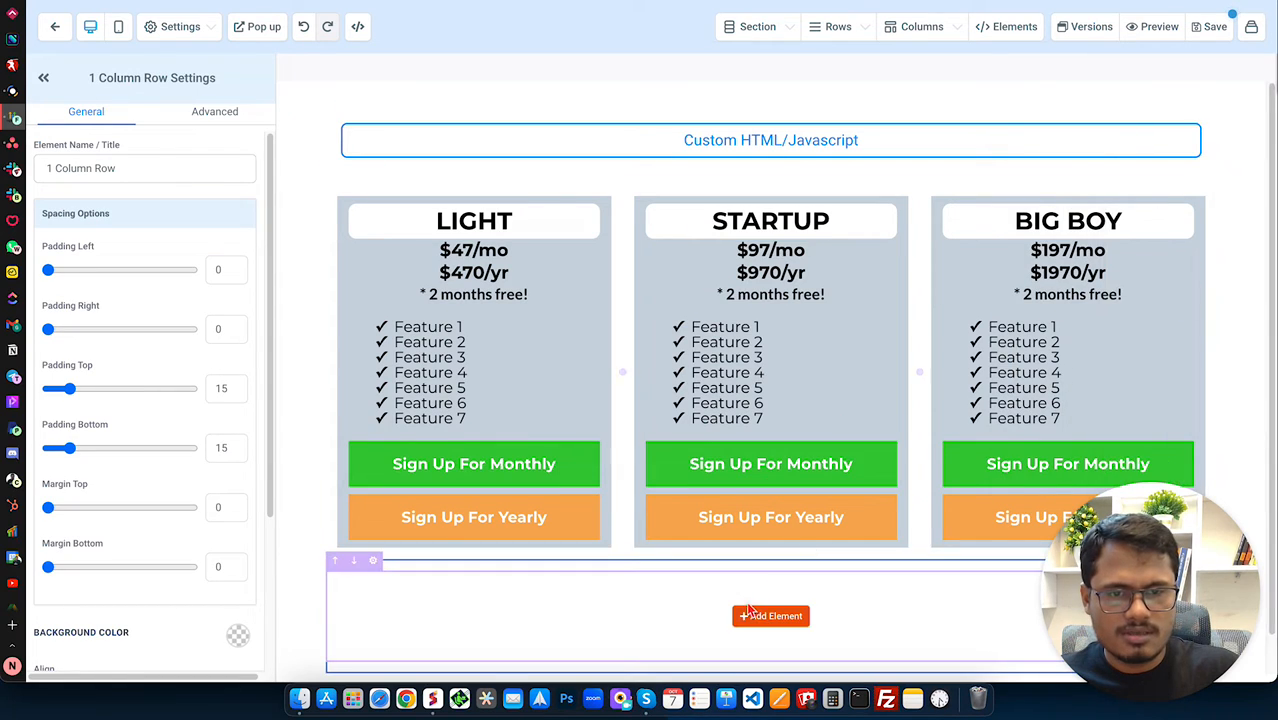
left_click(785, 577)
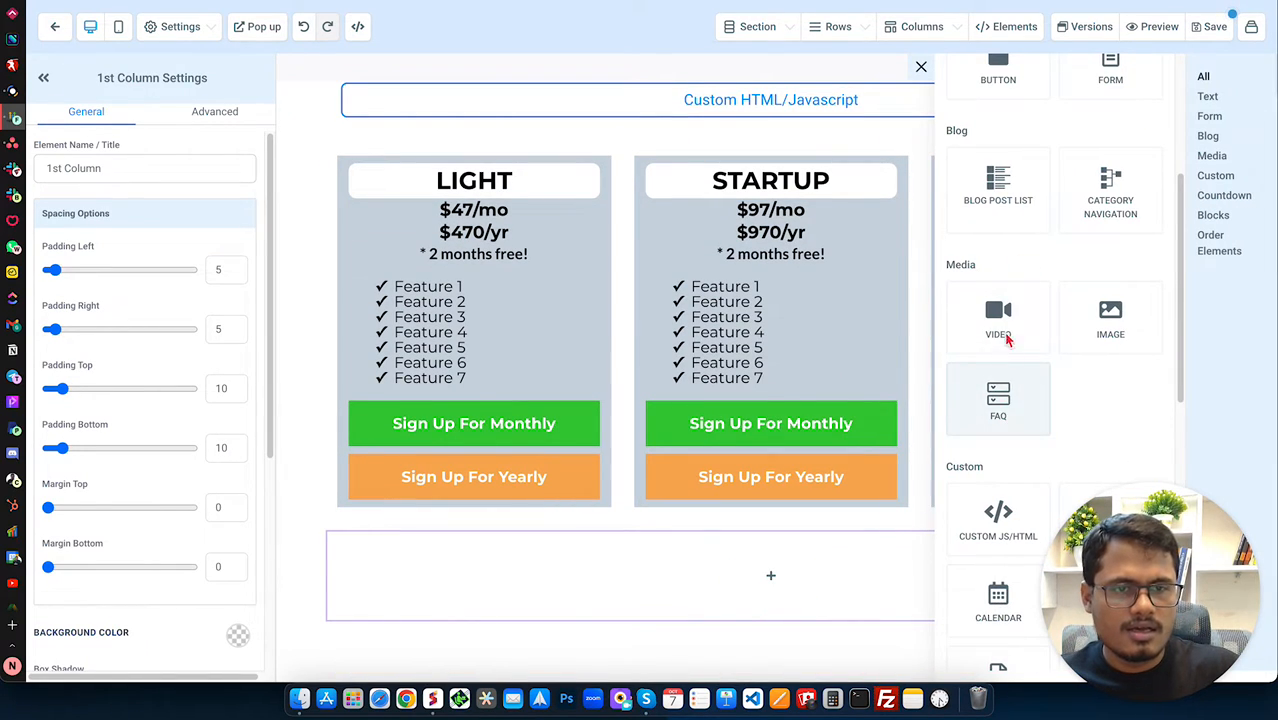
scroll(1004, 300, "up", 3)
scroll(998, 371, "down", 5)
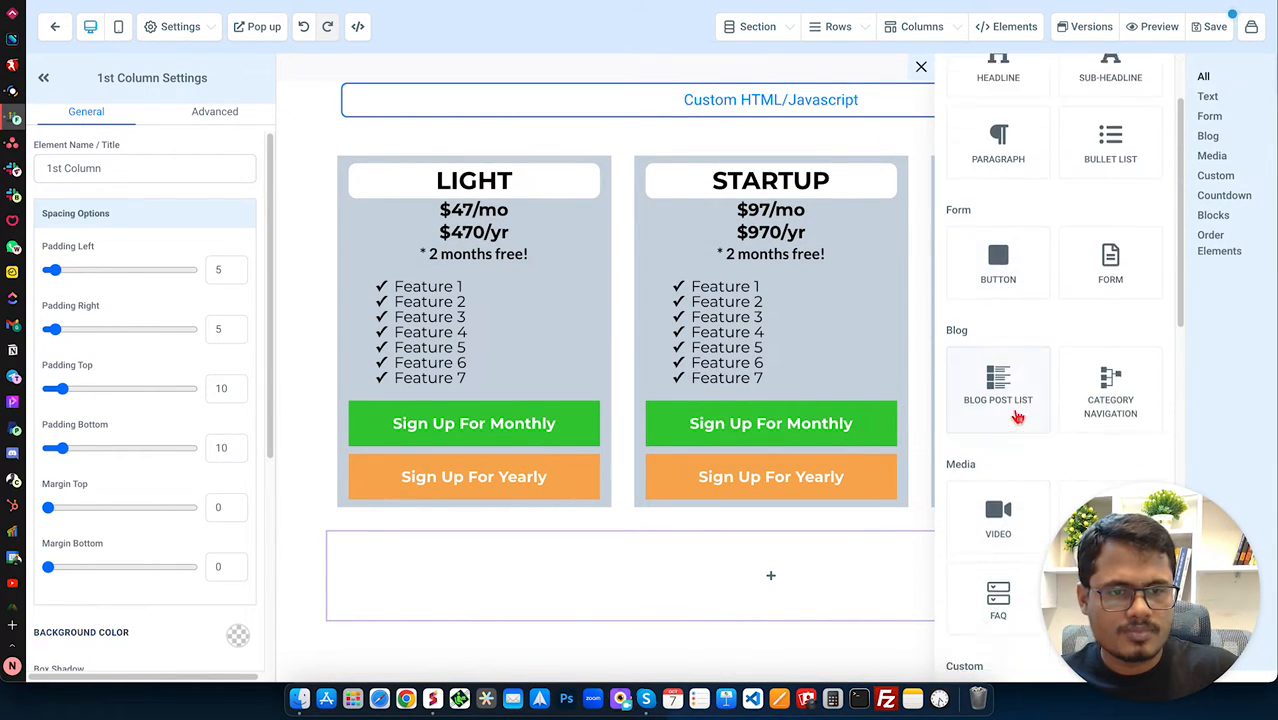
scroll(1008, 445, "down", 2)
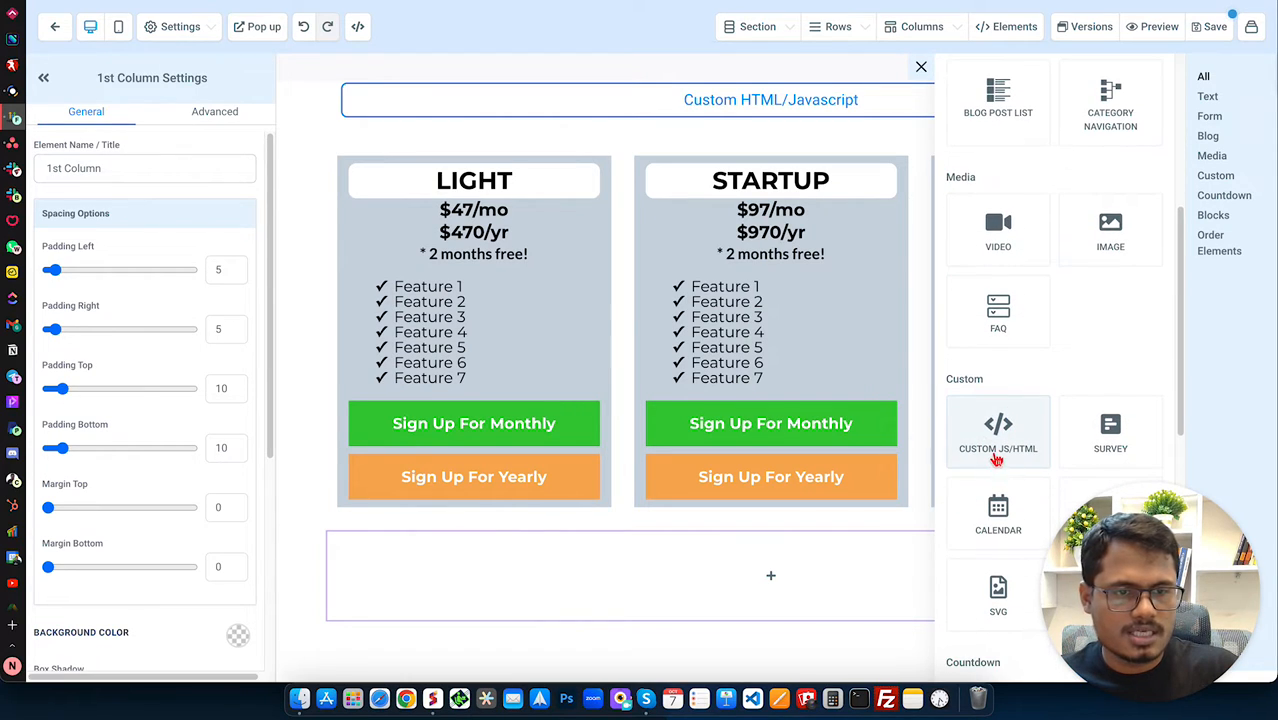
left_click(998, 440)
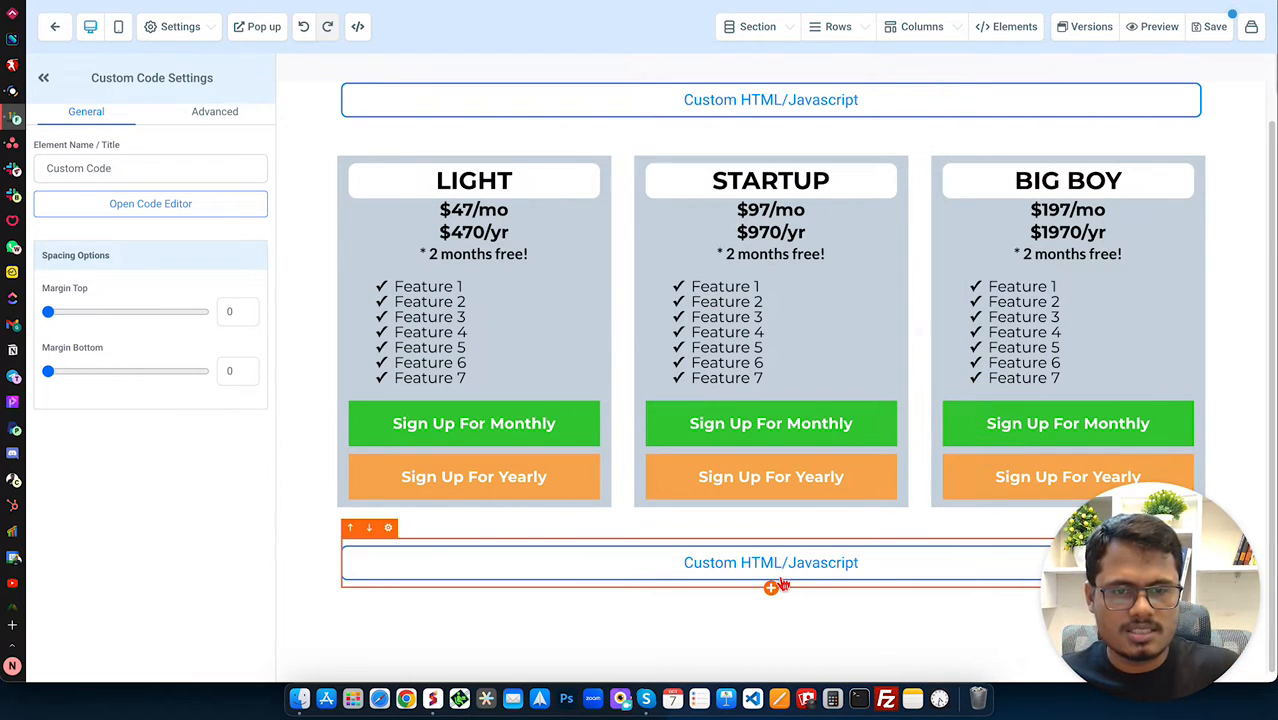
- Paste the copied CSS style block into the custom code element below the pricing columns and save the code
left_click(178, 207)
key("super+v")
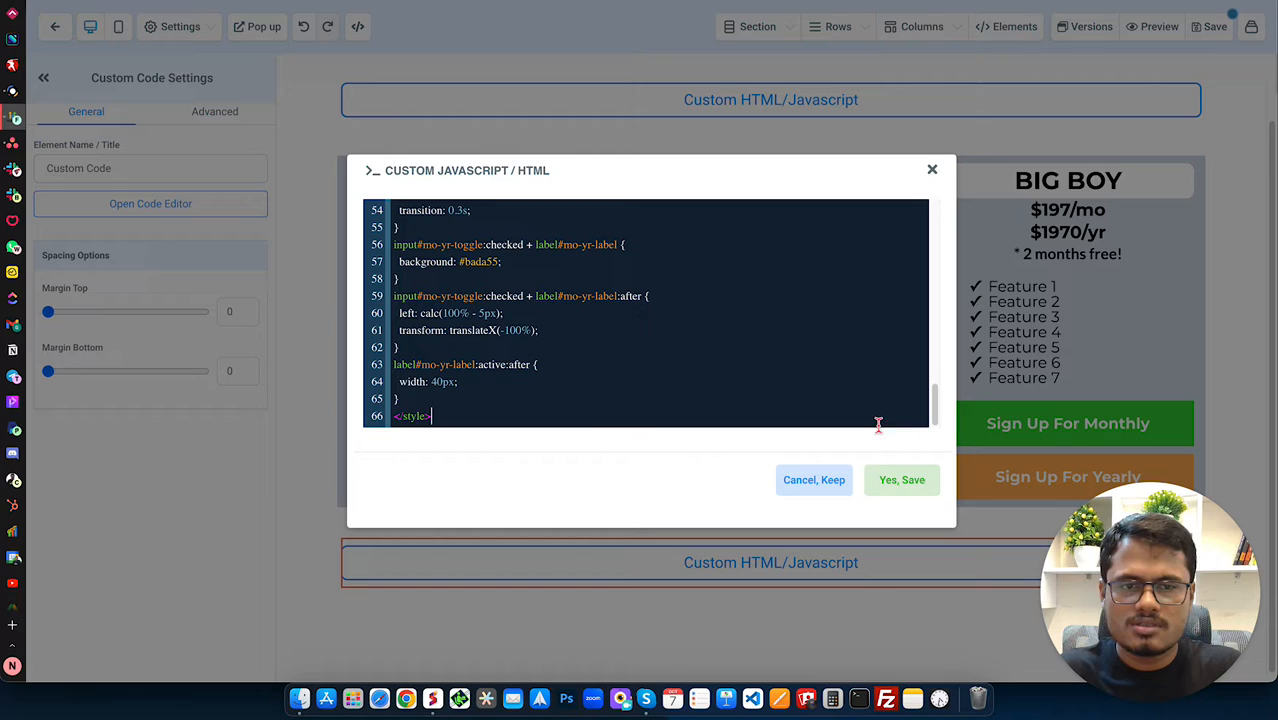
left_click(893, 477)
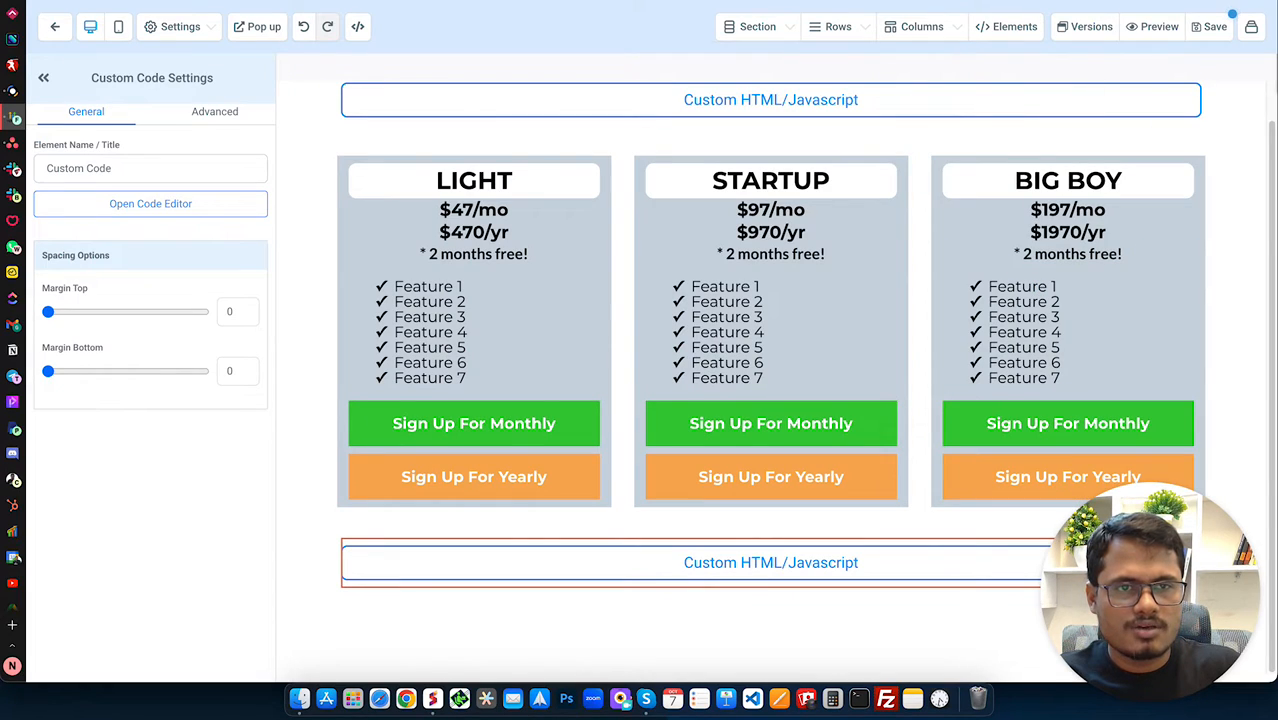
- Switch to the course page and copy the full script of JS code snippet 3
key("ctrl+Tab")
left_click(345, 160)
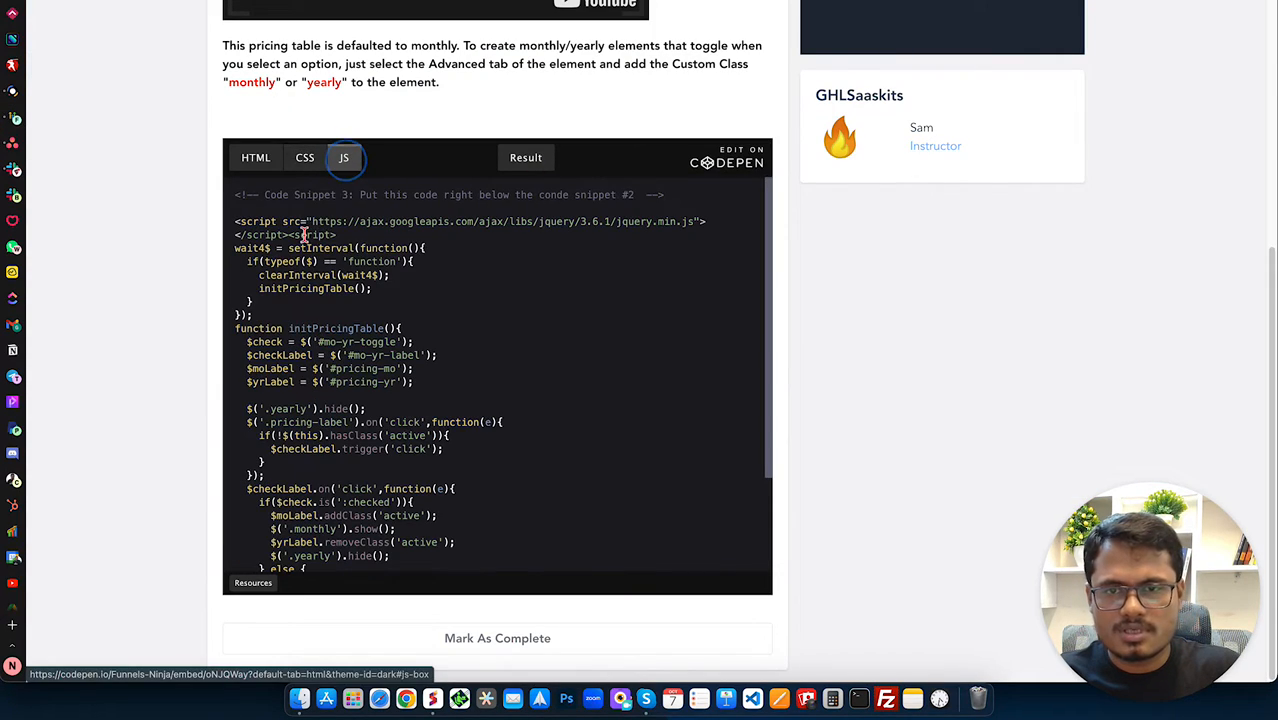
left_click_drag(235, 219, 307, 562)
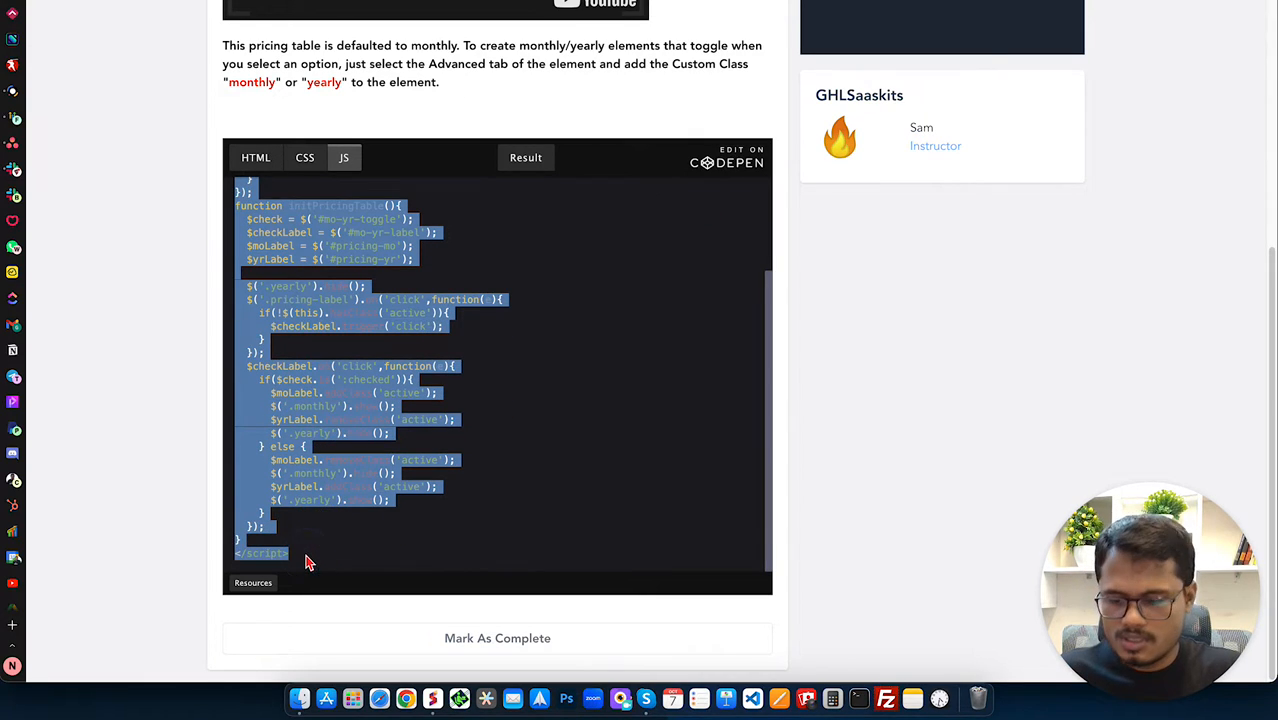
right_click(354, 218)
left_click(419, 250)
left_click(619, 277)
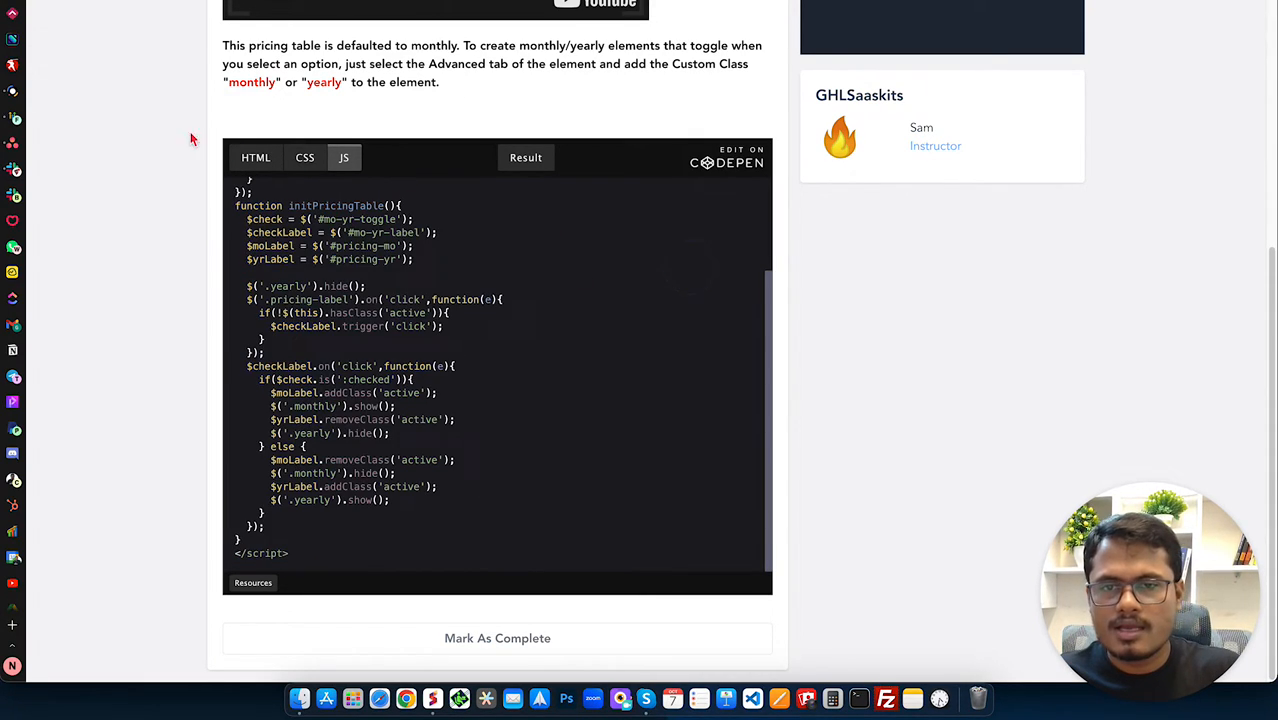
- Return to the page builder and add a second Custom JS/HTML element below the custom code element under the pricing columns
left_click(16, 117)
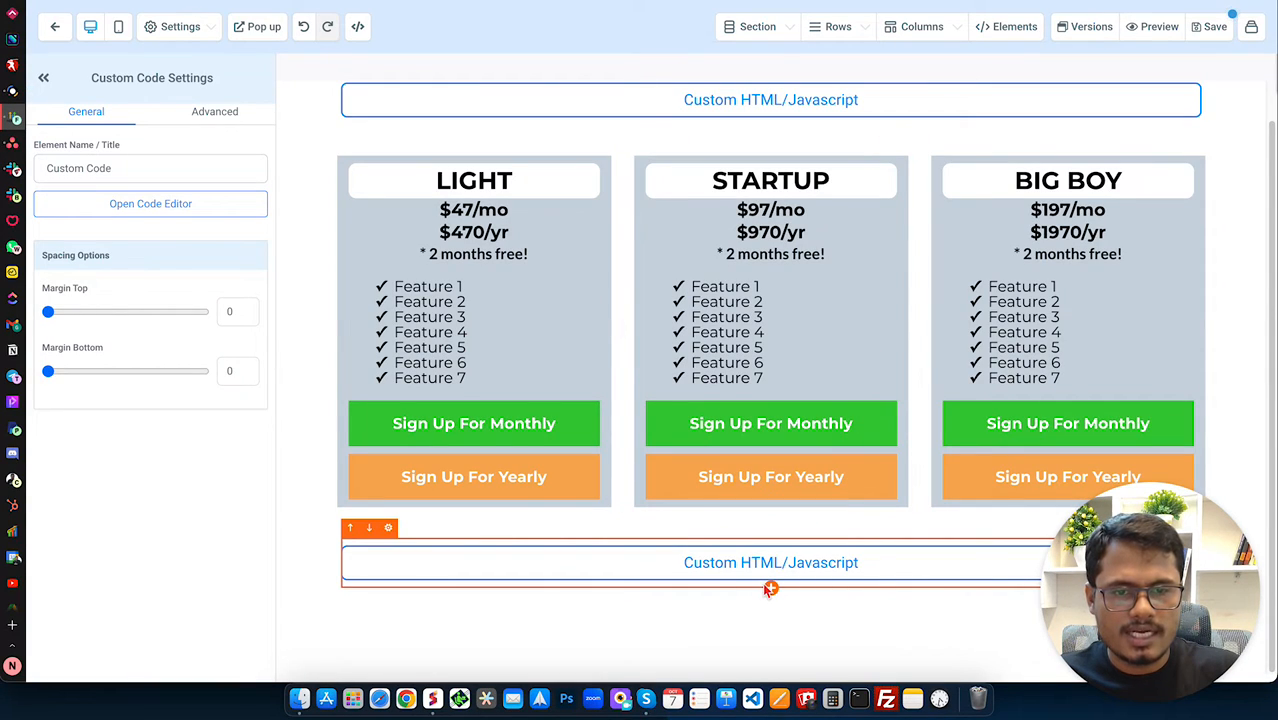
left_click(770, 589)
left_click(1036, 434)
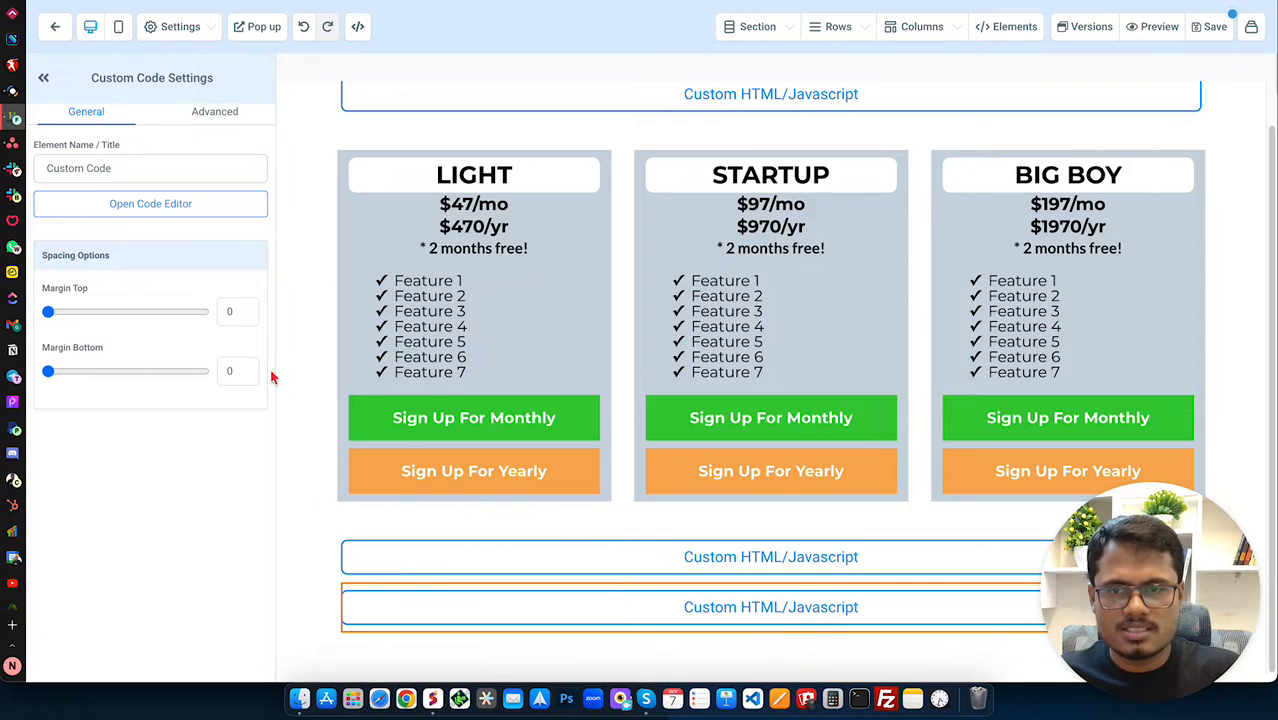
- Paste the copied JS script into the new custom code element at the end of the section and save the code
left_click(192, 206)
left_click(636, 297)
key("super+v")
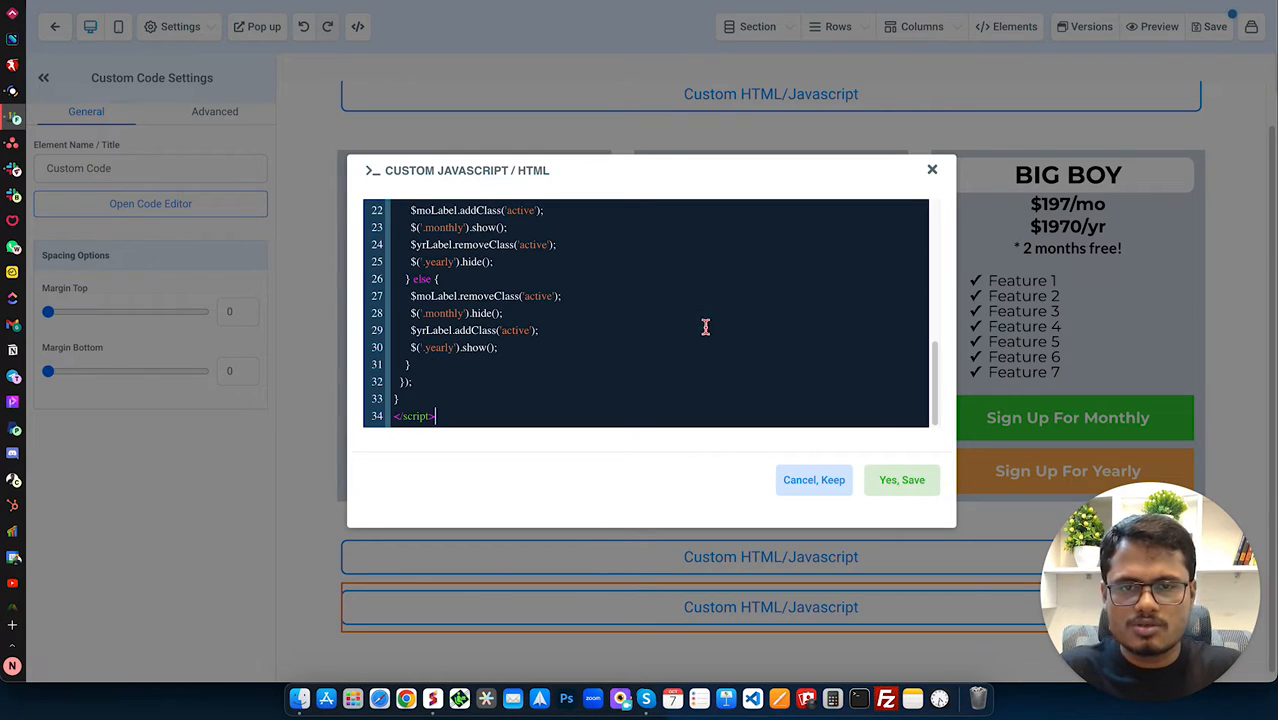
left_click(910, 486)
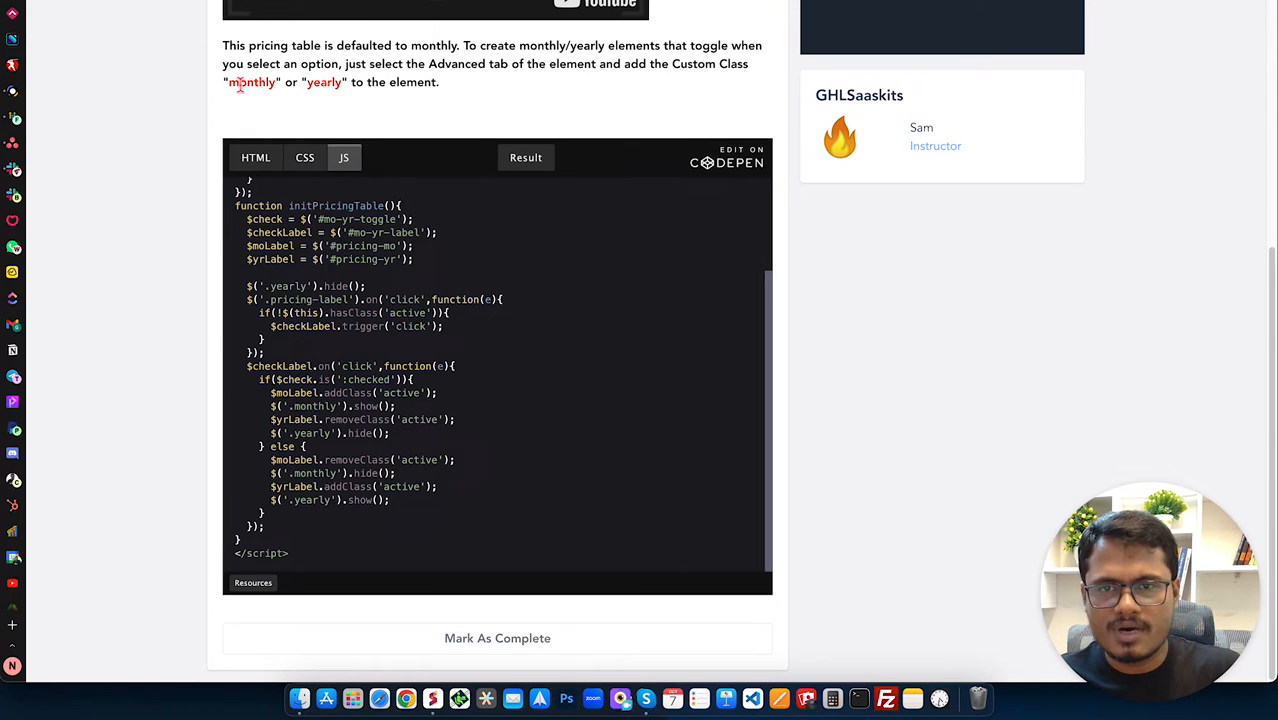
- Check the "monthly" class name on the course page, return to the page builder and save the page
double_click(241, 85)
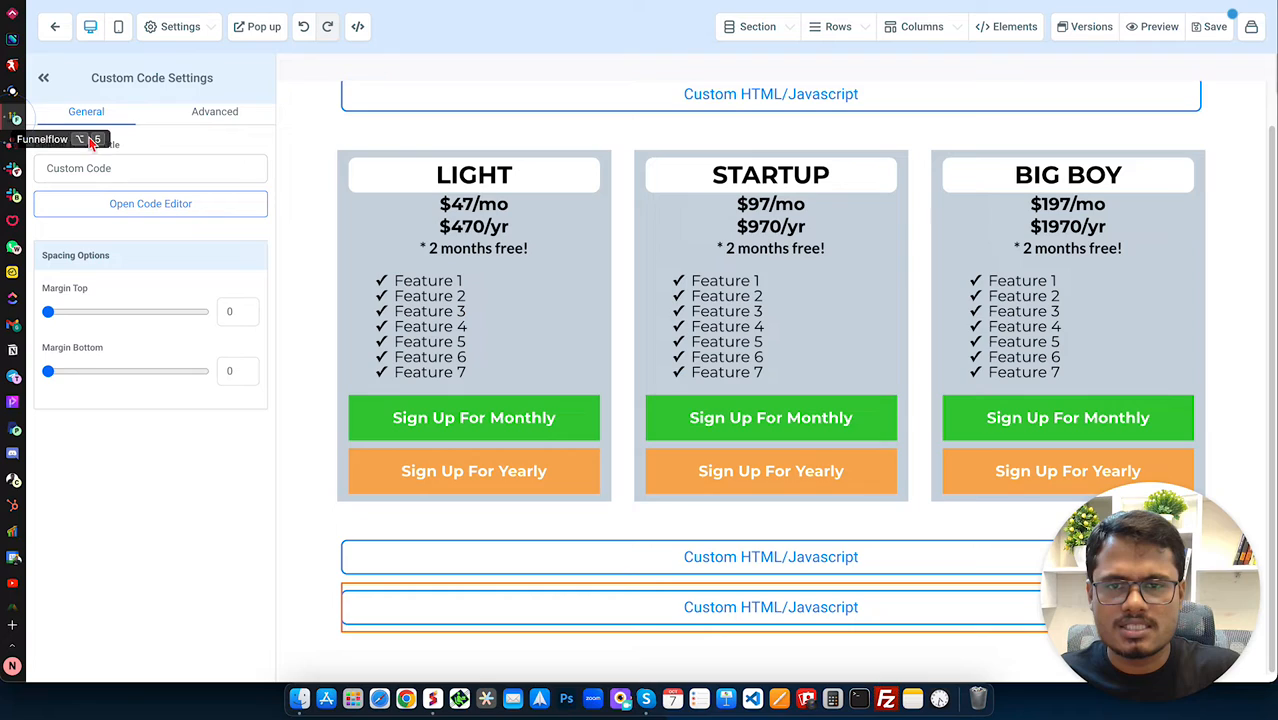
left_click(14, 118)
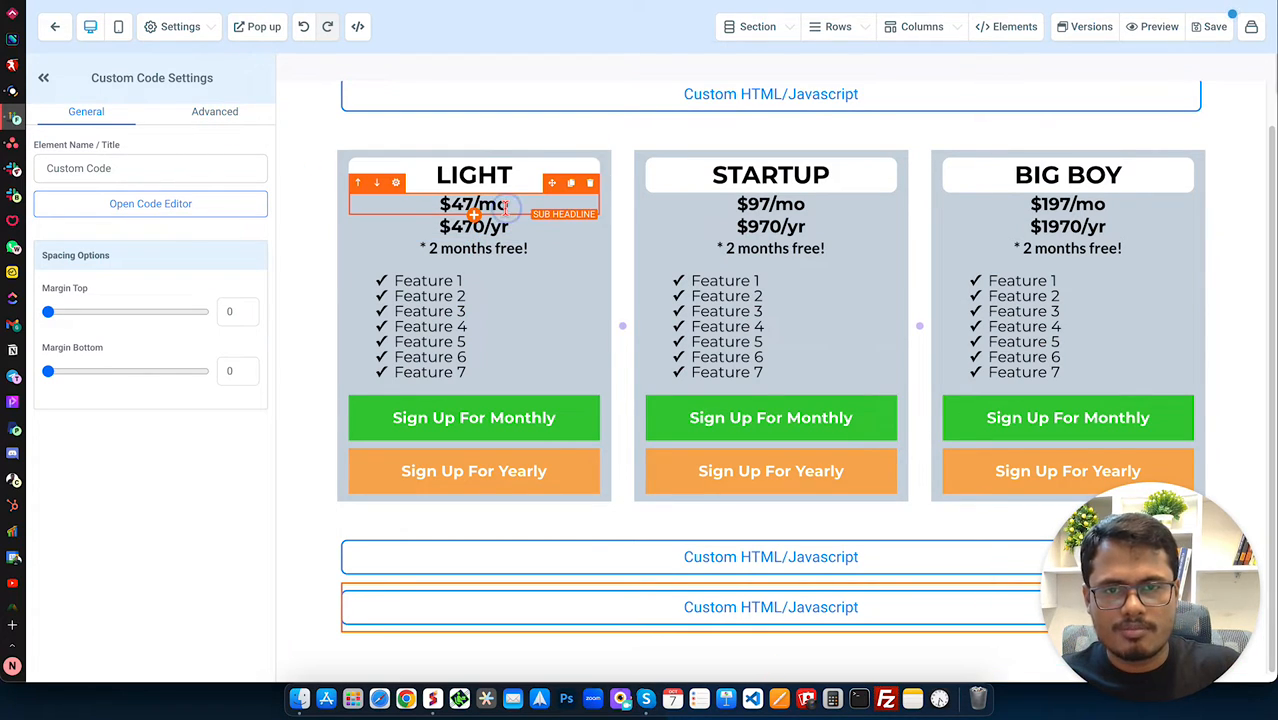
left_click(507, 205)
left_click(240, 117)
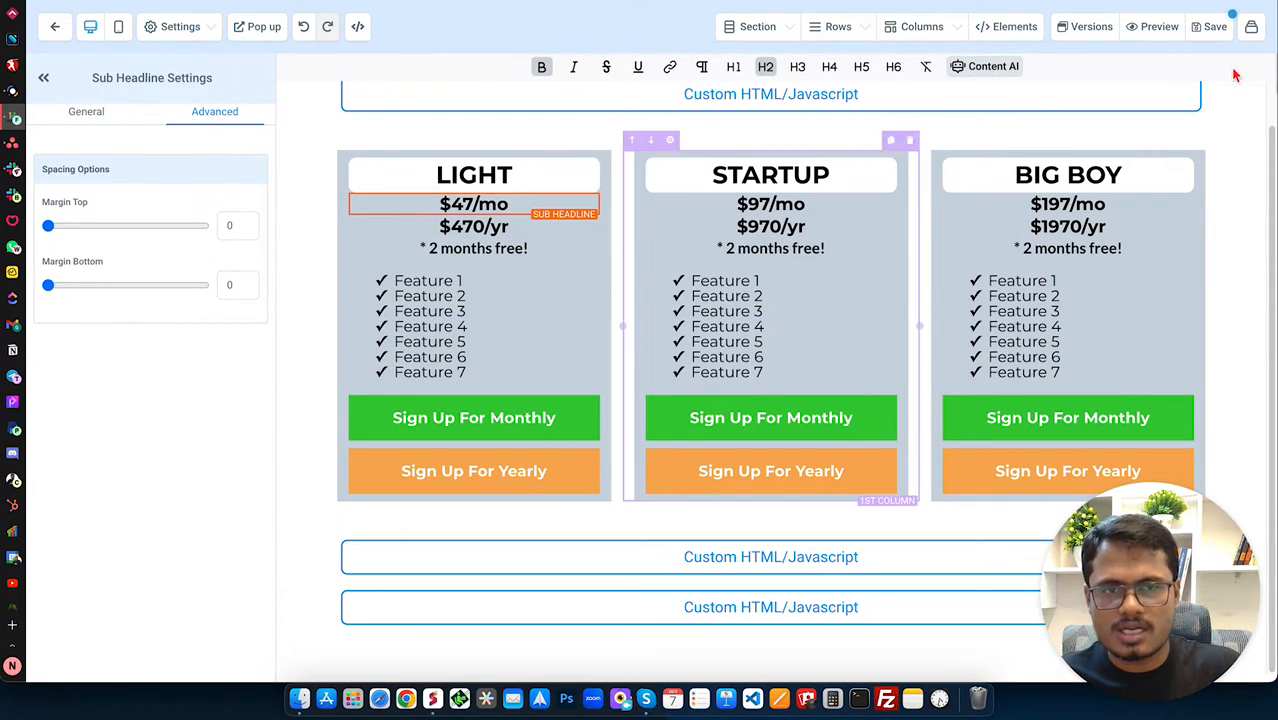
left_click(1215, 27)
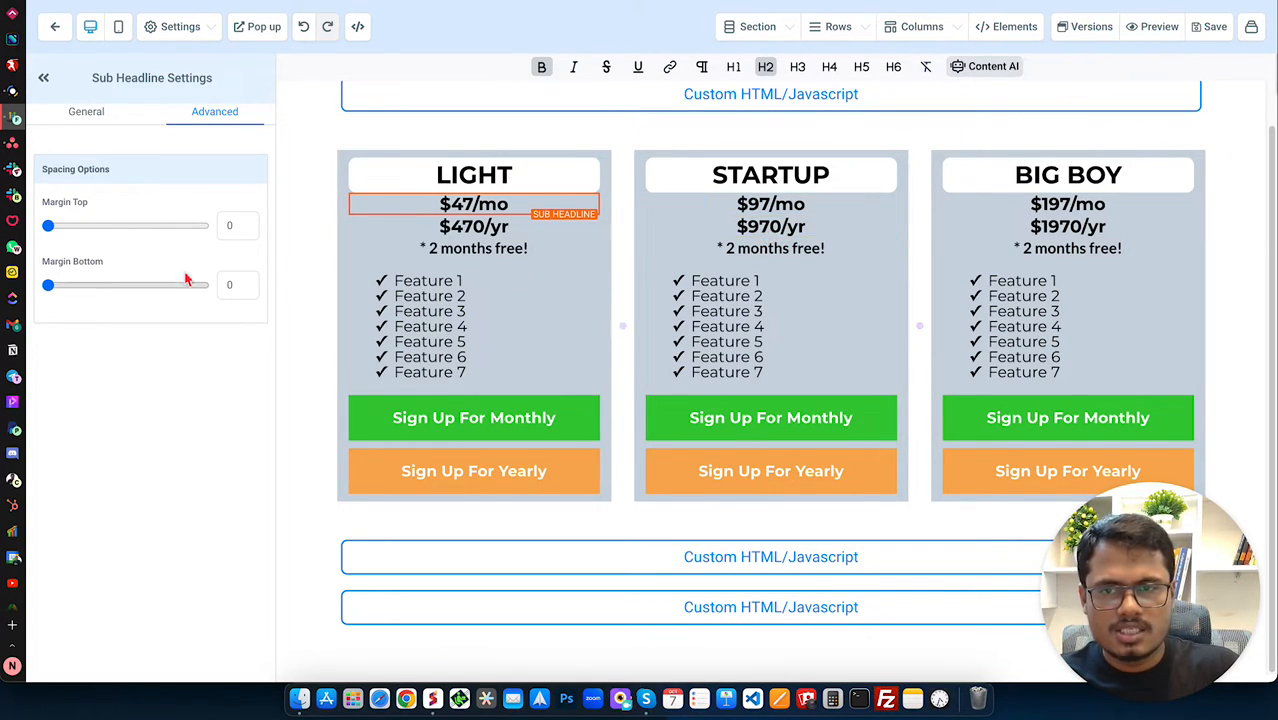
left_click(765, 205)
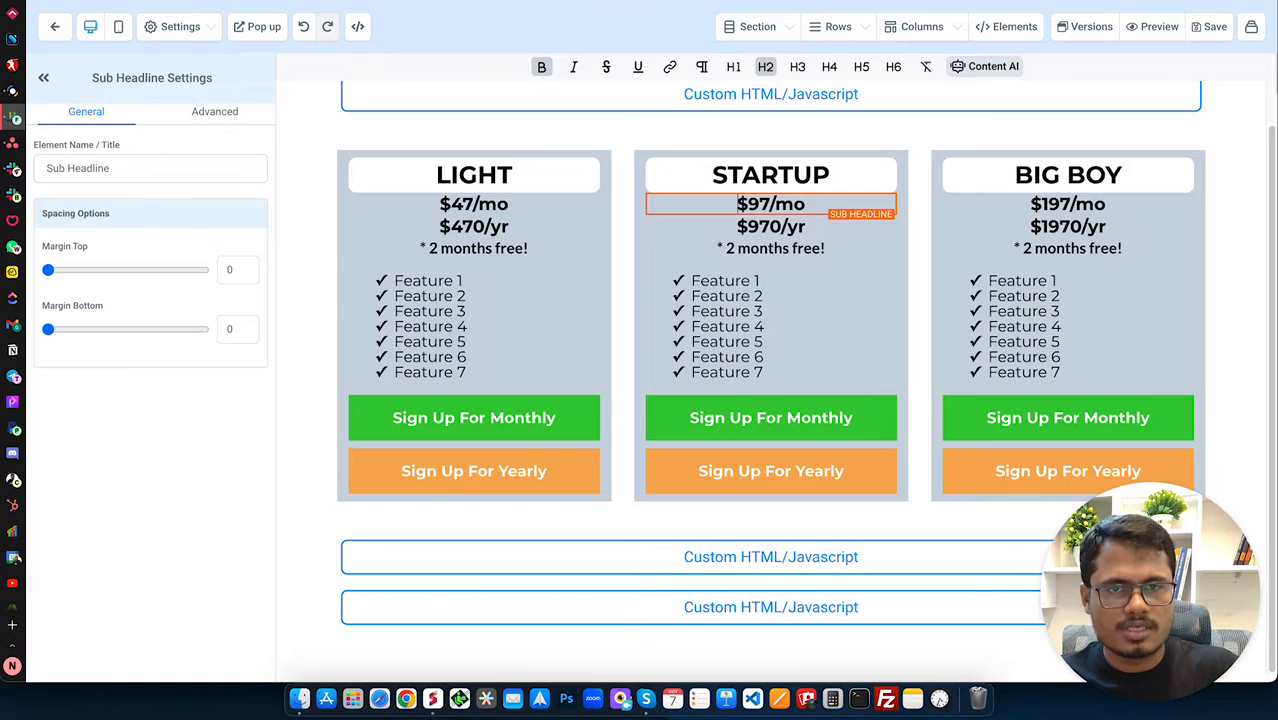
key("super+z")
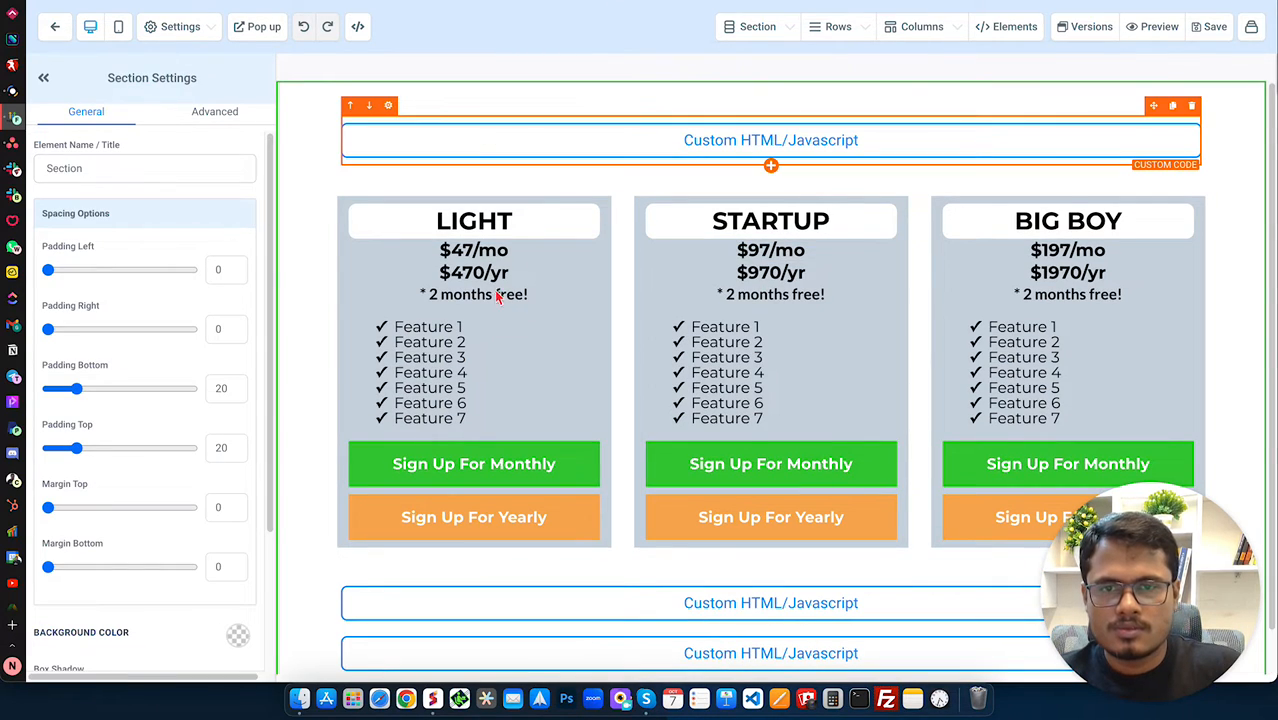
- Add the custom class "monthly" to the $47/mo sub headline in the LIGHT column
left_click(484, 250)
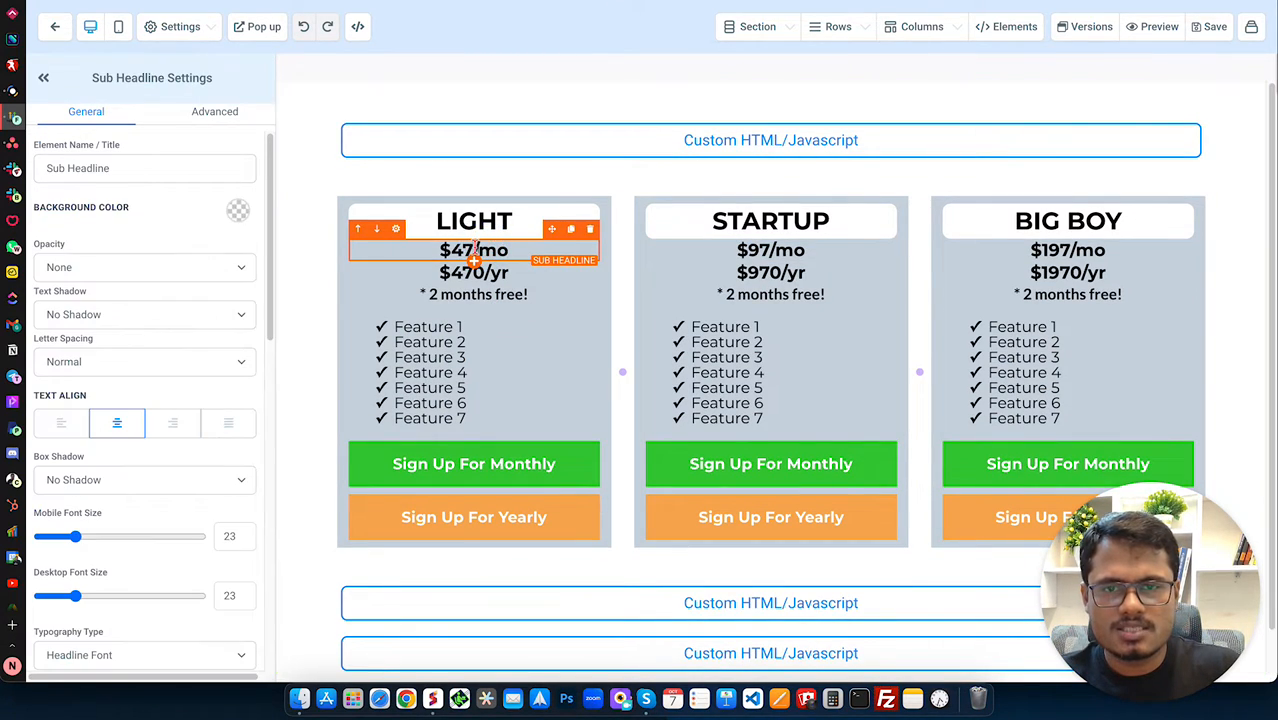
left_click(215, 112)
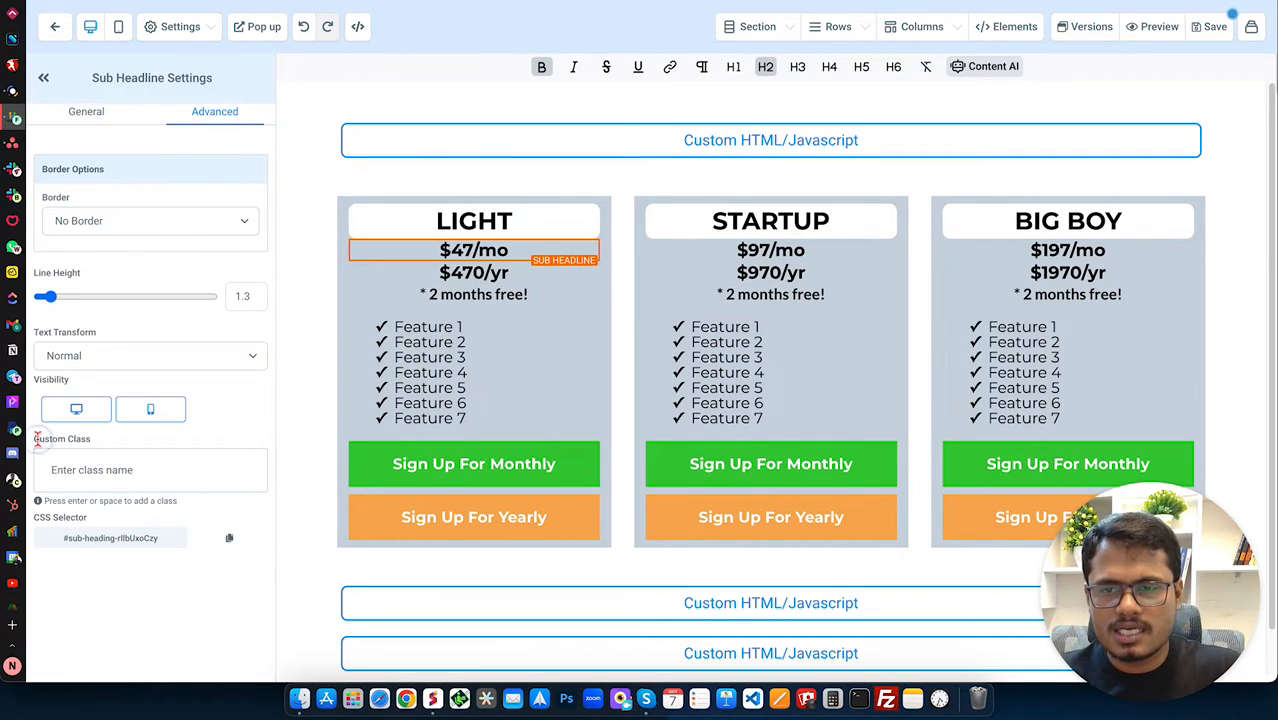
left_click(89, 465)
type("monthly")
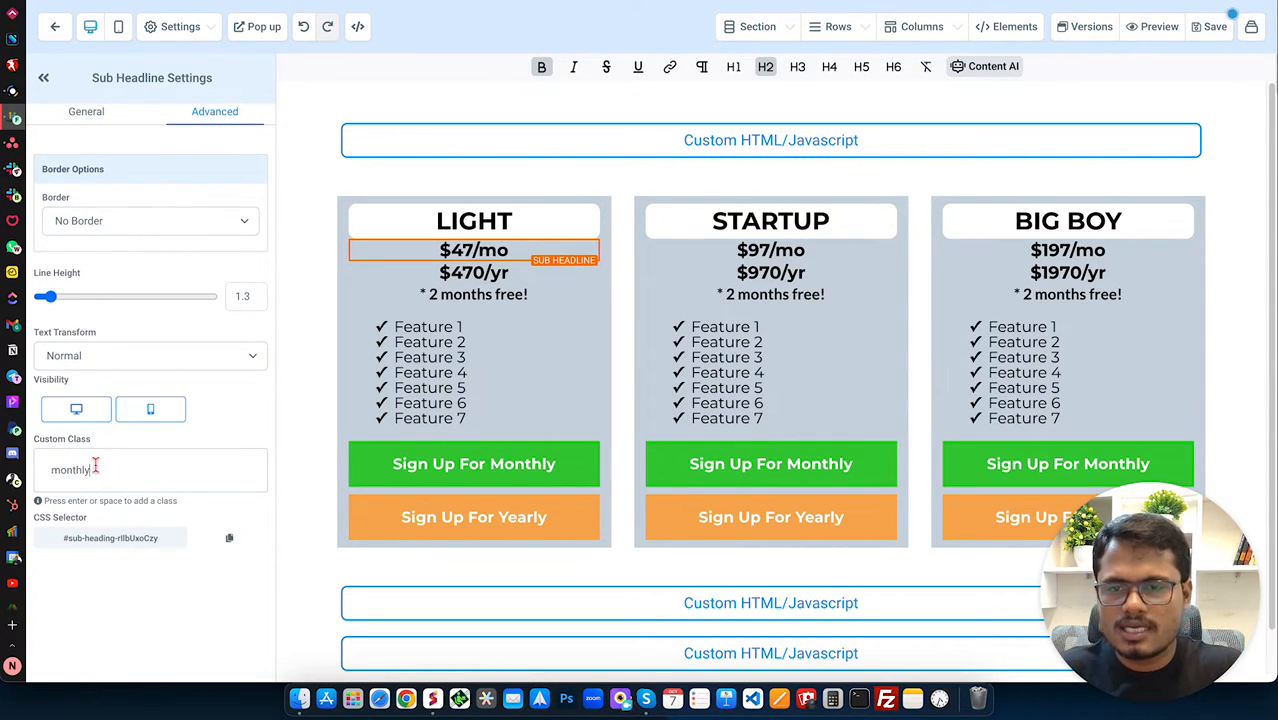
key("Return")
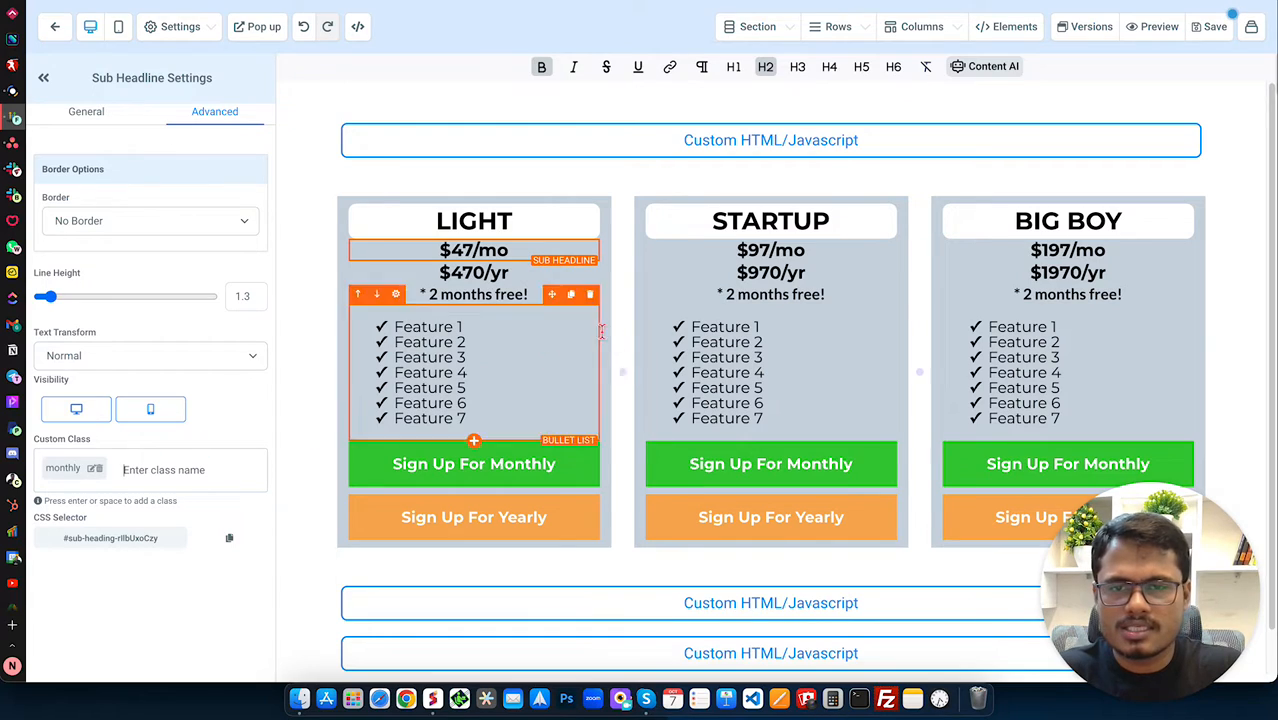
- Add the custom class "monthly" to the $97/mo sub headline in the STARTUP column
left_click(776, 252)
left_click(215, 112)
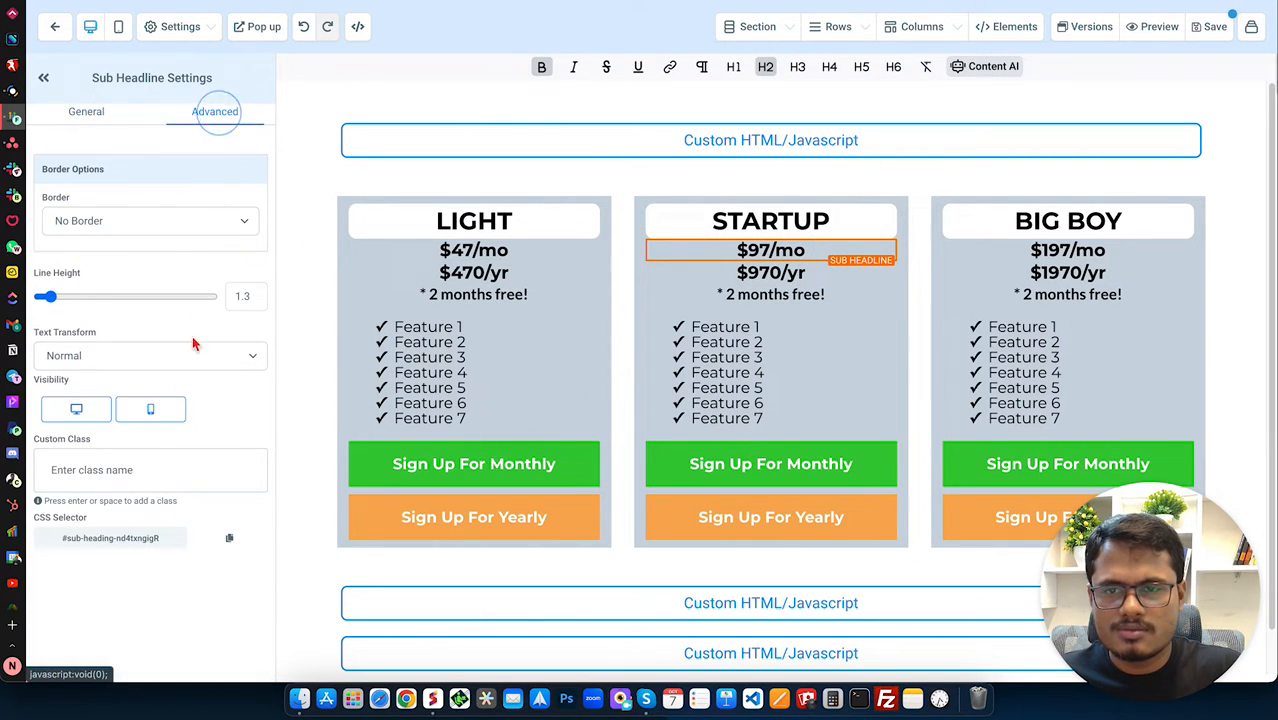
left_click(122, 470)
type("monthly")
key("Return")
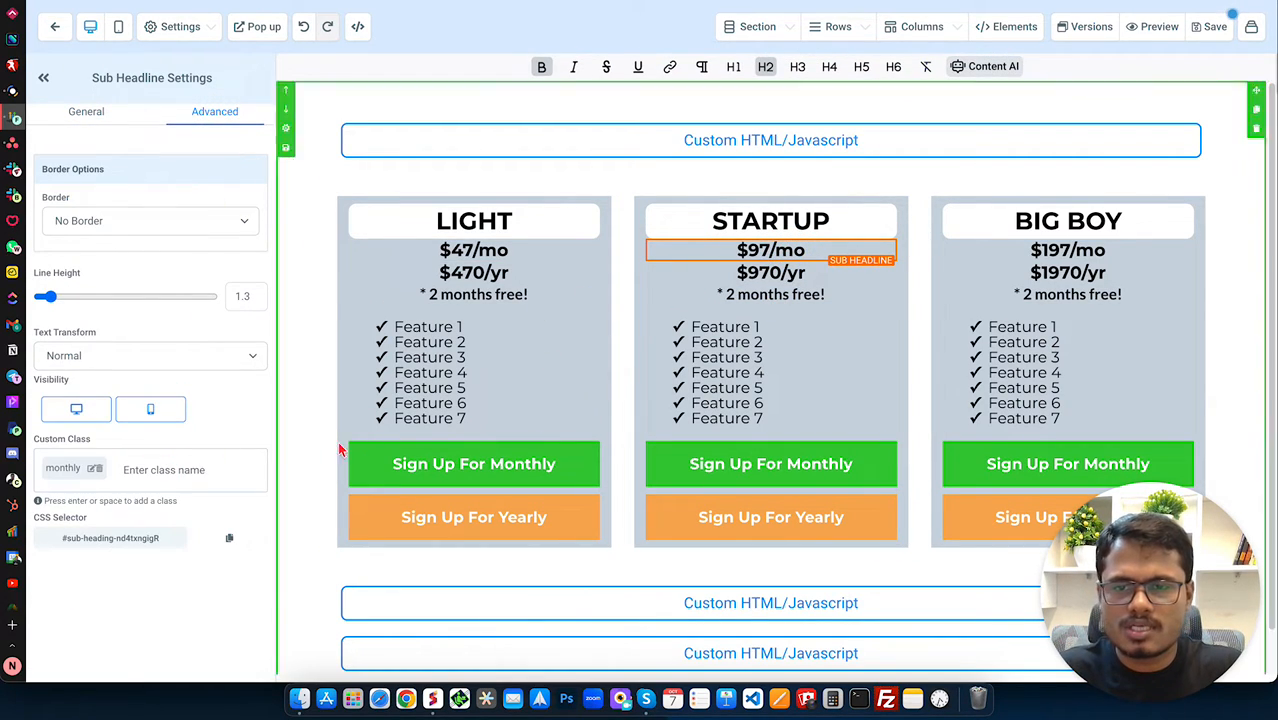
- Add the custom class "monthly" to the $197/mo sub headline in the BIG BOY column
left_click(1100, 250)
left_click(220, 111)
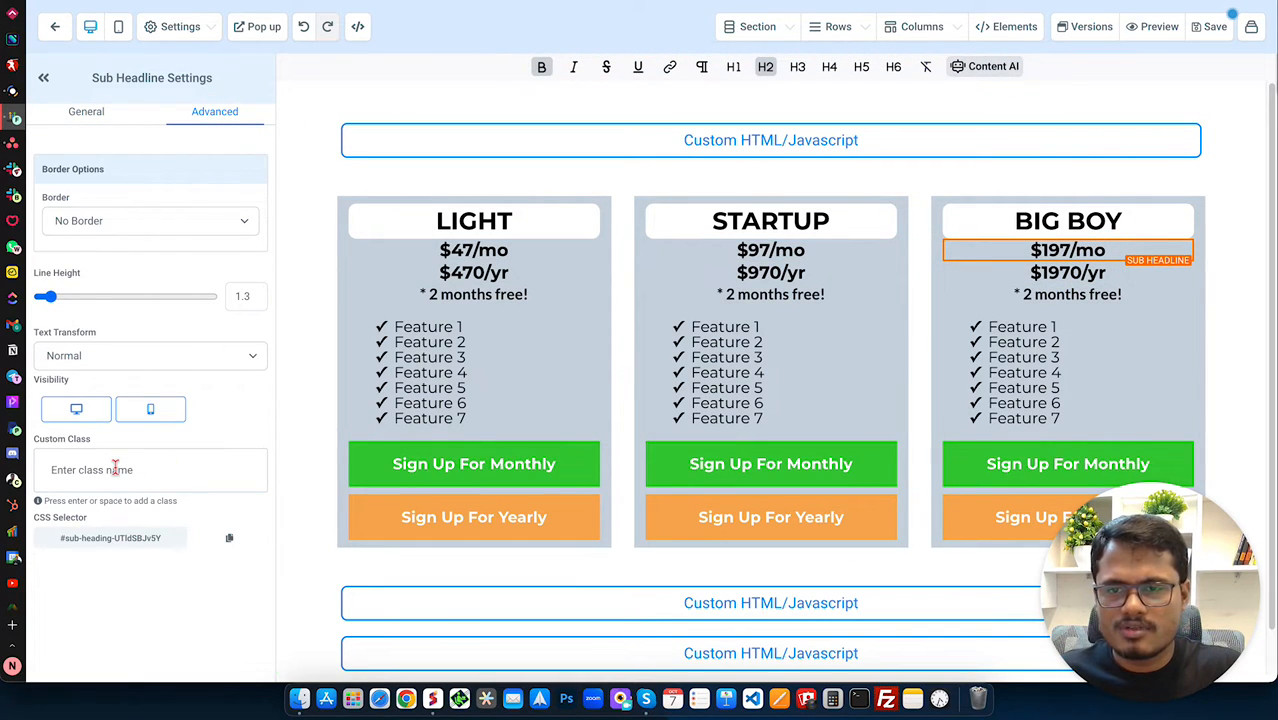
left_click(116, 469)
type("monthly")
key("Return")
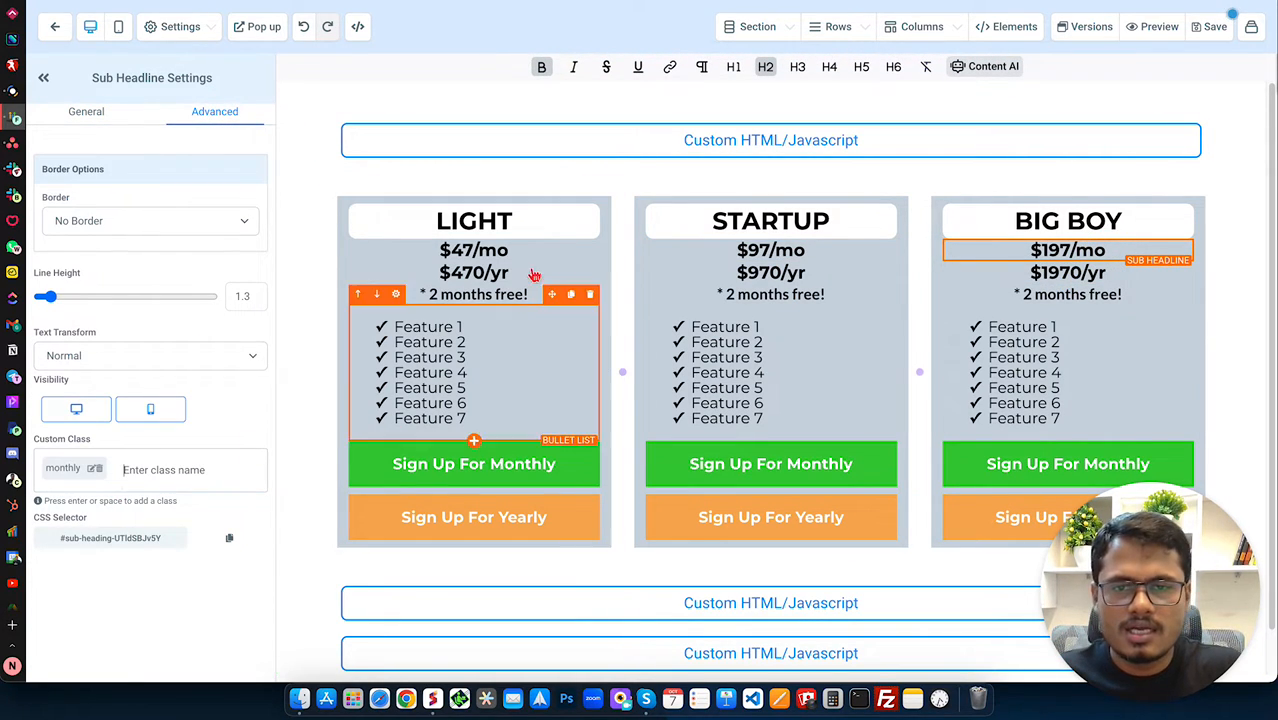
- Add the custom class "monthly" to the Sign Up For Monthly button in the LIGHT column
left_click(492, 480)
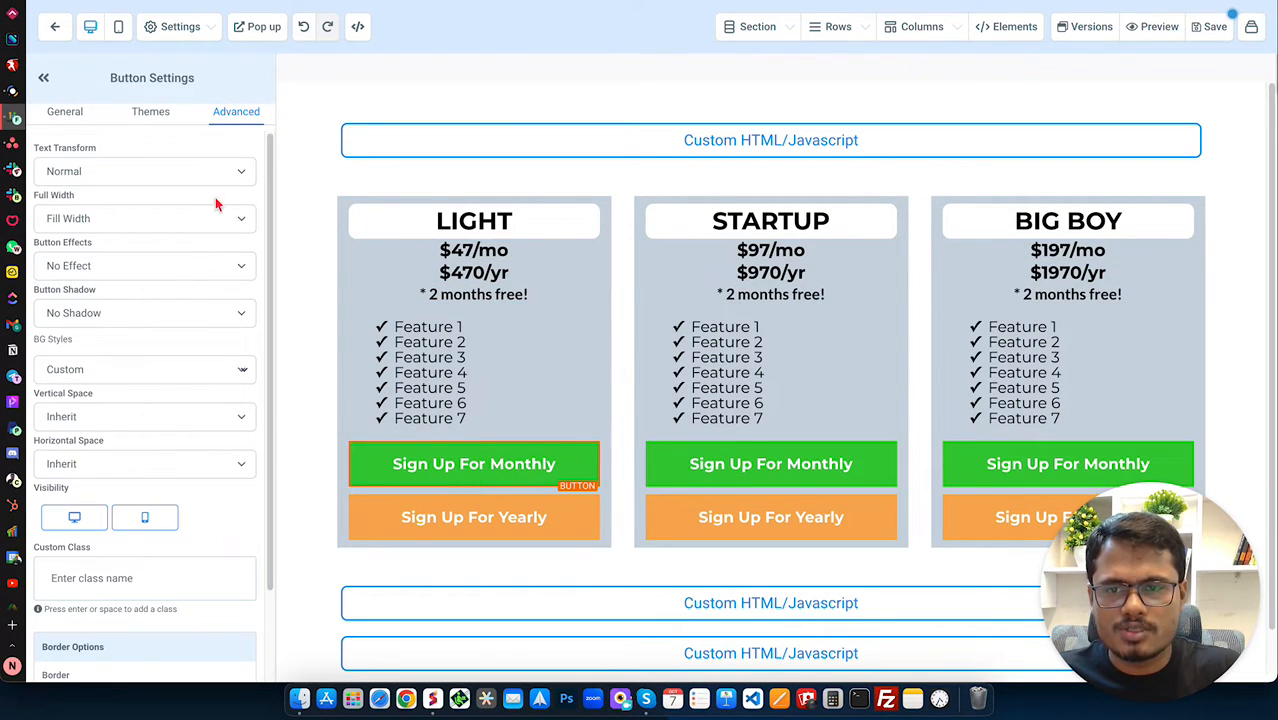
scroll(155, 513, "down", 1)
scroll(155, 513, "down", 2)
left_click(137, 482)
type("monthly")
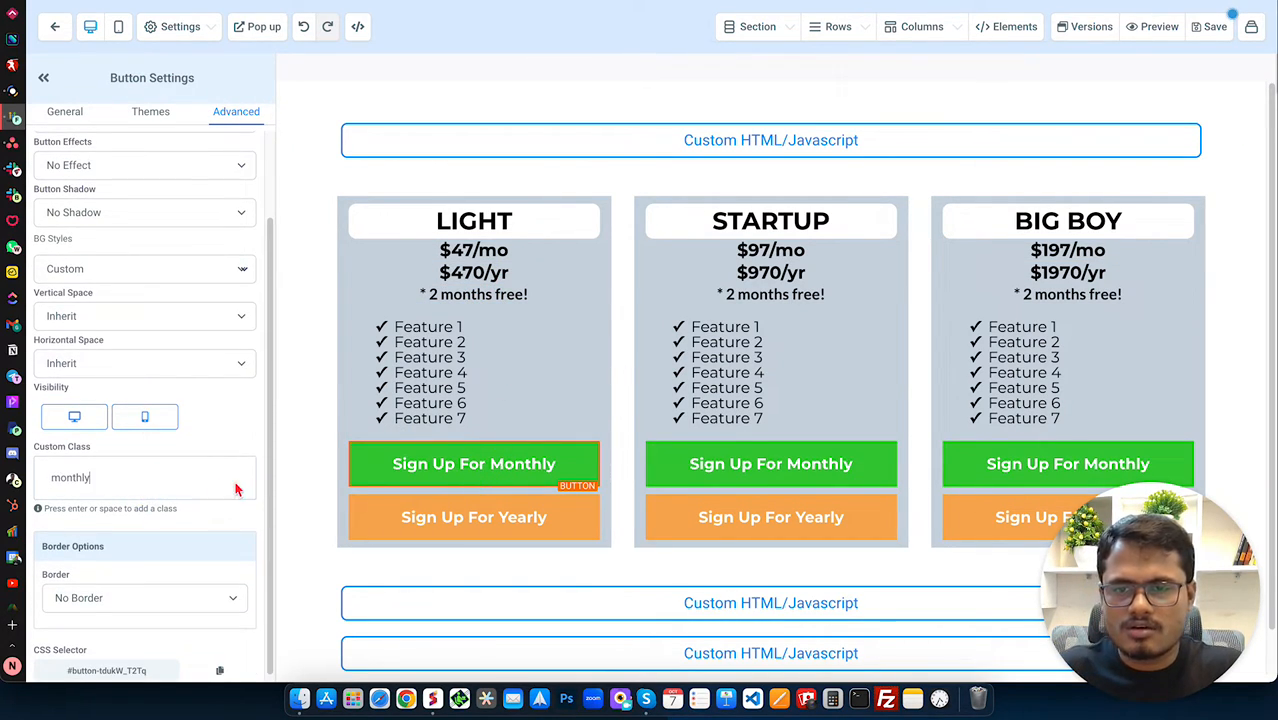
- Add the custom class "monthly" to the Sign Up For Monthly button in the STARTUP column
left_click(648, 473)
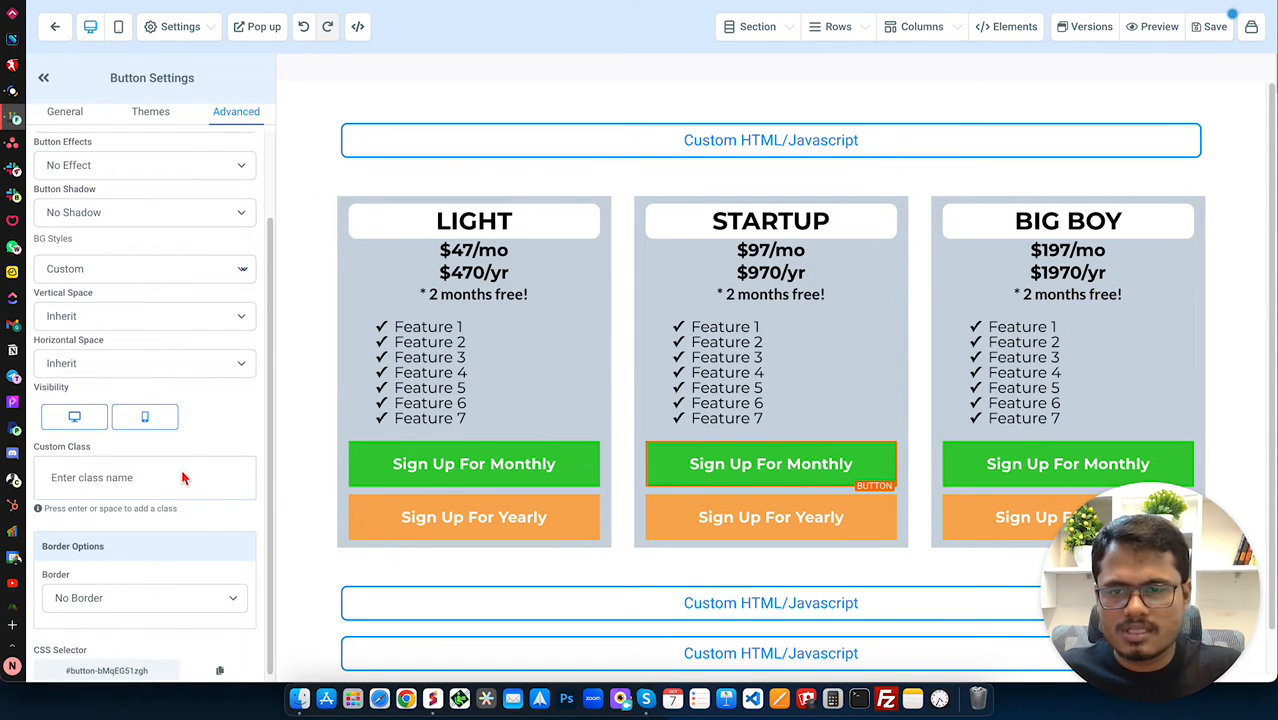
left_click(150, 476)
type("monthly")
key("Return")
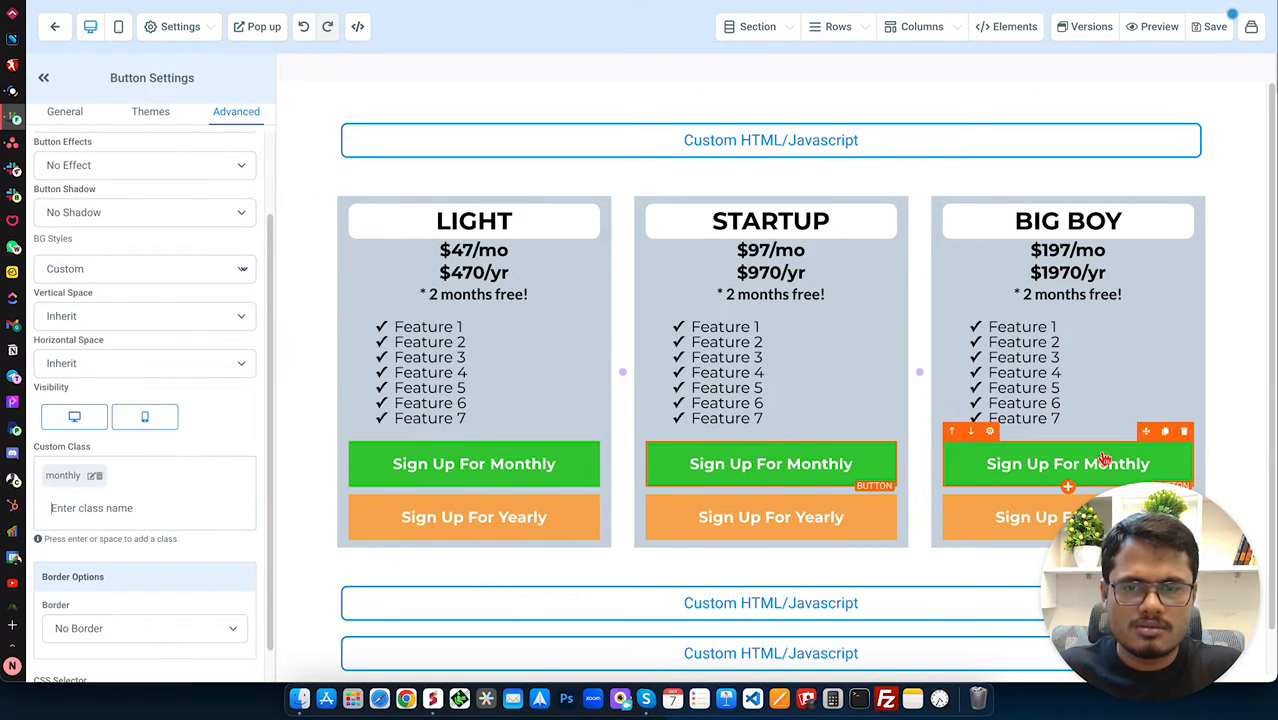
- Add the custom class "monthly" to the Sign Up For Monthly button in the BIG BOY column
left_click(1117, 463)
left_click(97, 590)
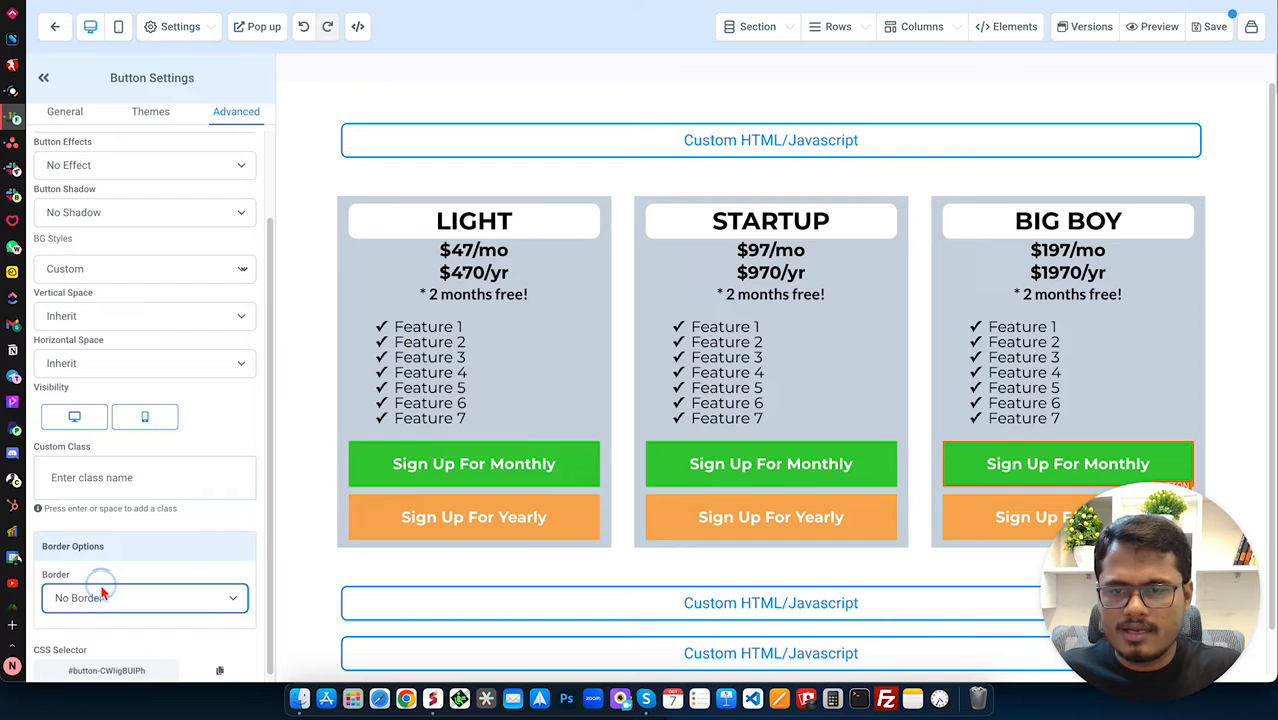
left_click(105, 477)
type("monthly")
key("Return")
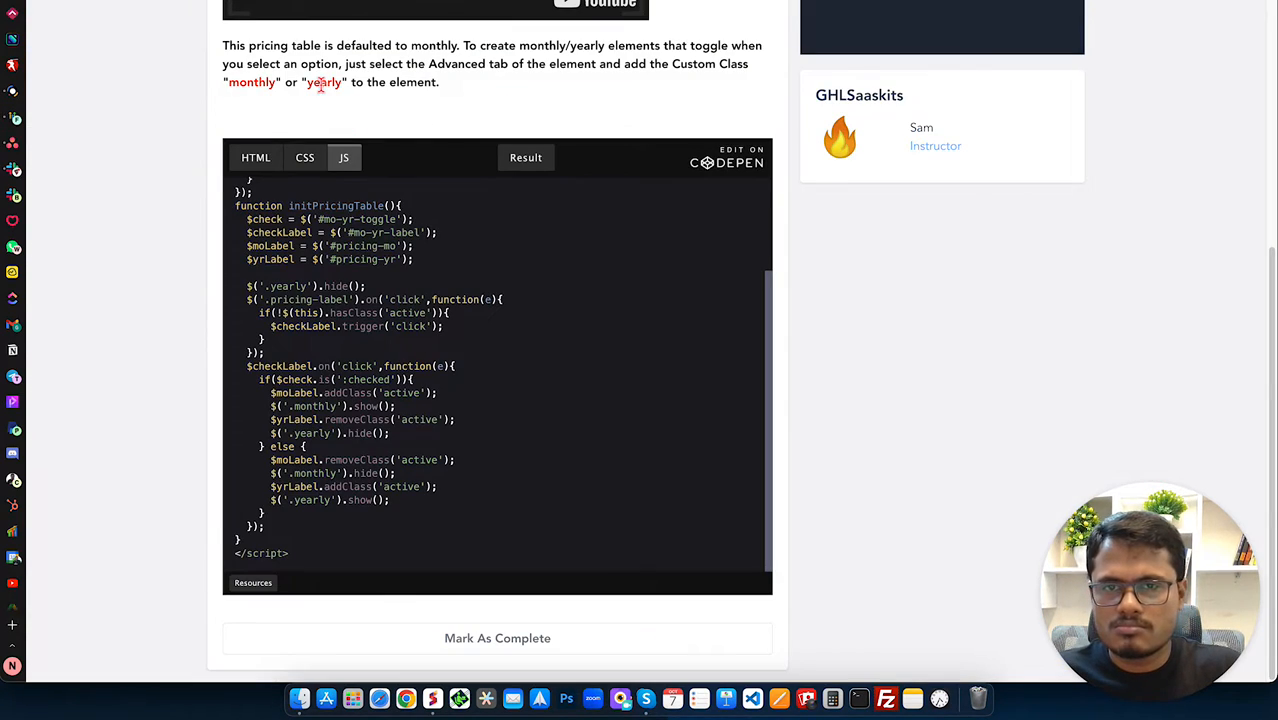
- Copy the class name "yearly" from the course page and return to the page builder
double_click(320, 84)
key("super+c")
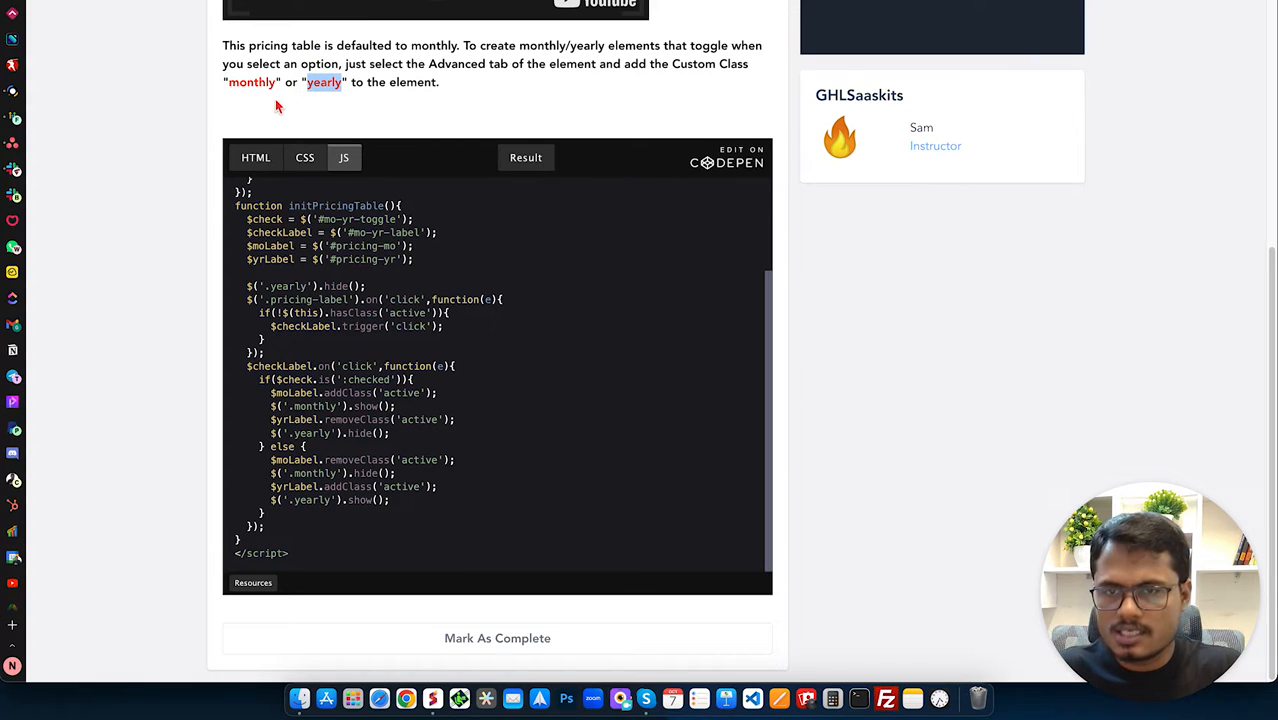
left_click(12, 120)
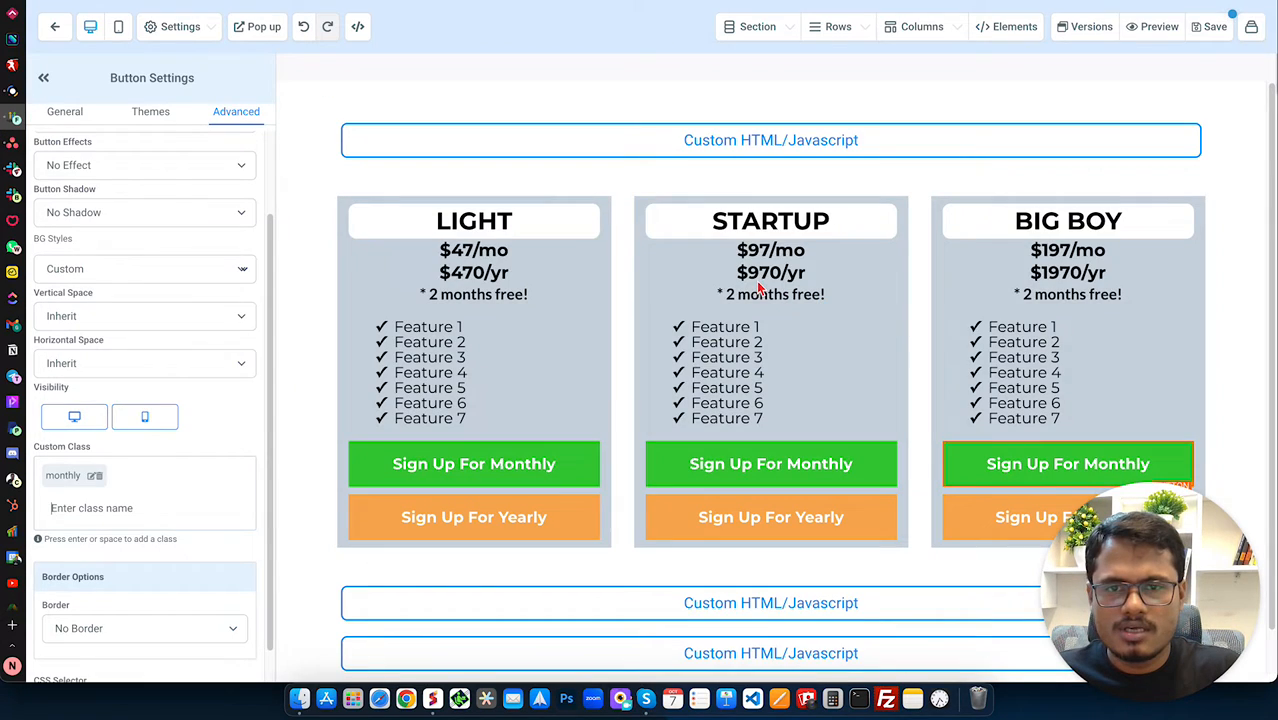
- Add the custom class "yearly" to the $470/yr sub headline in the LIGHT column
left_click(479, 272)
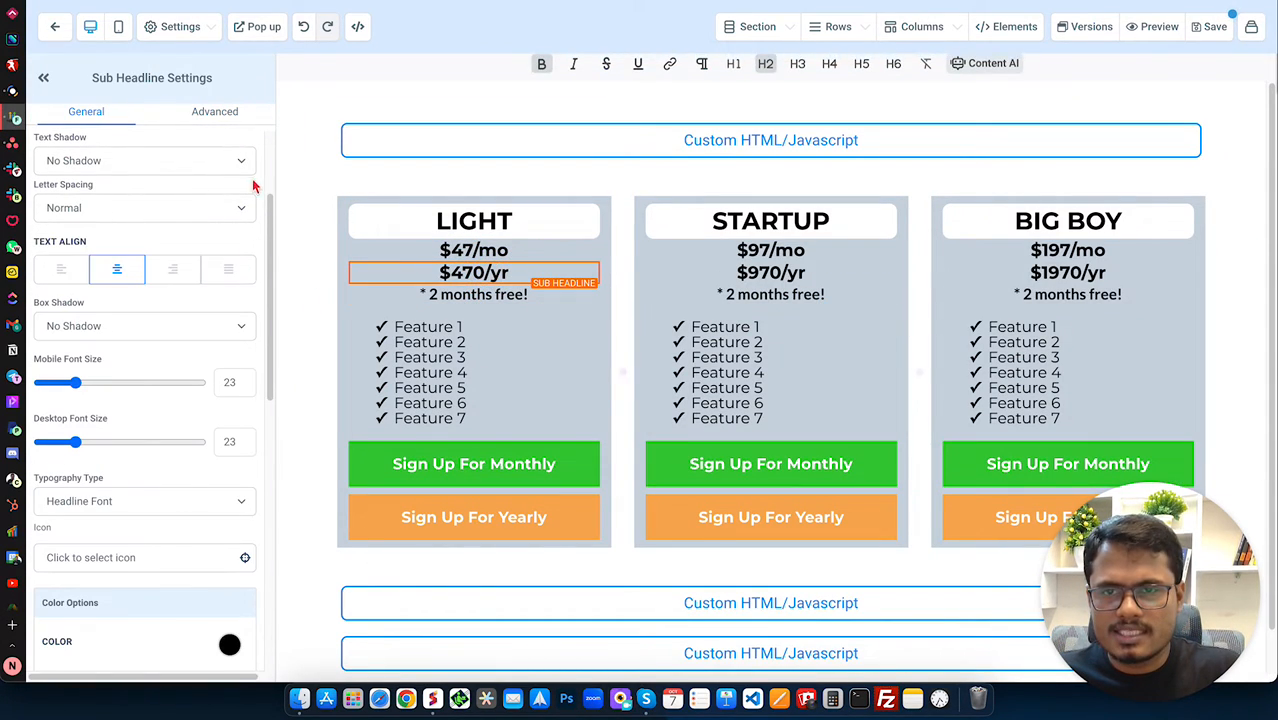
left_click(215, 113)
left_click(115, 466)
key("super+v")
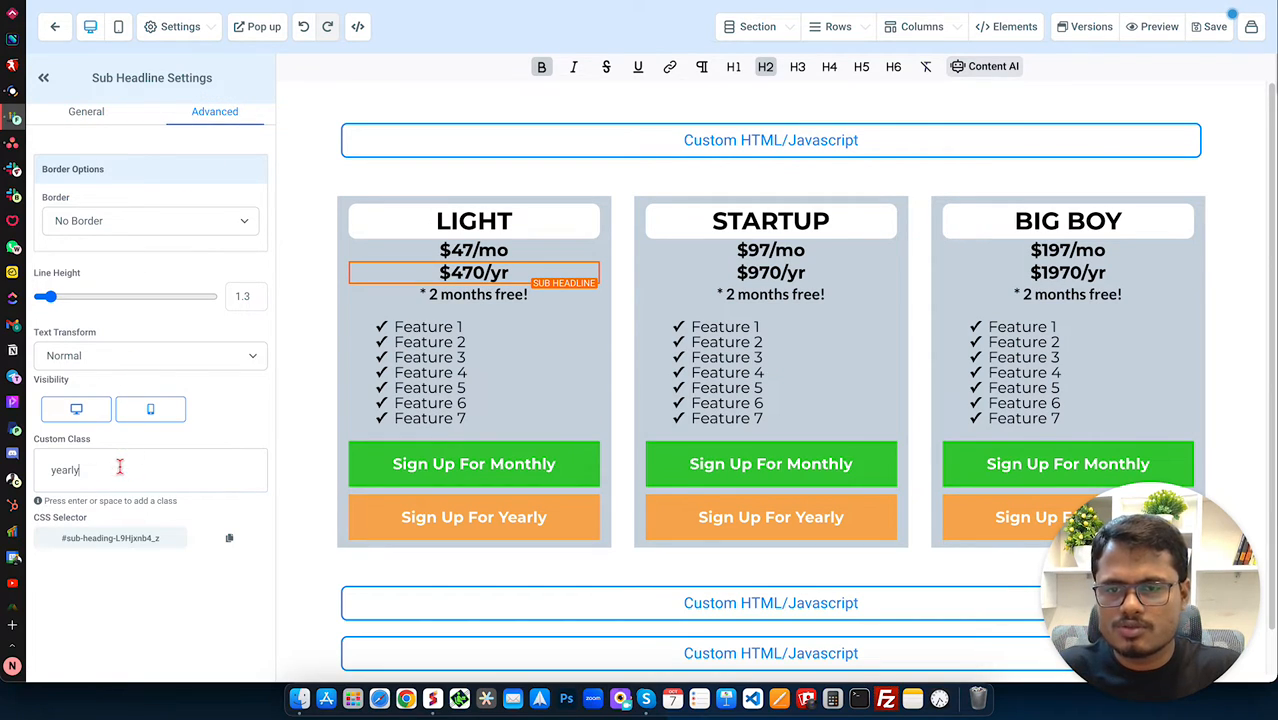
key("Return")
- Add the custom class "yearly" to the "* 2 months free!" paragraph in the LIGHT column
left_click(485, 296)
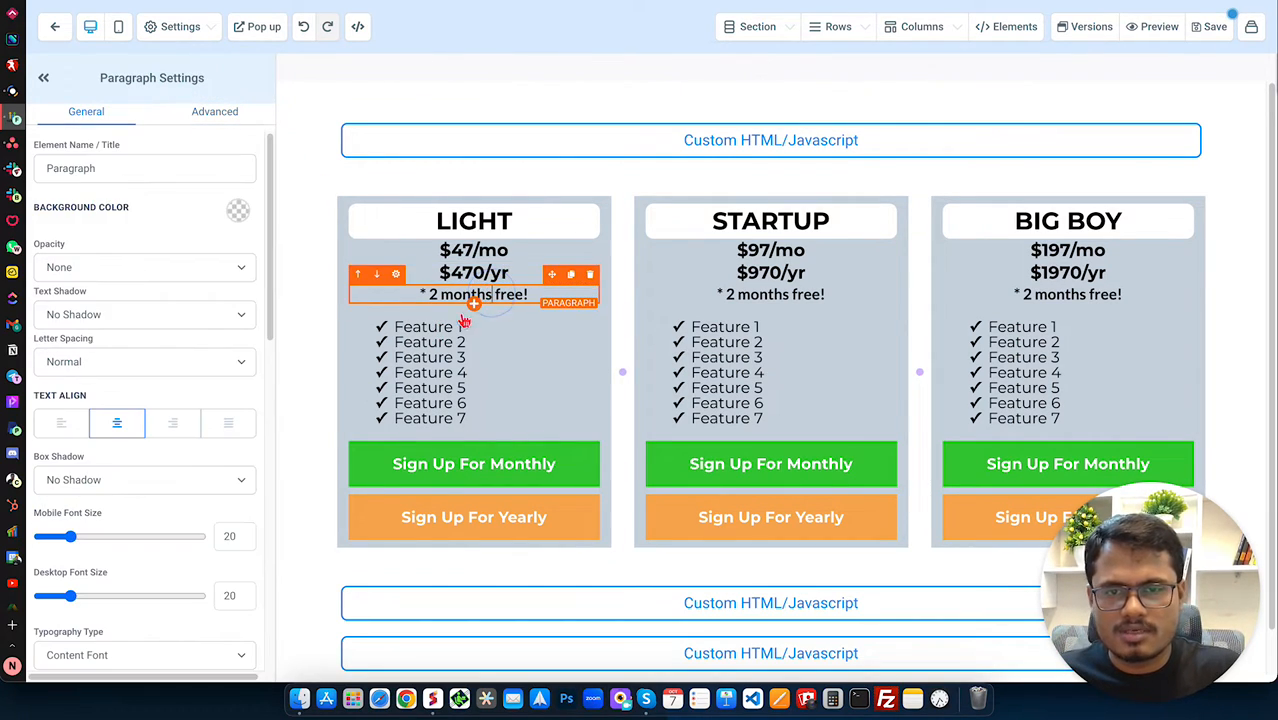
left_click(214, 111)
left_click(126, 472)
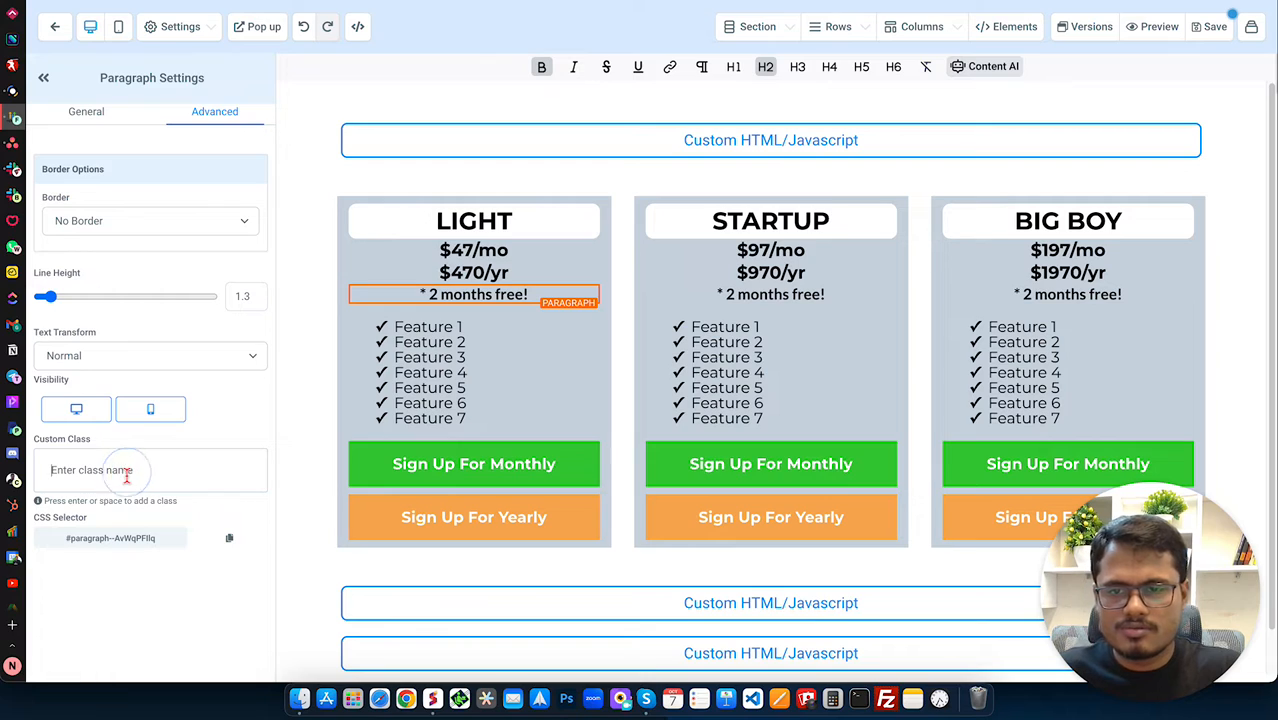
key("super+v")
key("Return")
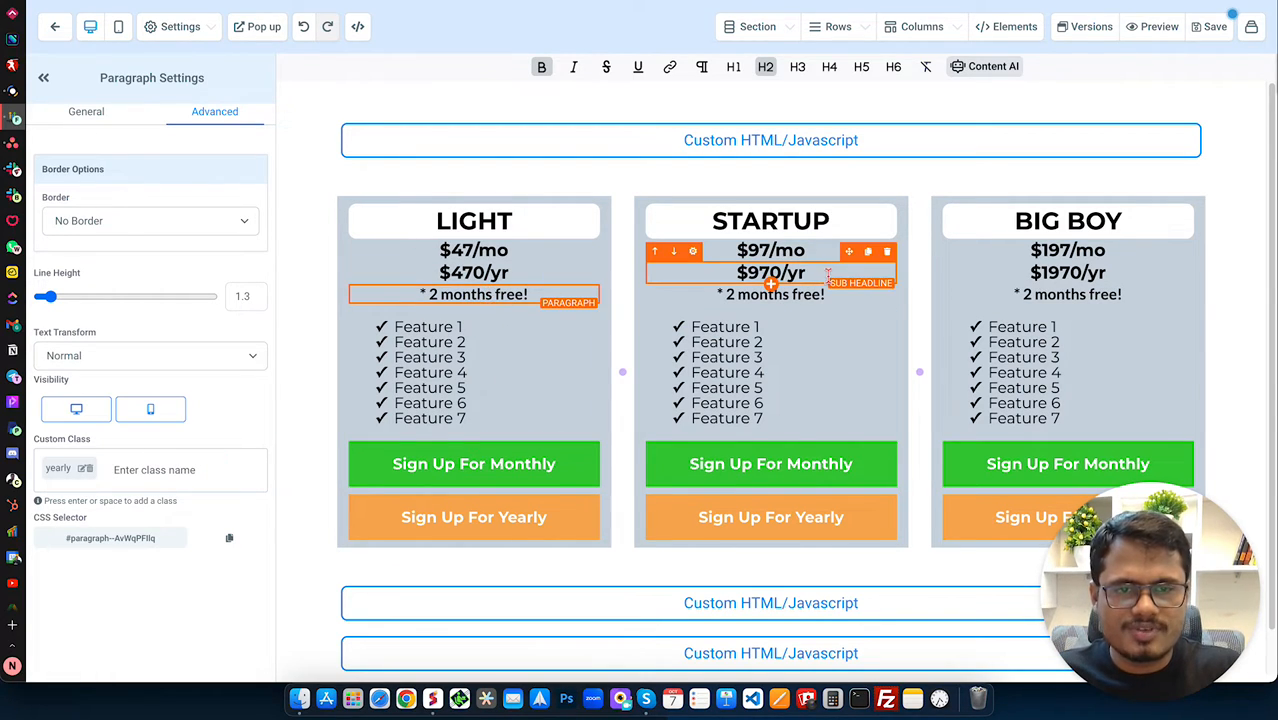
- Add the custom class "yearly" to the $970/yr sub headline in the STARTUP column
left_click(827, 272)
left_click(214, 111)
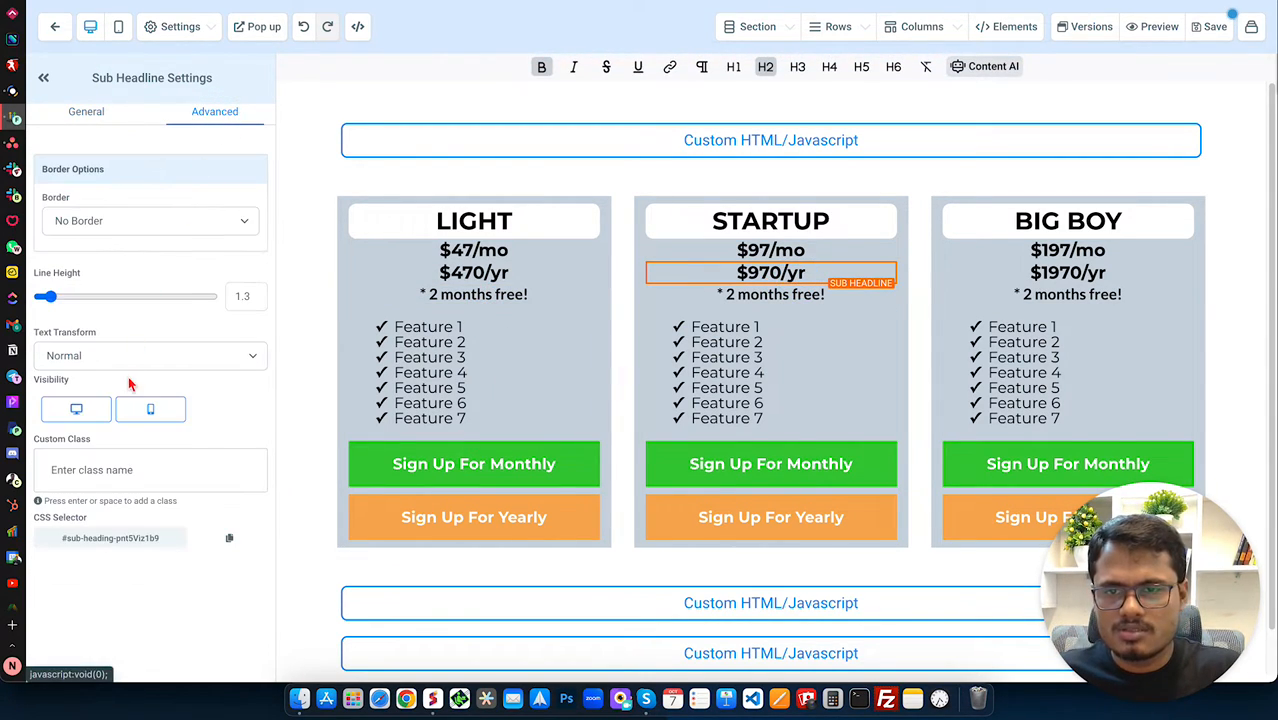
left_click(107, 462)
key("super+v")
key("Return")
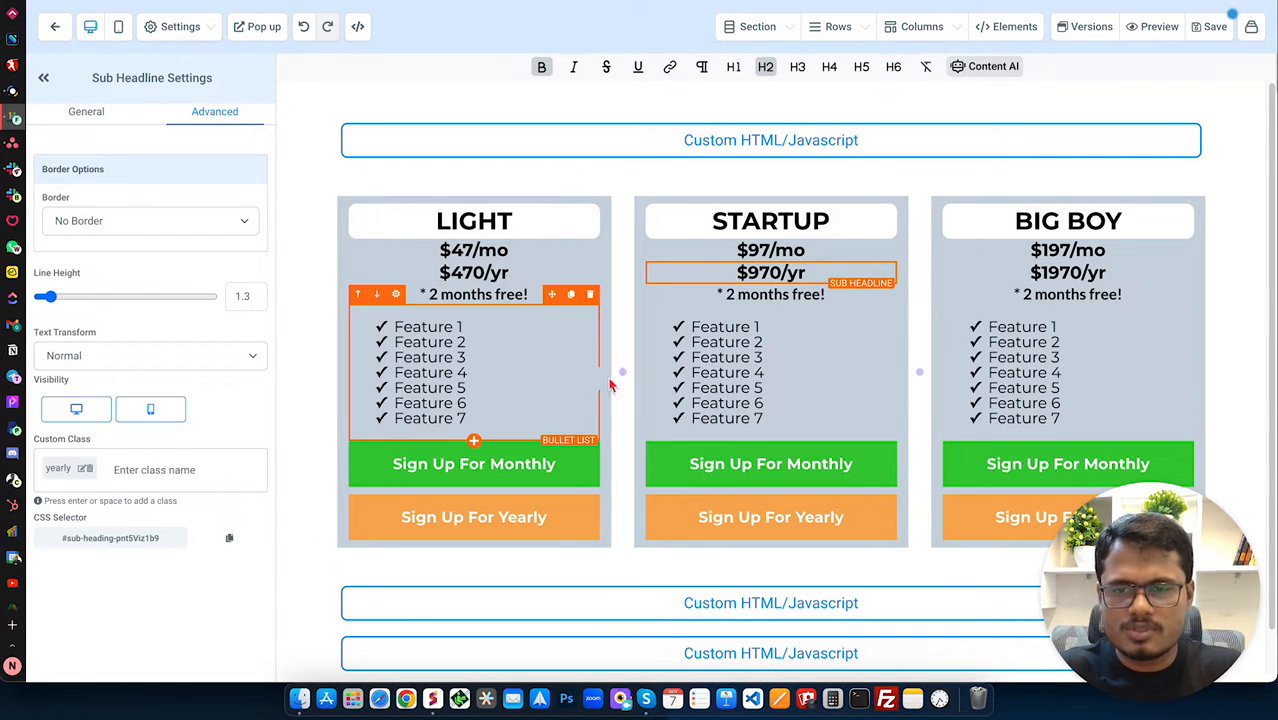
- Add the custom class "yearly" to the "* 2 months free!" paragraph in the STARTUP column
left_click(795, 293)
left_click(214, 111)
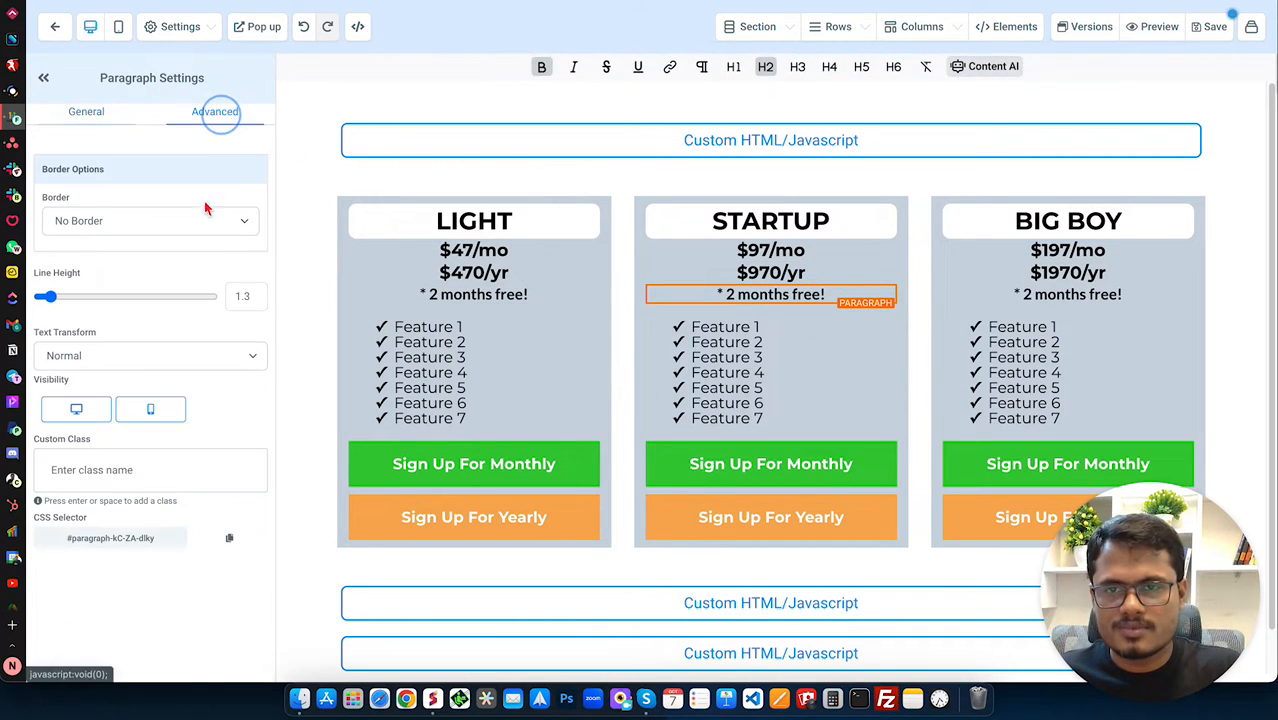
key("super+v")
key("Return")
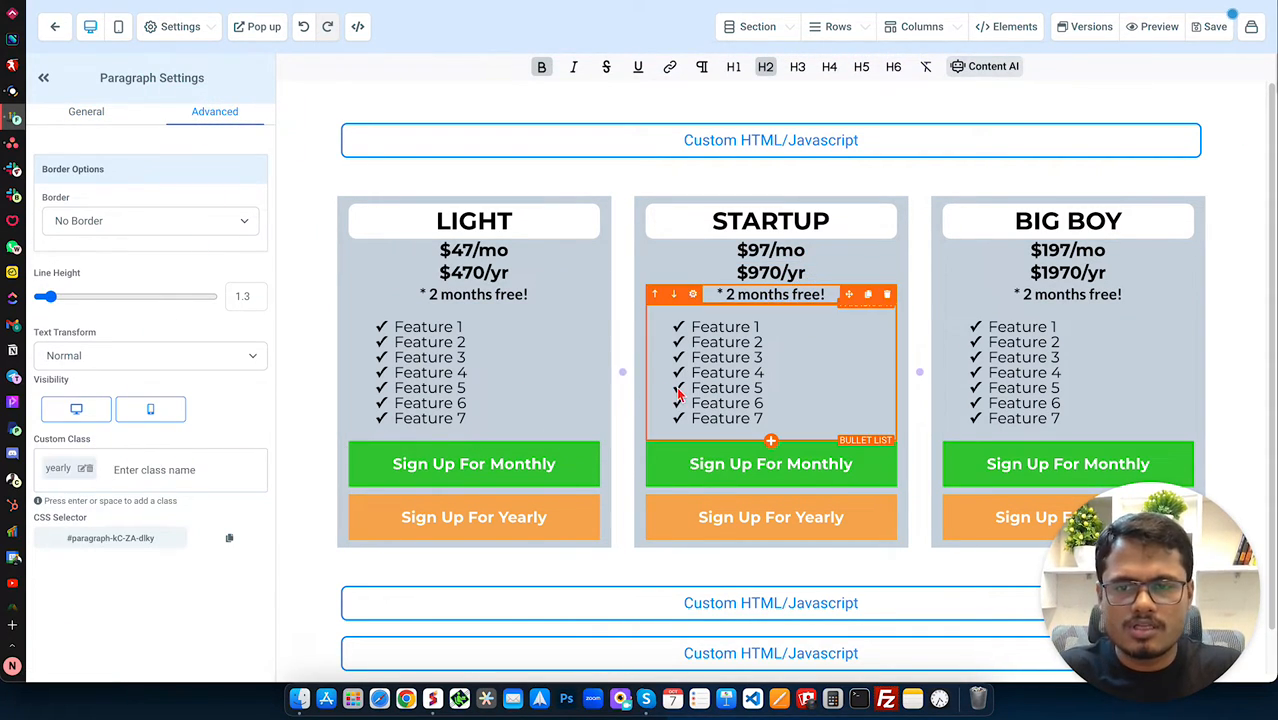
- Add the custom class "yearly" to the $1970/yr sub headline in the BIG BOY column
left_click(1040, 272)
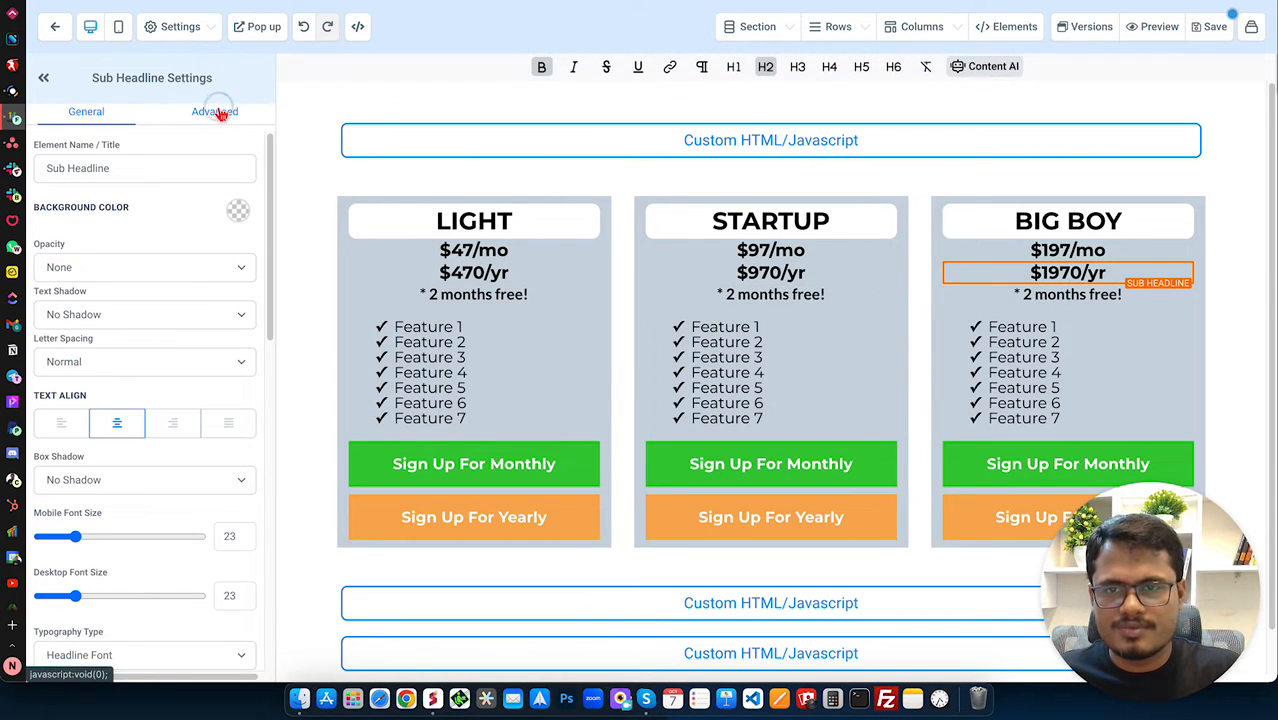
left_click(214, 111)
left_click(150, 460)
key("super+v")
key("Return")
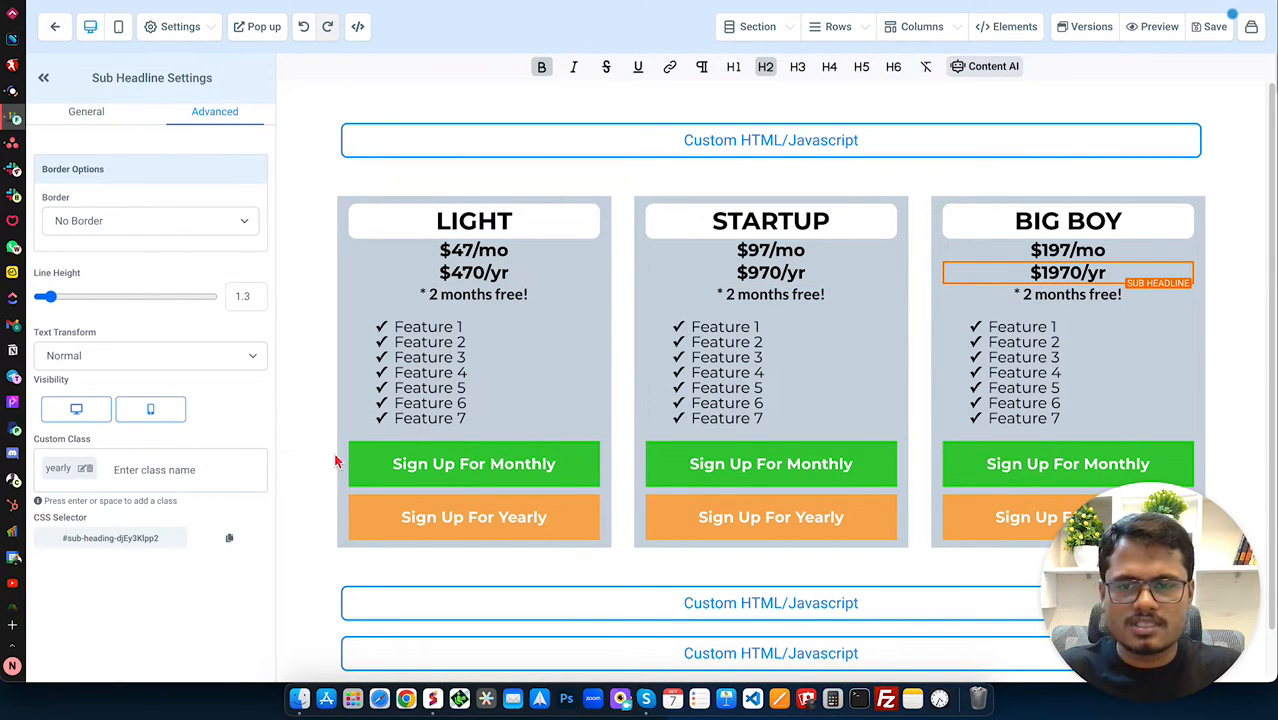
- Add the custom class "yearly" to the "* 2 months free!" paragraph in the BIG BOY column
left_click(1099, 300)
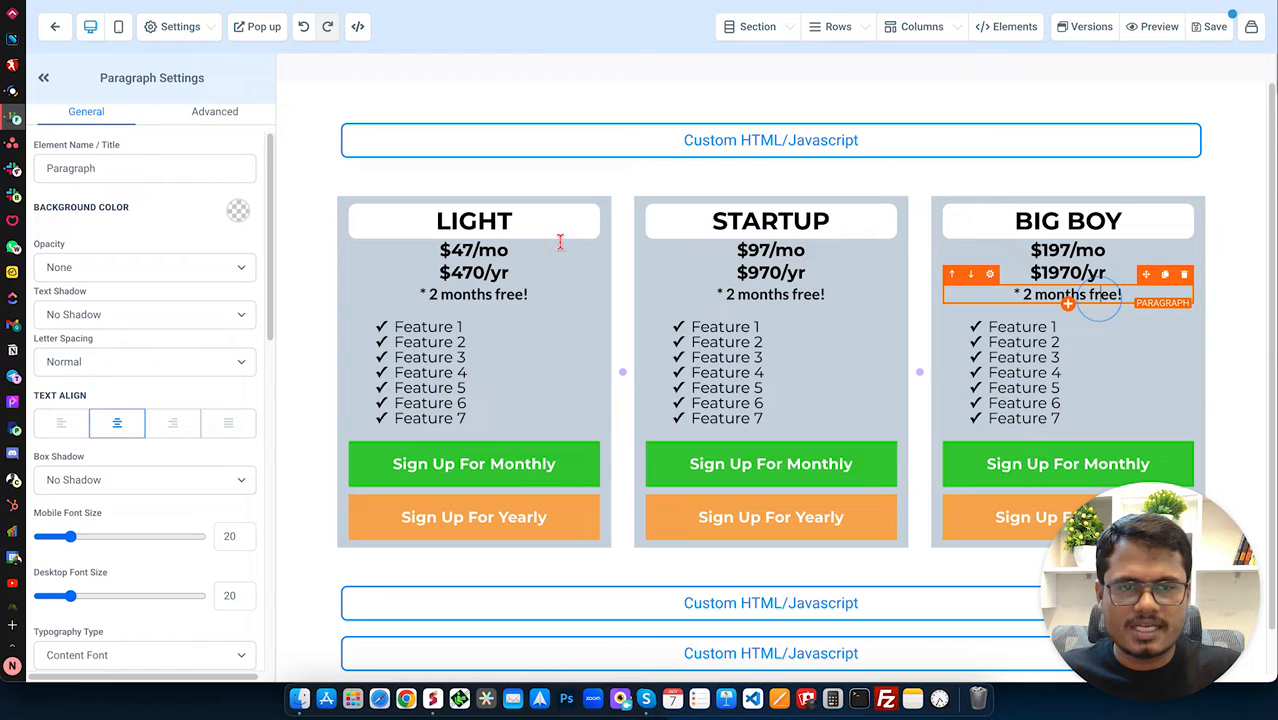
left_click(214, 111)
left_click(104, 467)
key("super+v")
key("Return")
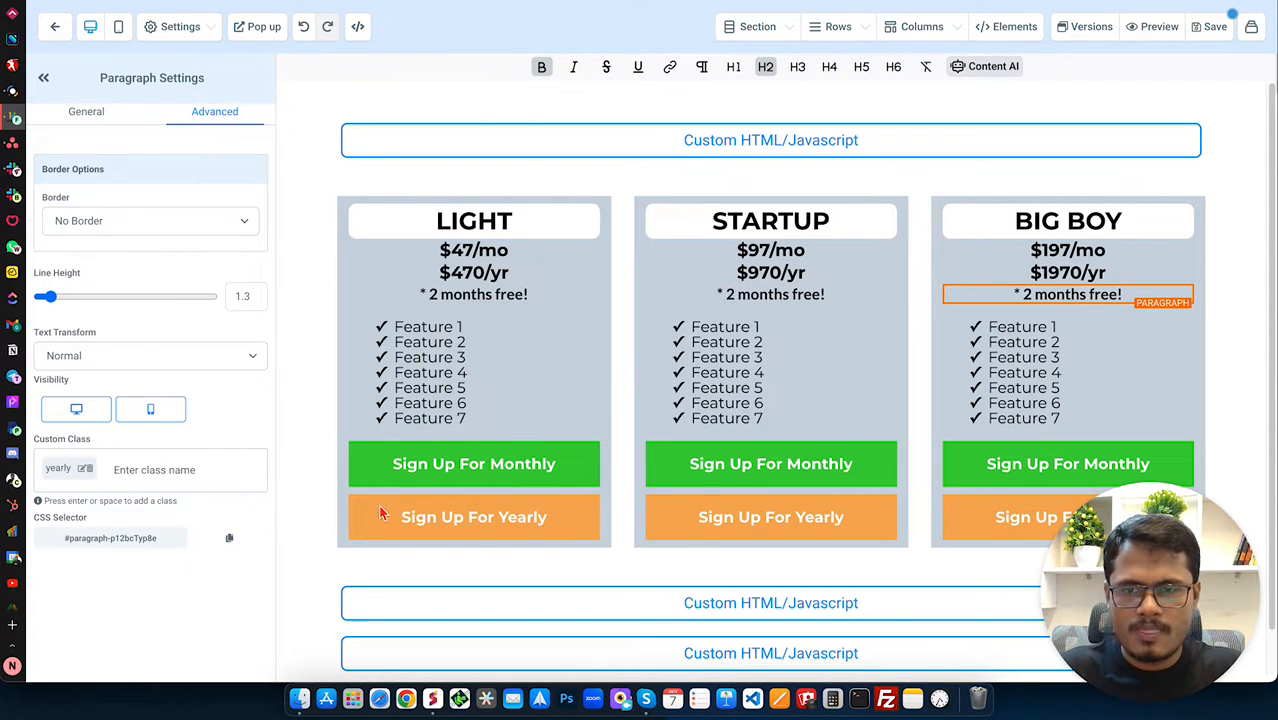
- Add the custom class "yearly" to the Sign Up For Yearly button in the LIGHT column
left_click(561, 525)
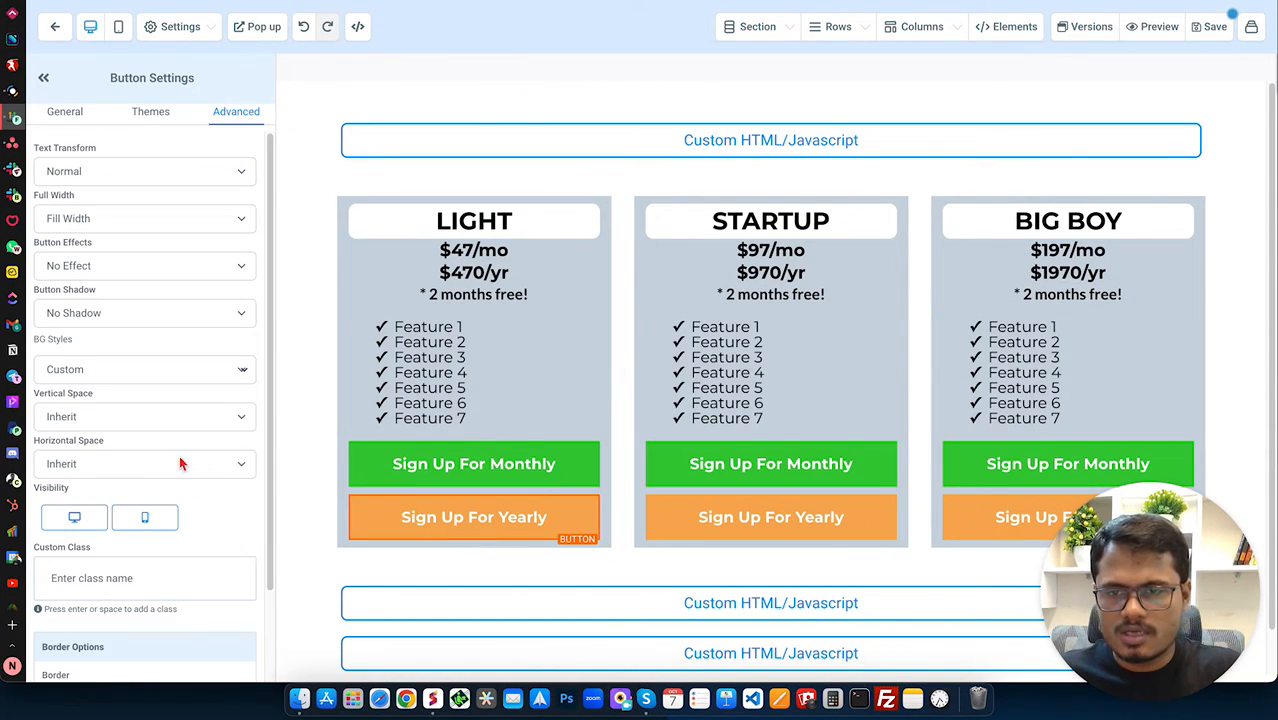
left_click(233, 116)
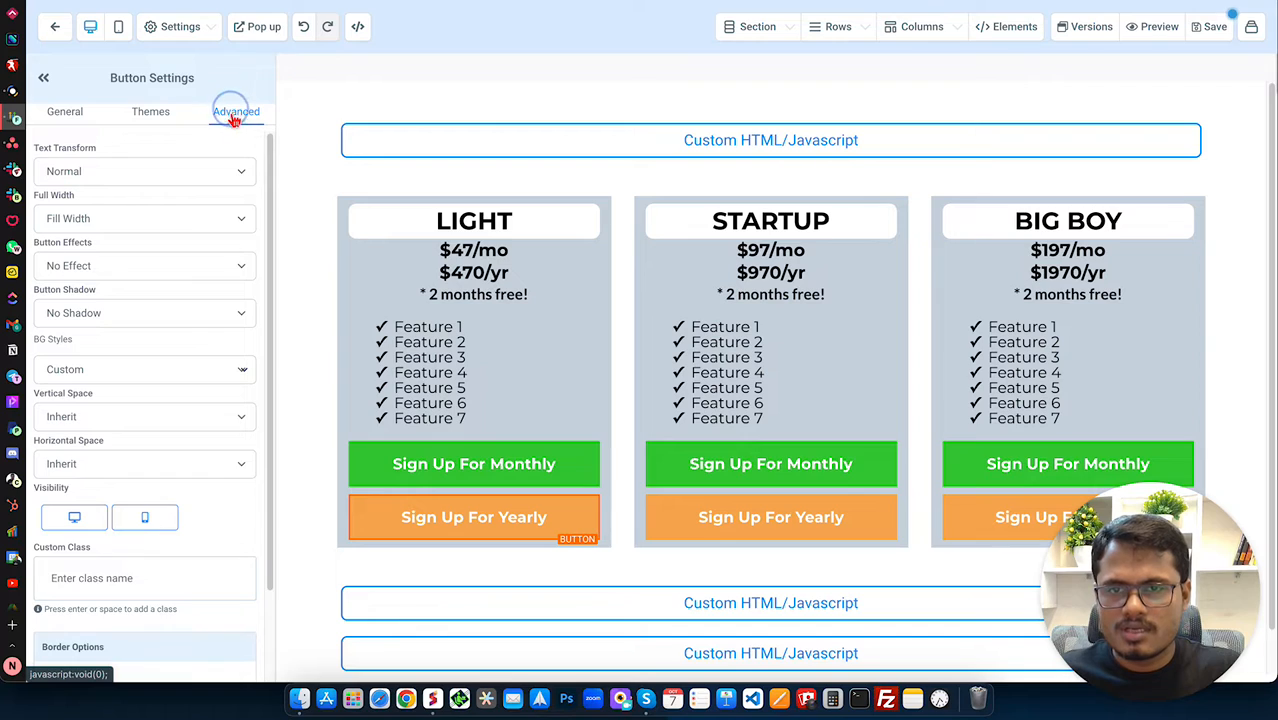
scroll(104, 570, "down", 1)
left_click(104, 552)
key("super+v")
key("Return")
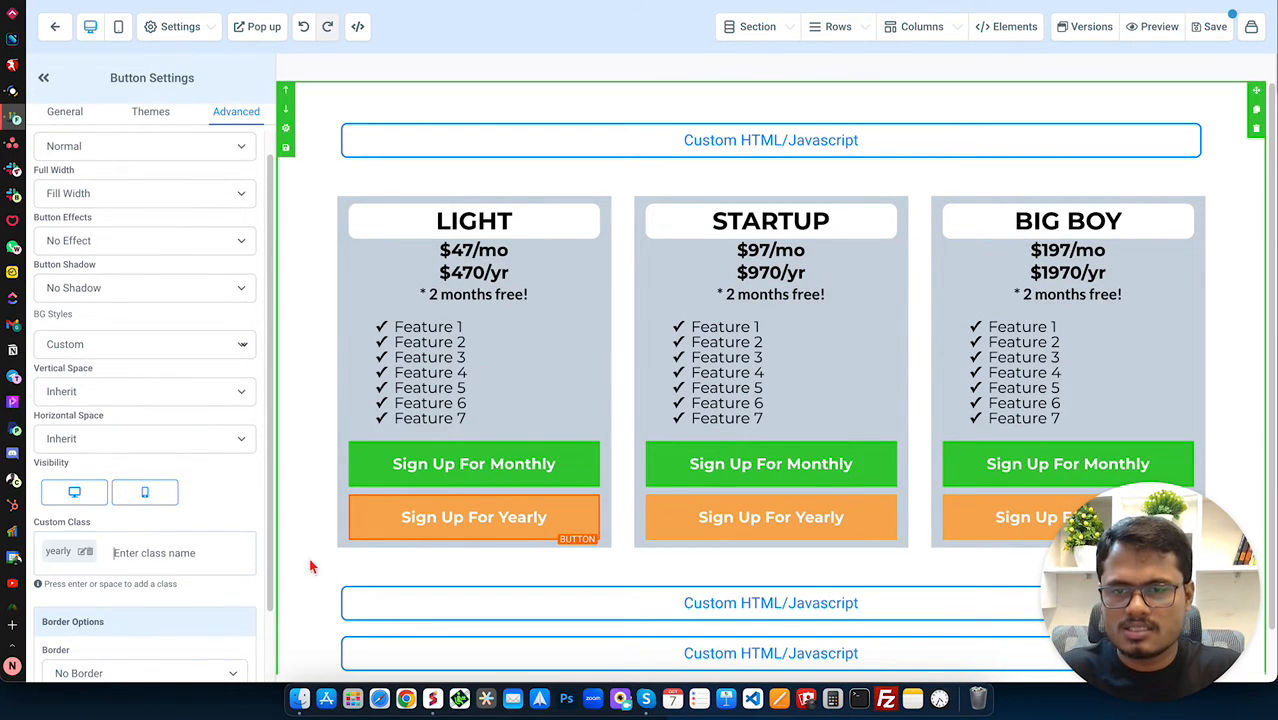
- Add the custom class "yearly" to the Sign Up For Yearly button in the STARTUP column
left_click(728, 536)
left_click(134, 545)
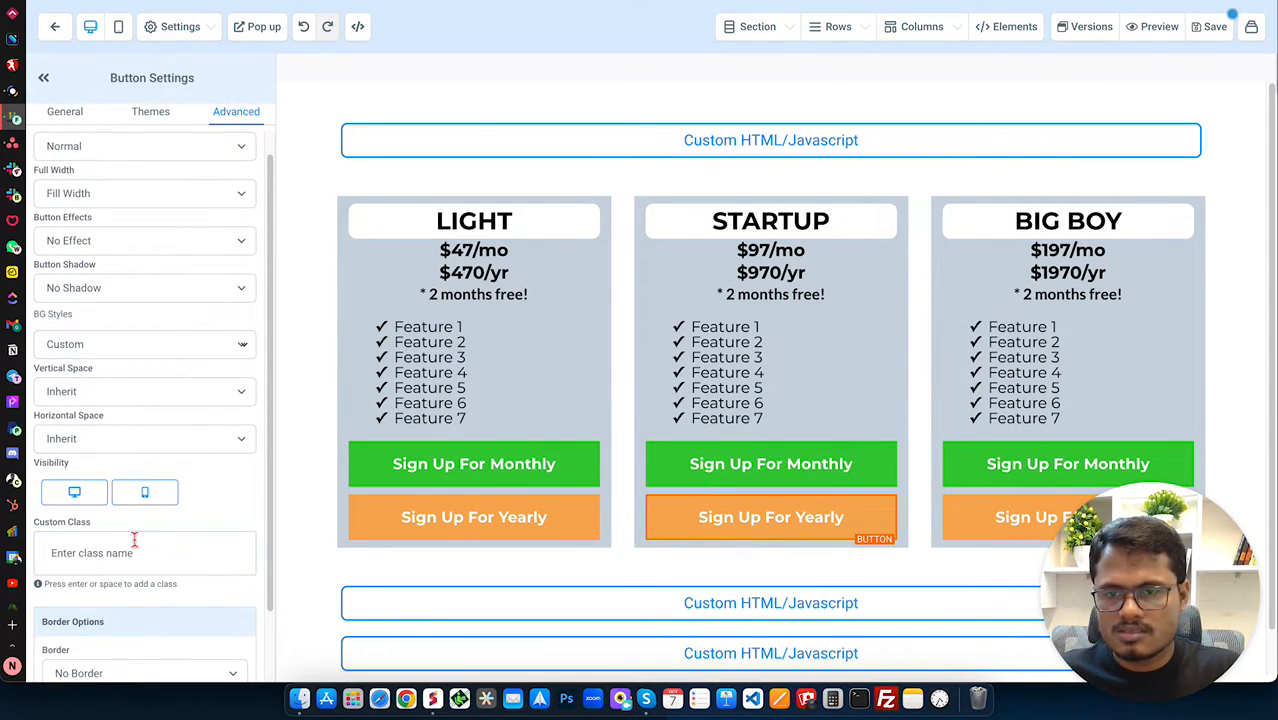
key("super+v")
key("Return")
- Add the custom class "yearly" to the Sign Up For Yearly button in the BIG BOY column
left_click(1008, 517)
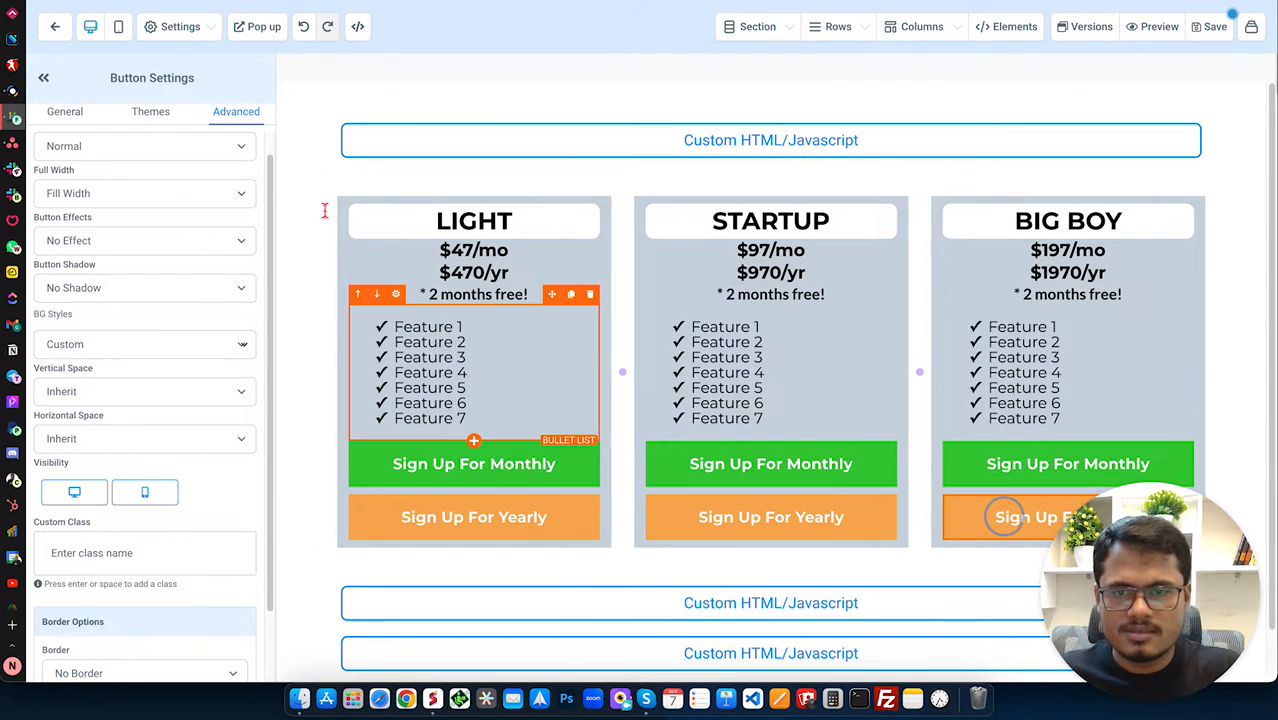
left_click(128, 551)
key("super+v")
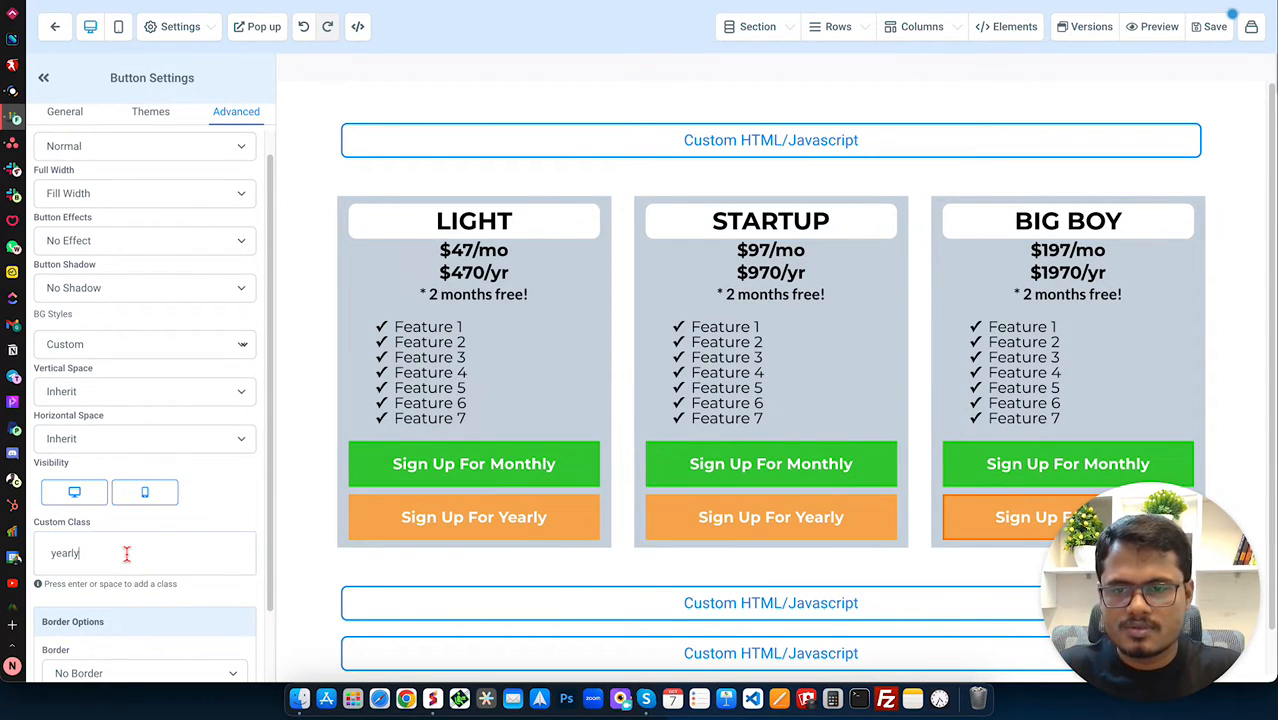
key("Return")
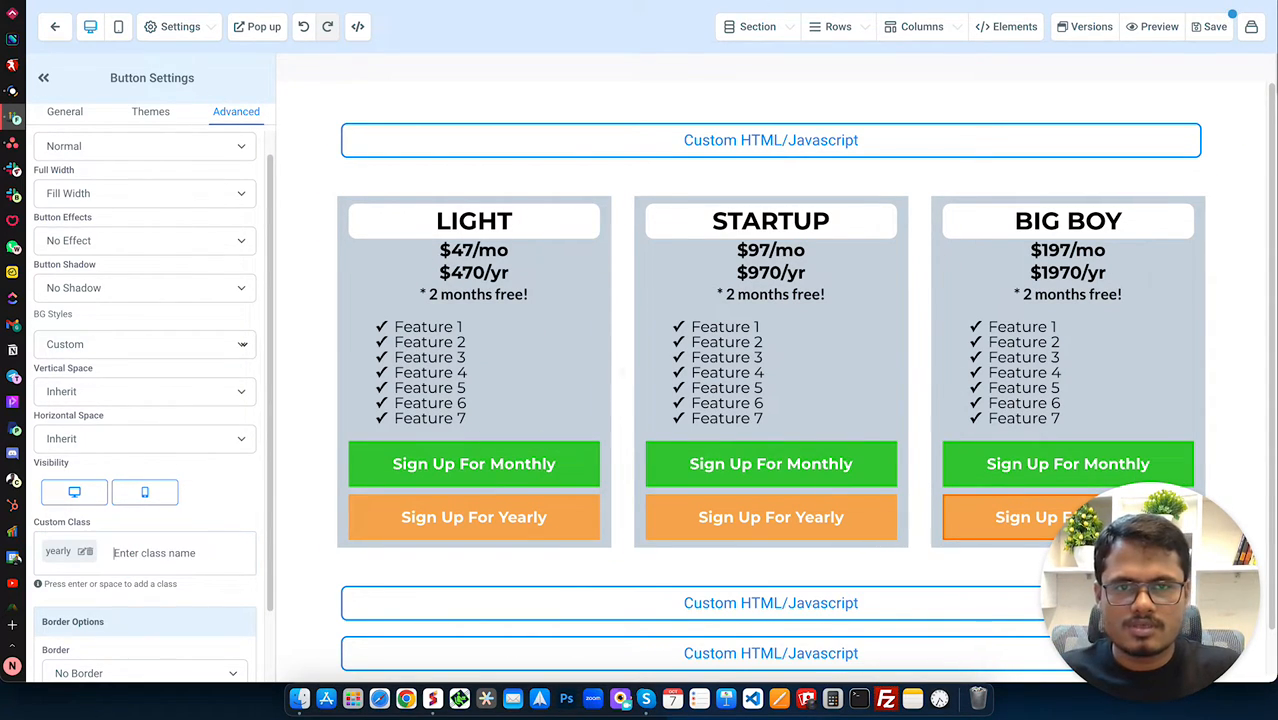
- Set the page's SEO title to "Demo page", update the meta data and save the page
left_click(1208, 26)
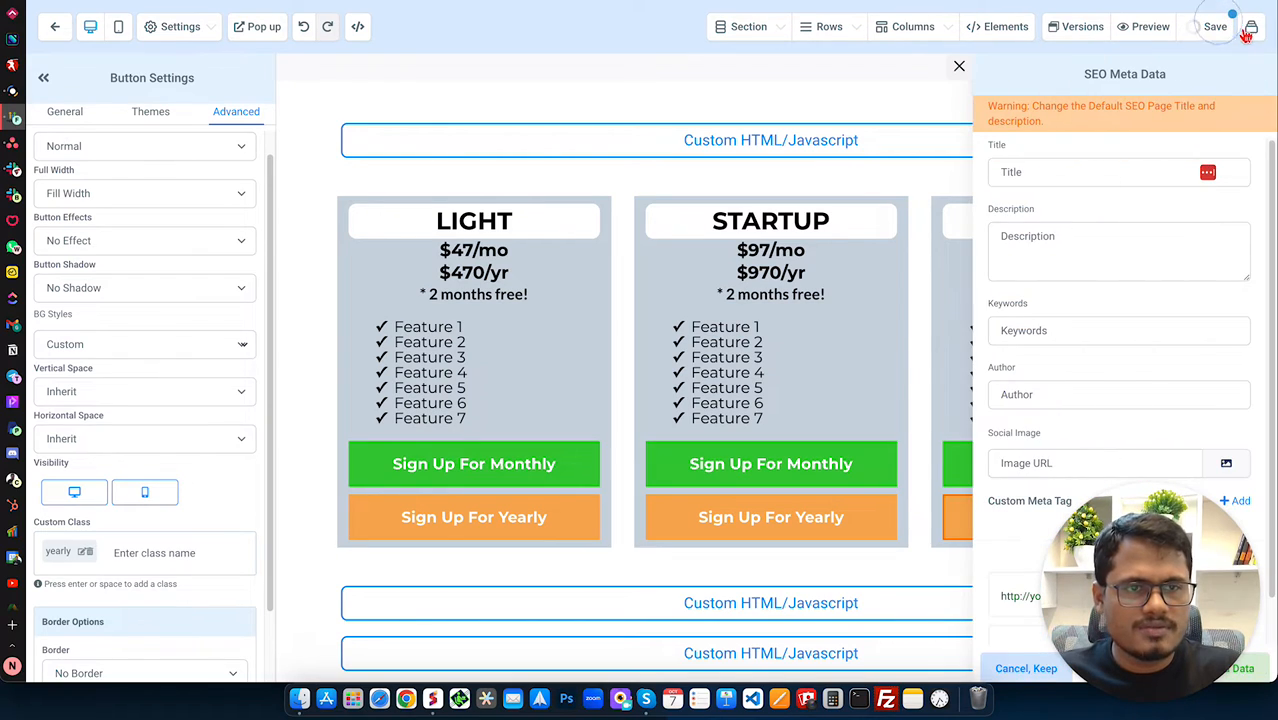
left_click(1043, 172)
type("Demo page")
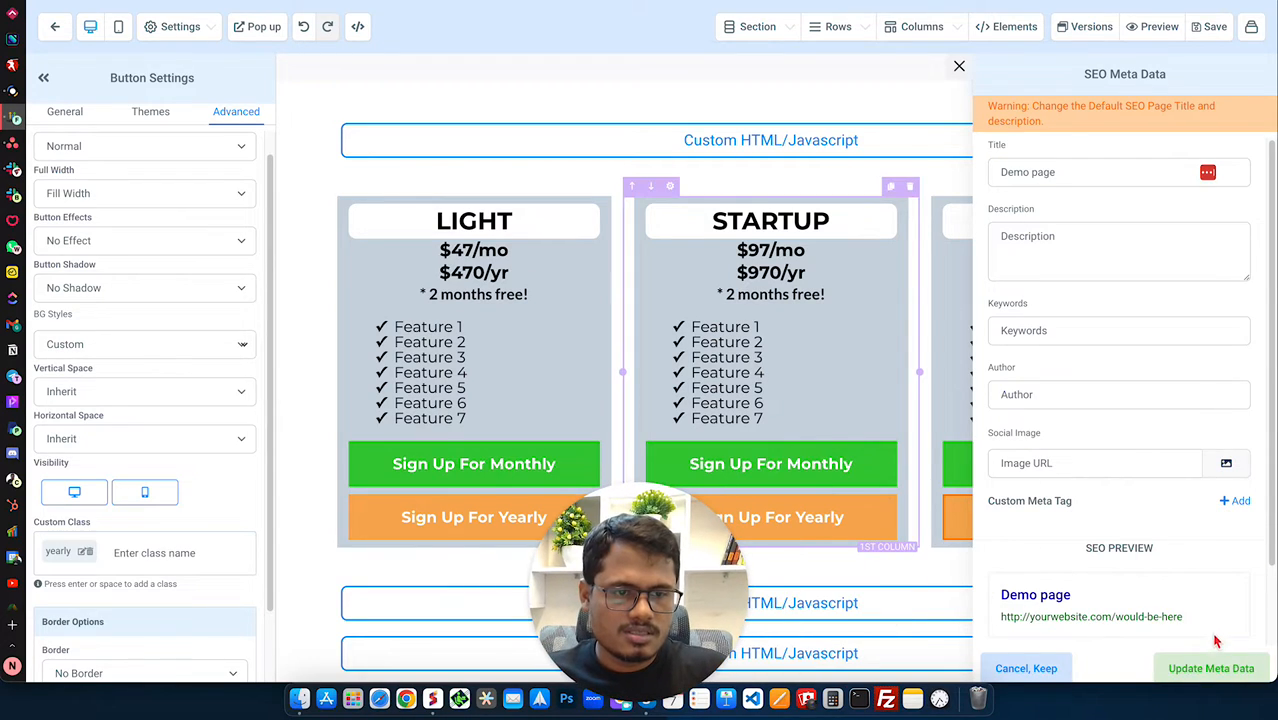
left_click(1215, 668)
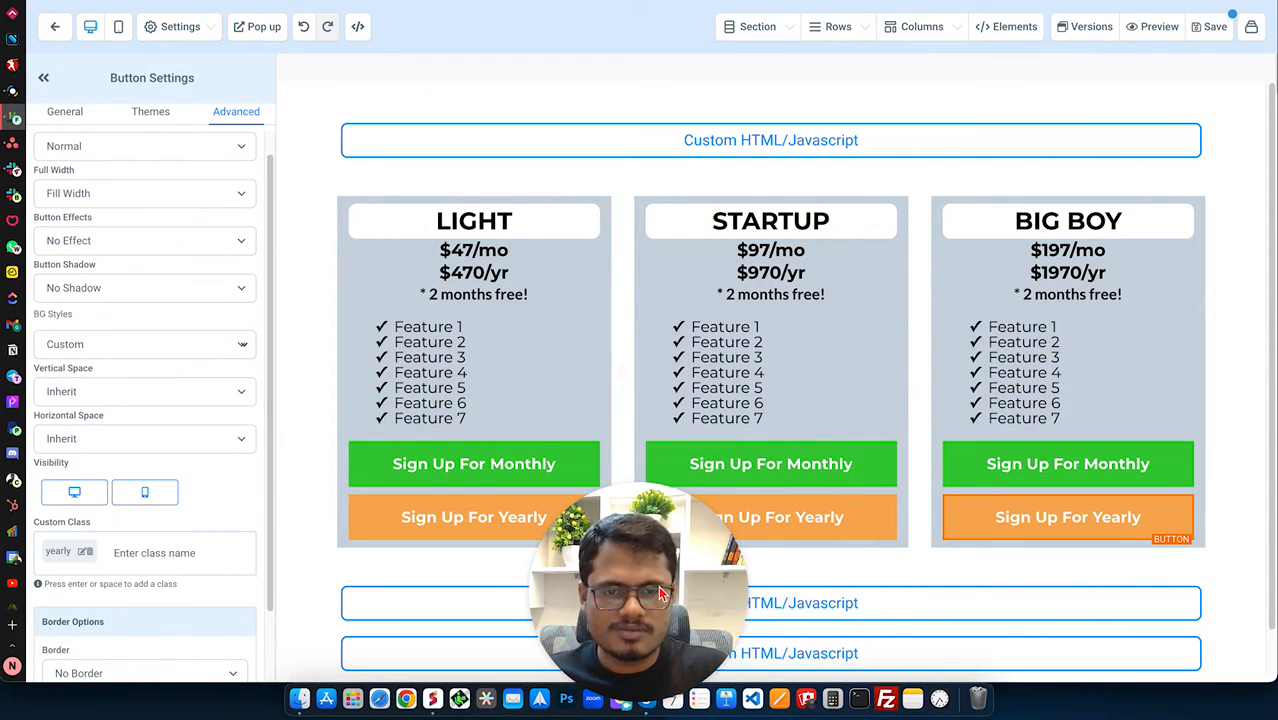
left_click(176, 27)
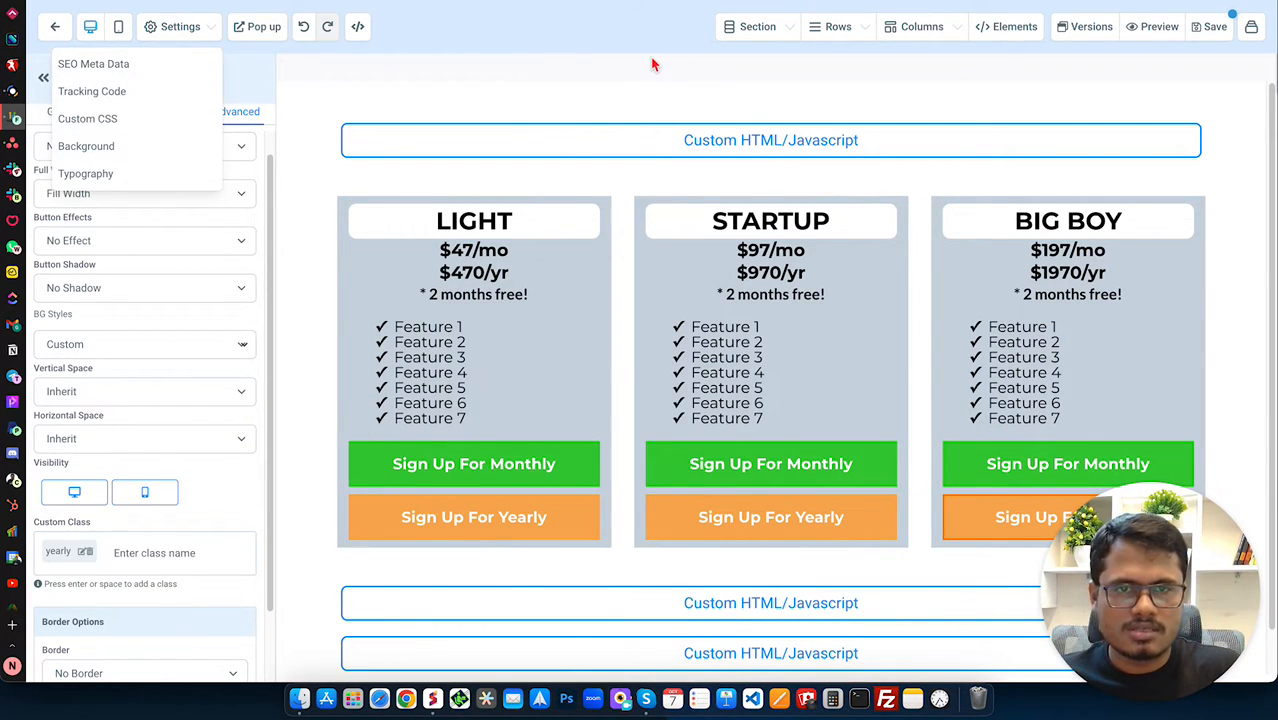
left_click(1220, 28)
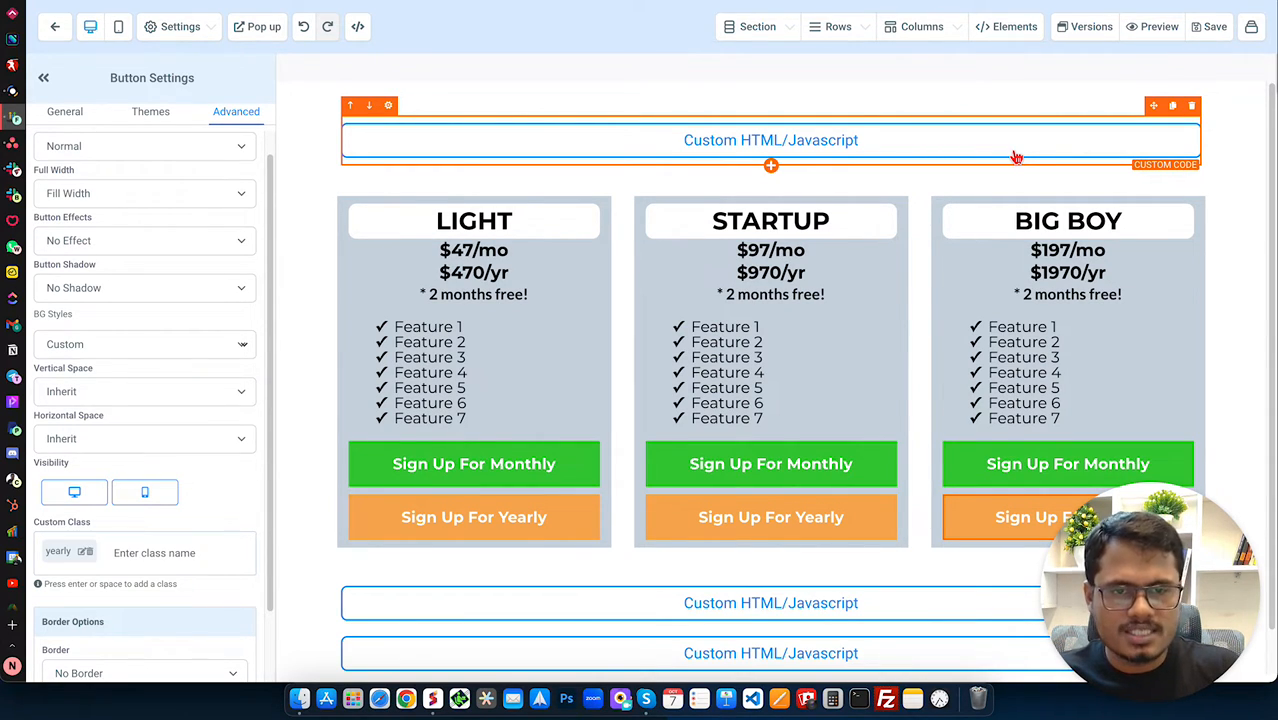
- Preview the page and test the pricing toggle by switching between Monthly and Yearly twice
left_click(1159, 28)
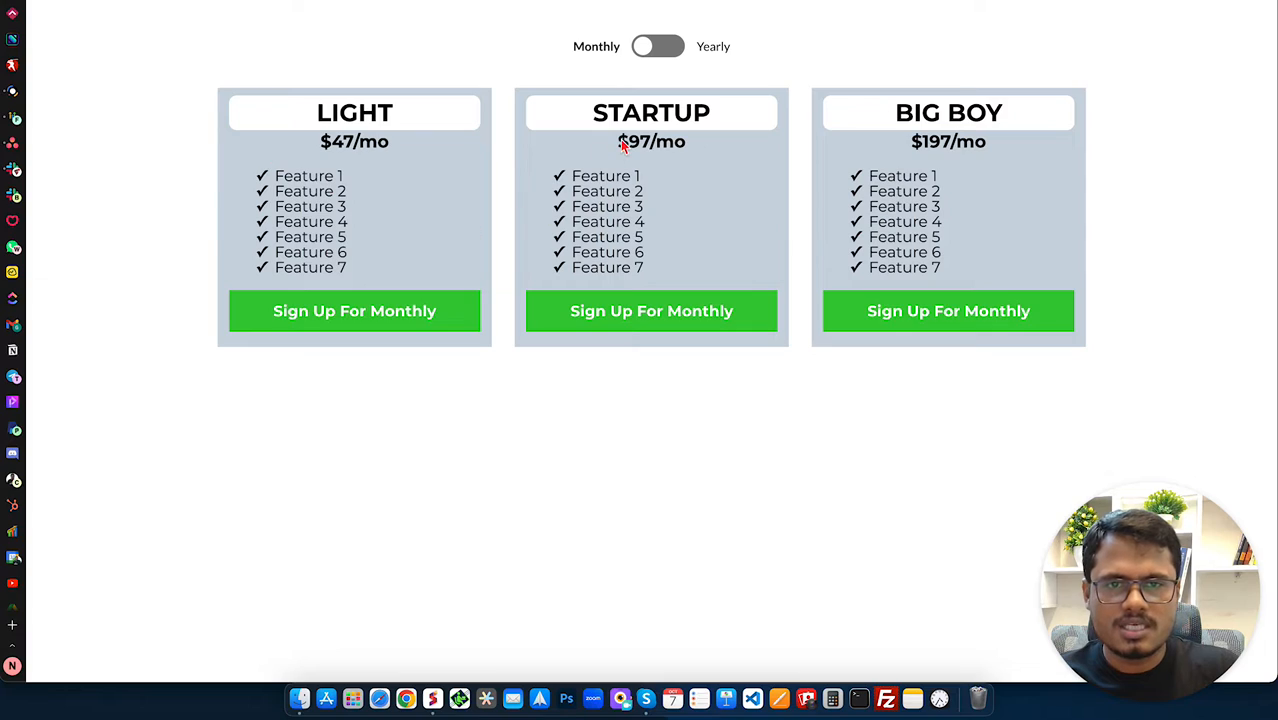
left_click(645, 50)
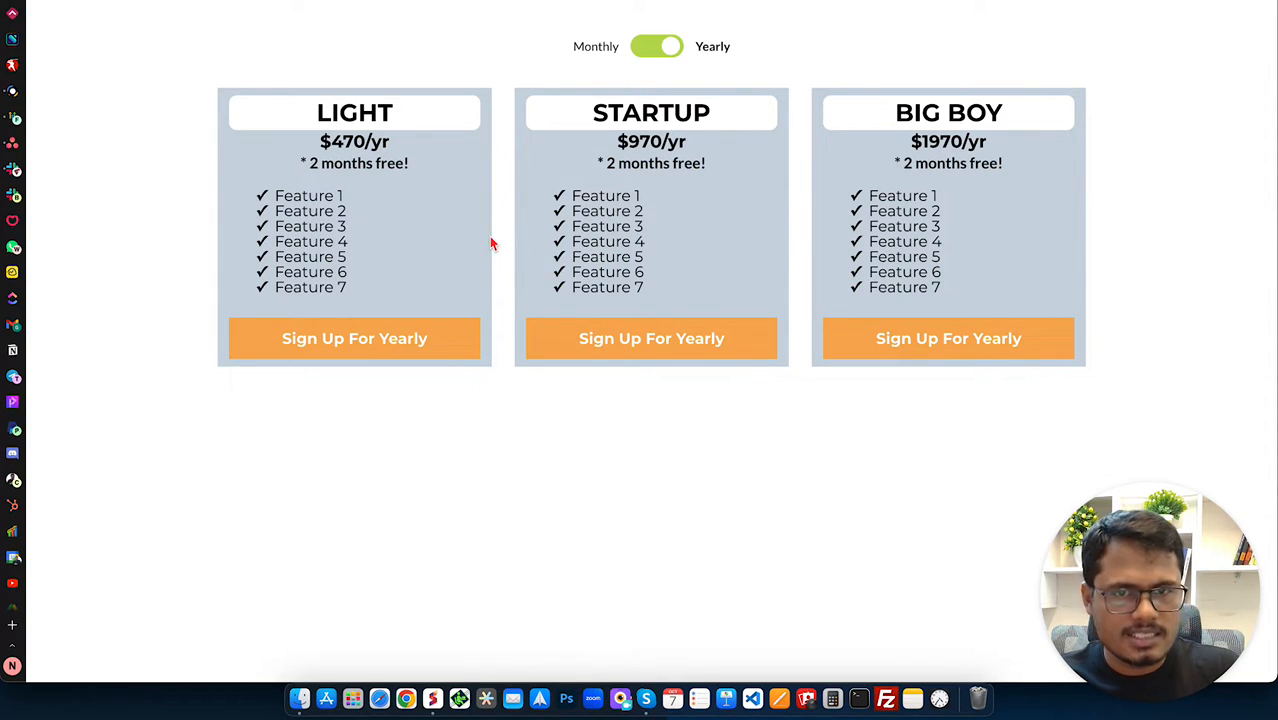
left_click(660, 54)
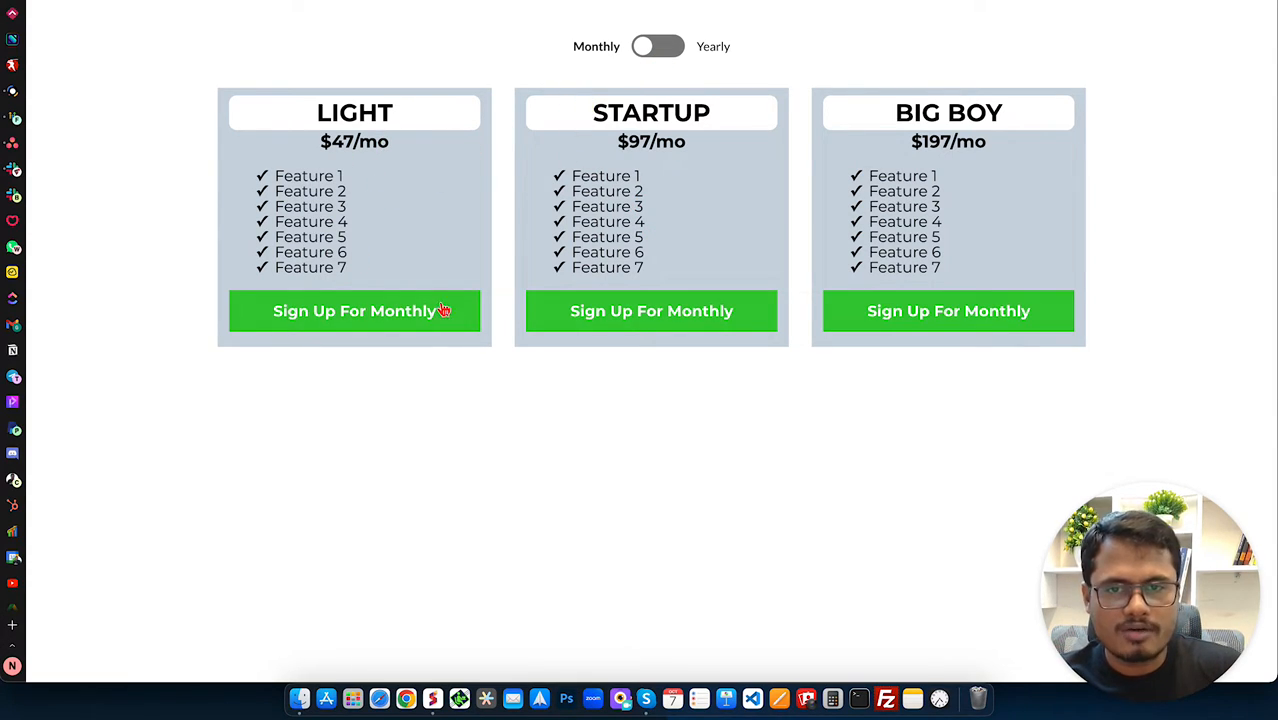
left_click(668, 58)
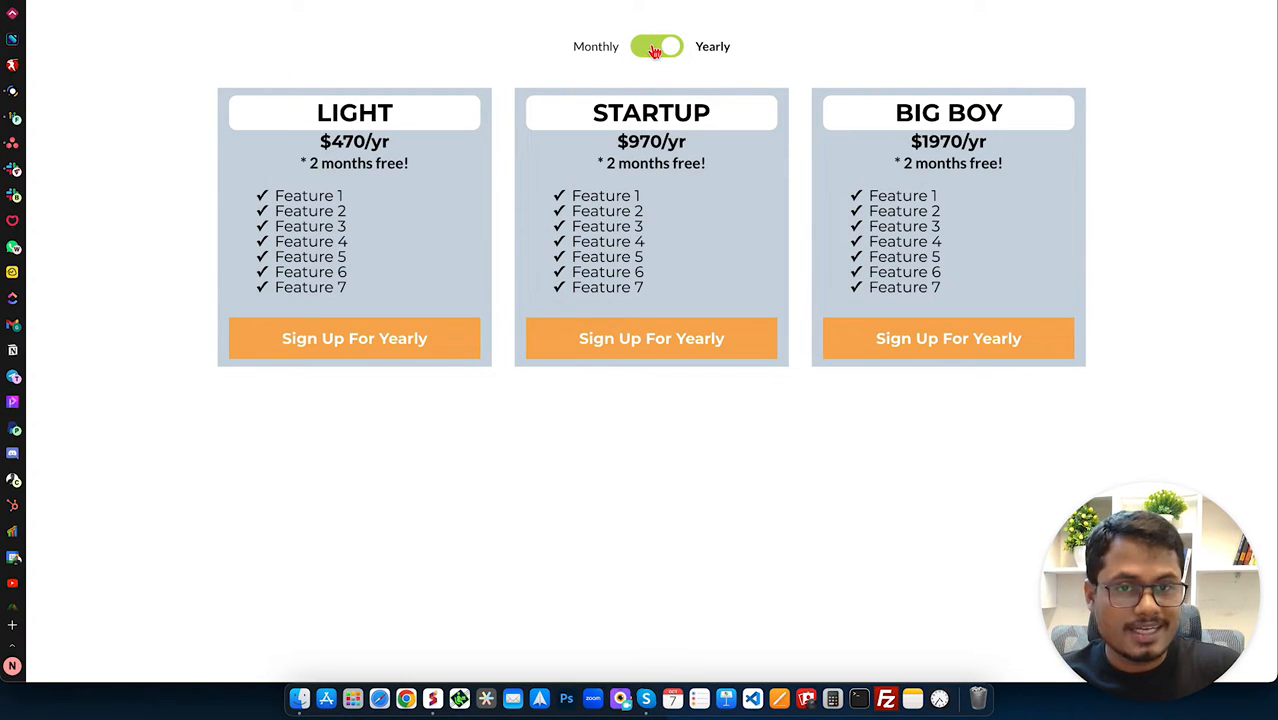
left_click(655, 51)
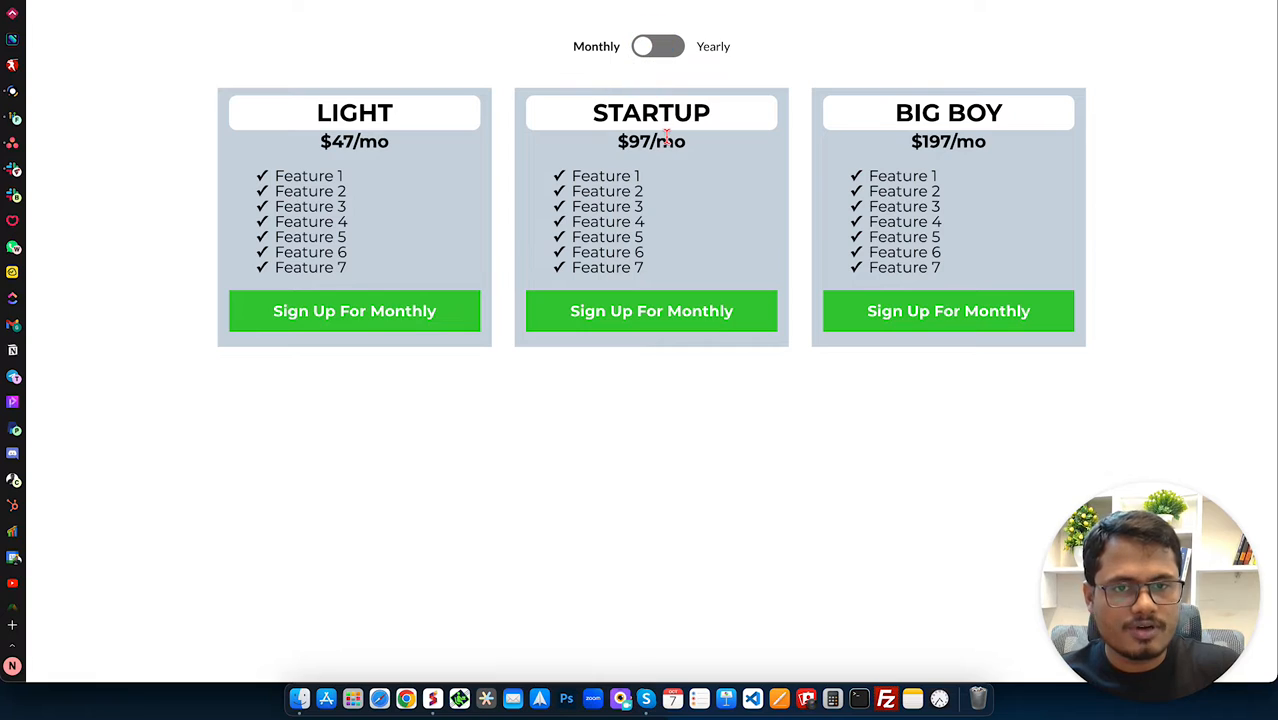